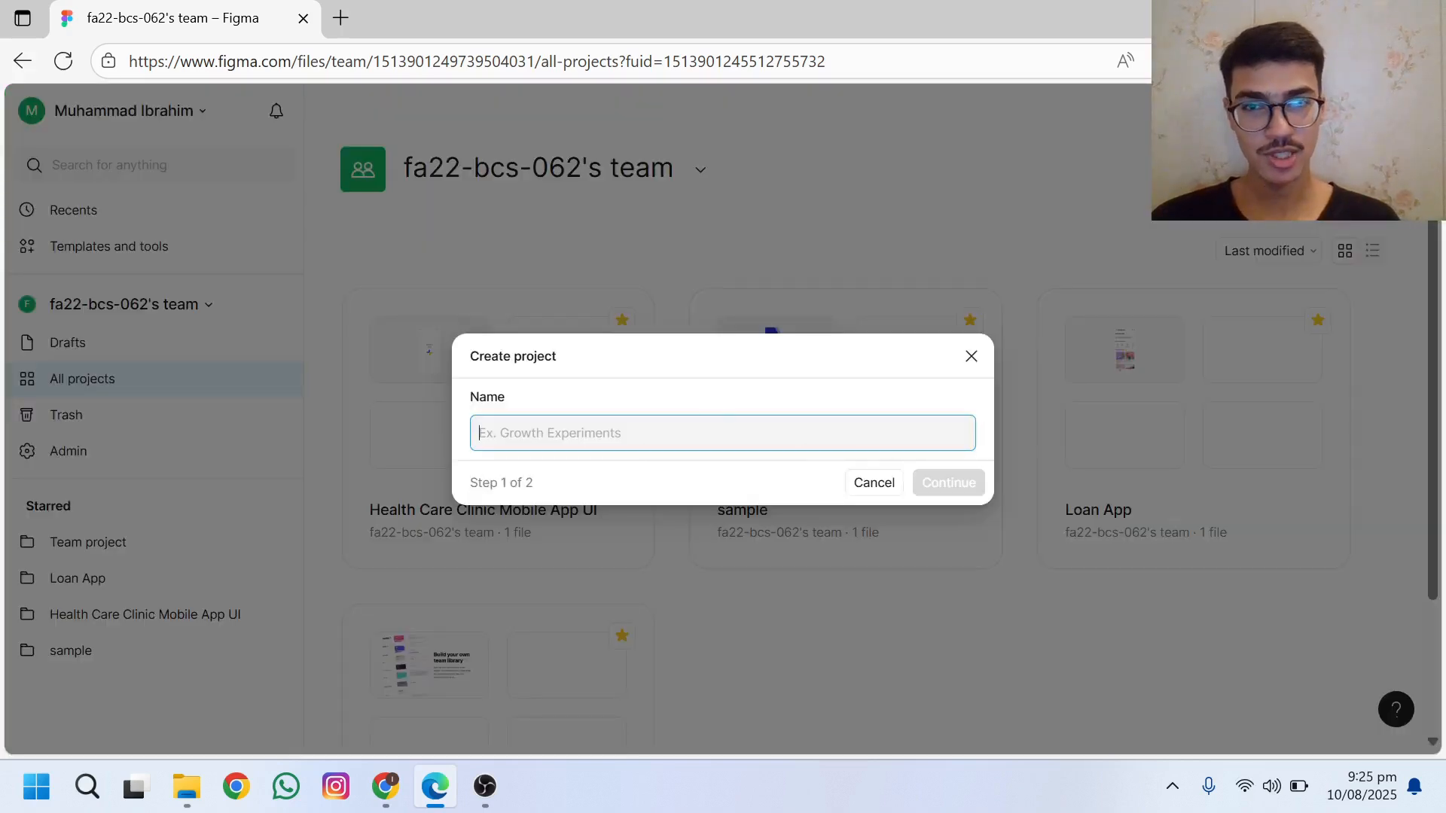
Step: Create a project named "Sign Up Screen" without inviting any people
text(S)
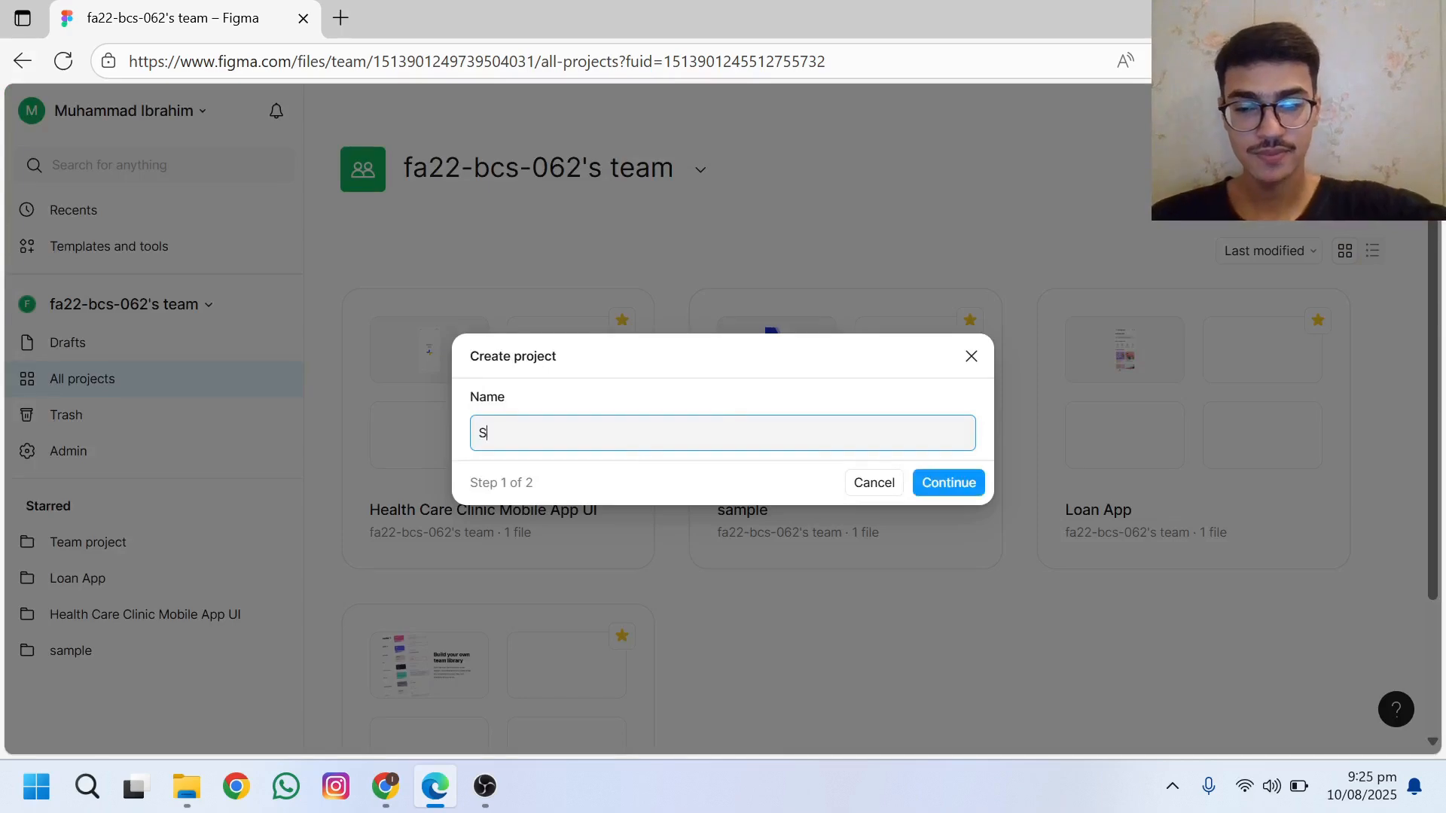
text(ign Up )
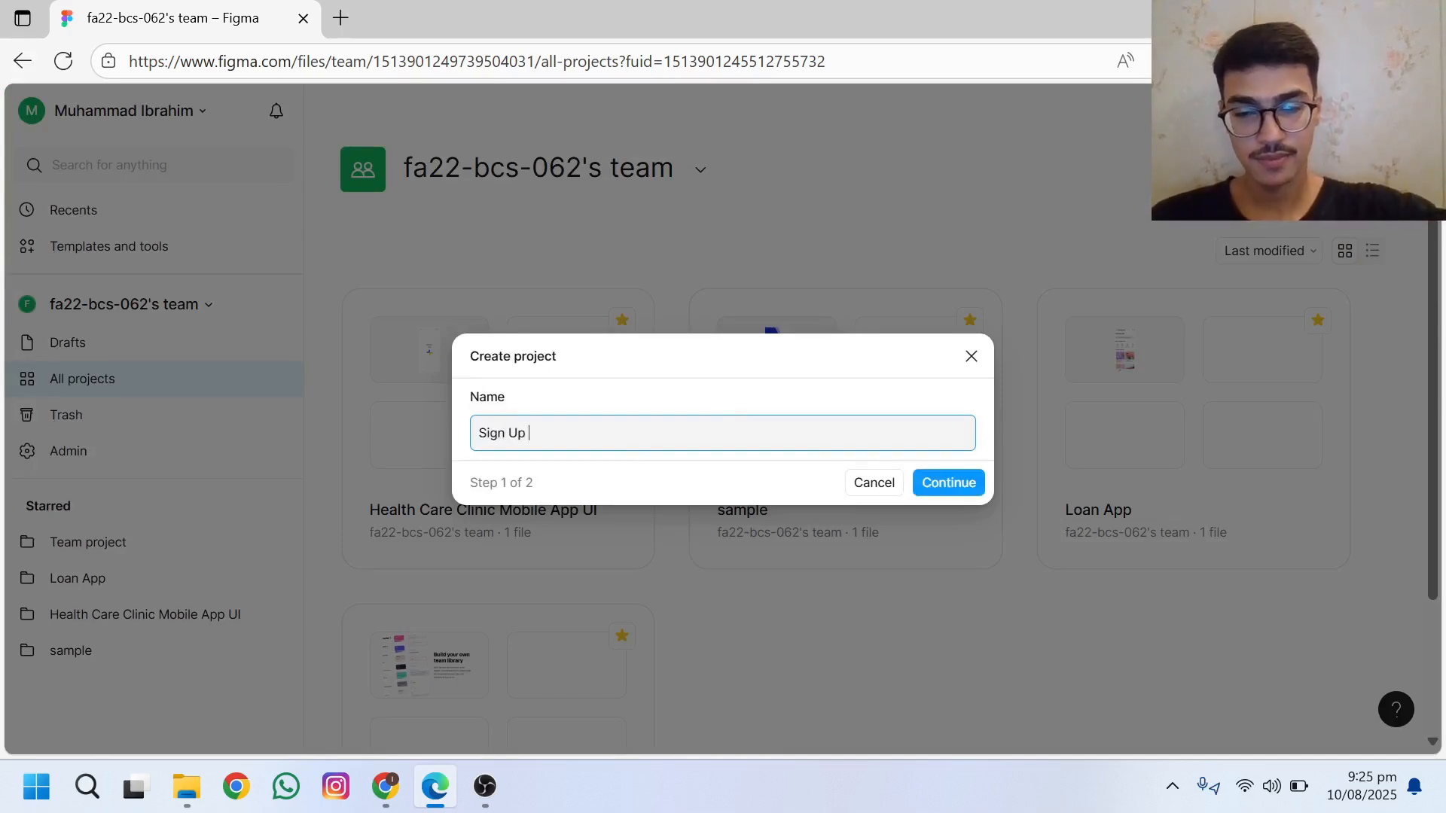
text(Screen)
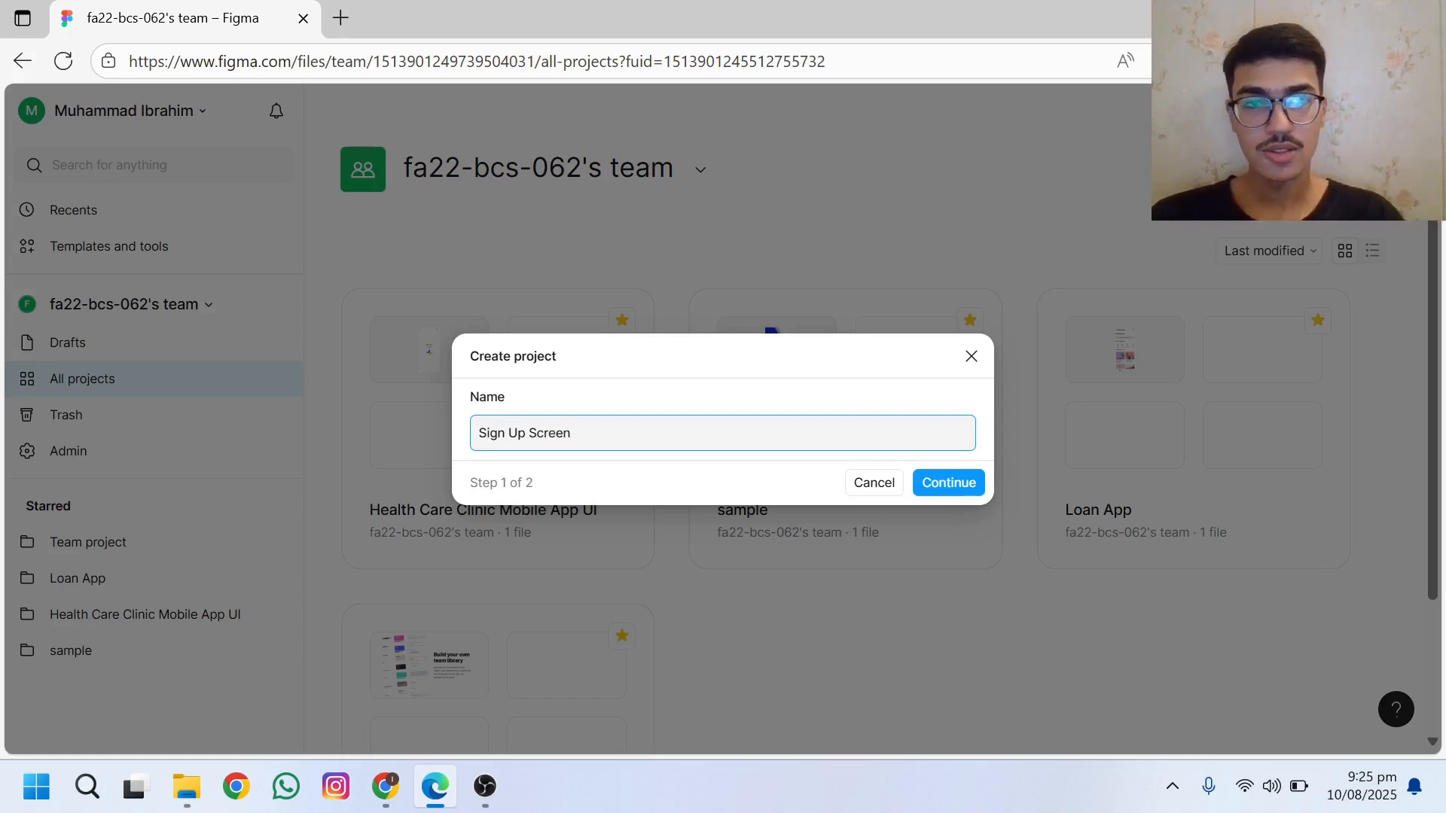
click(974, 485)
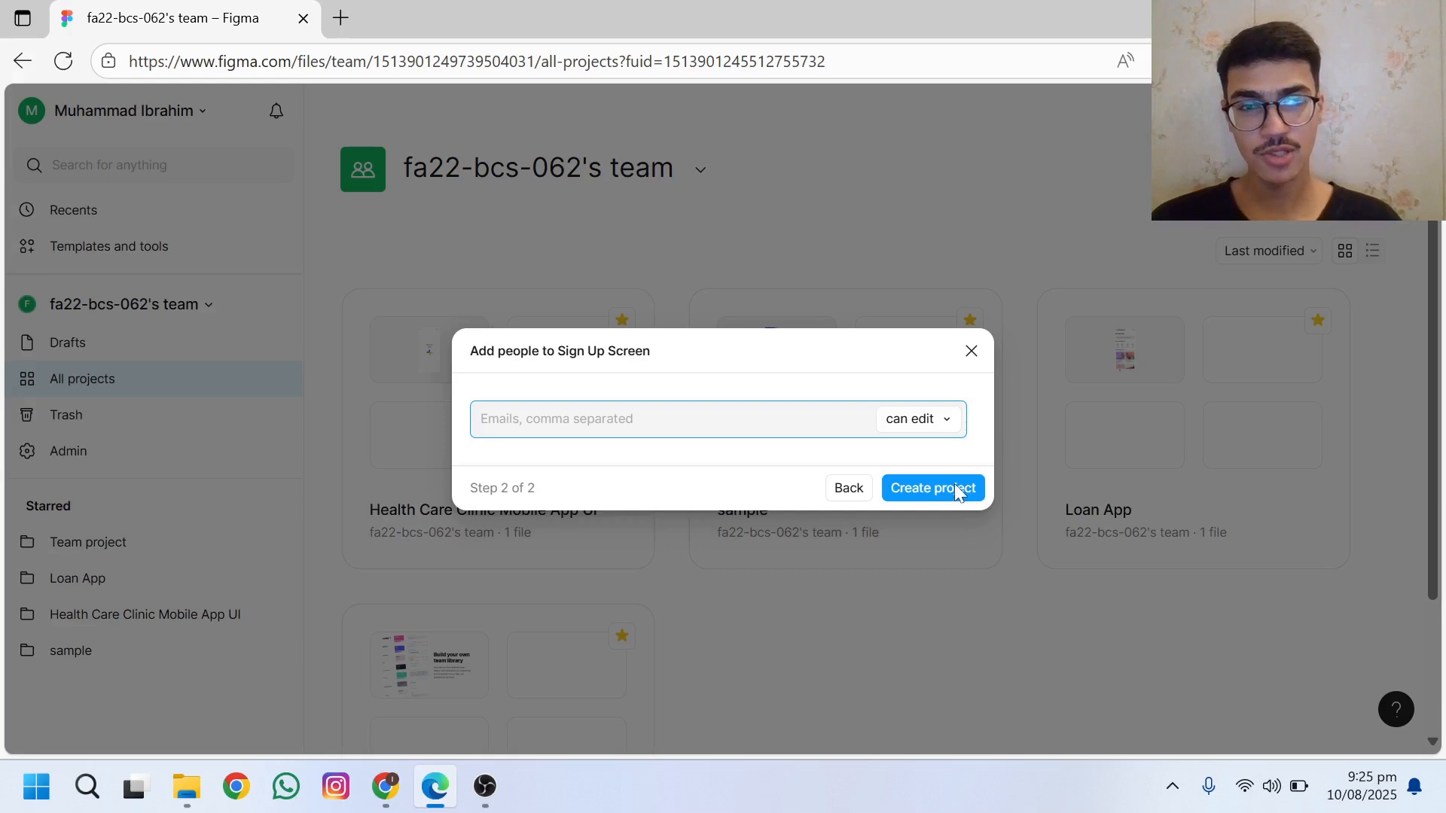
click(955, 485)
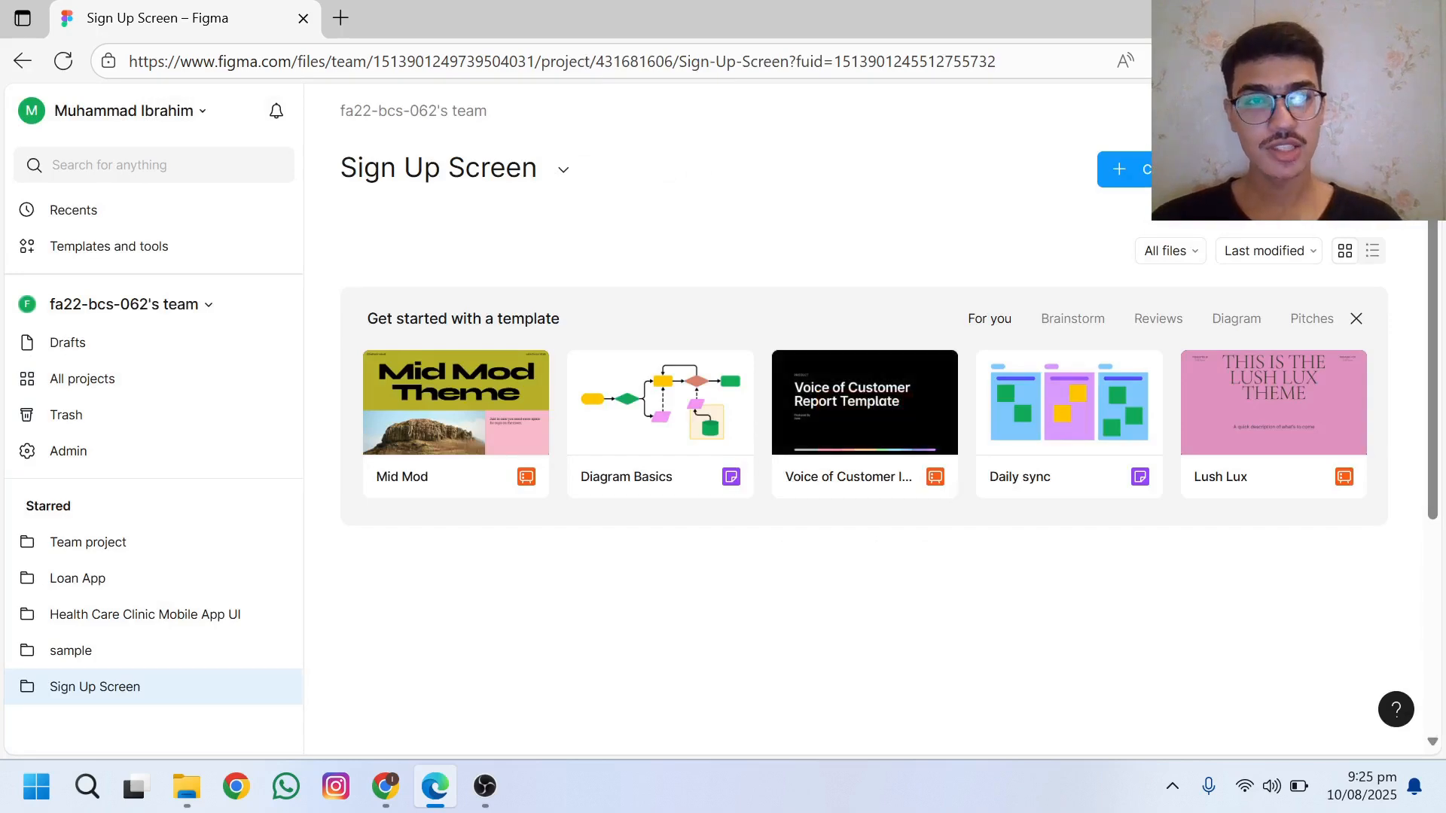
Step: Create a new design file in the project and add an iPhone SE frame of 320 × 568
click(1126, 170)
click(1188, 224)
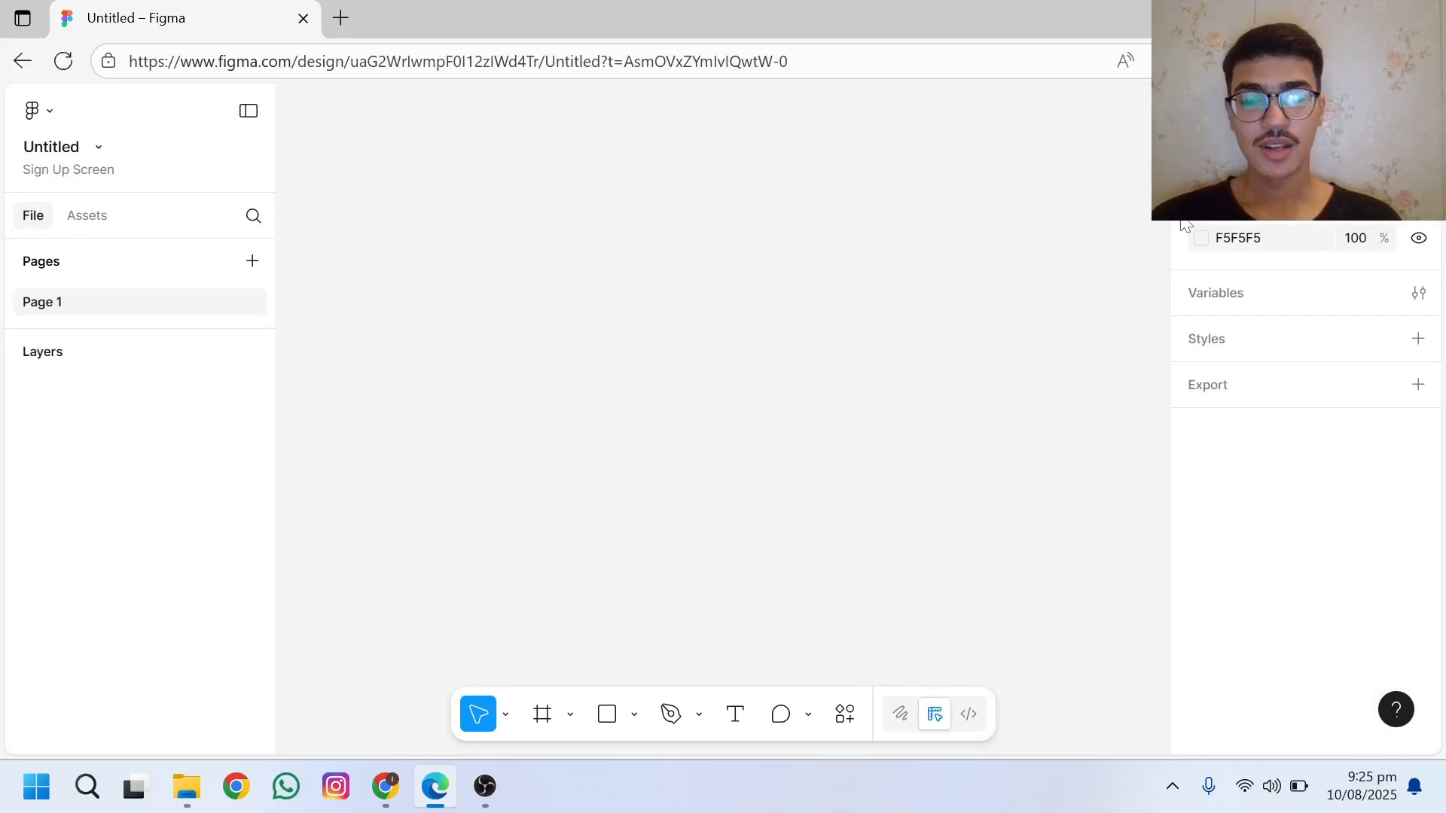
click(556, 725)
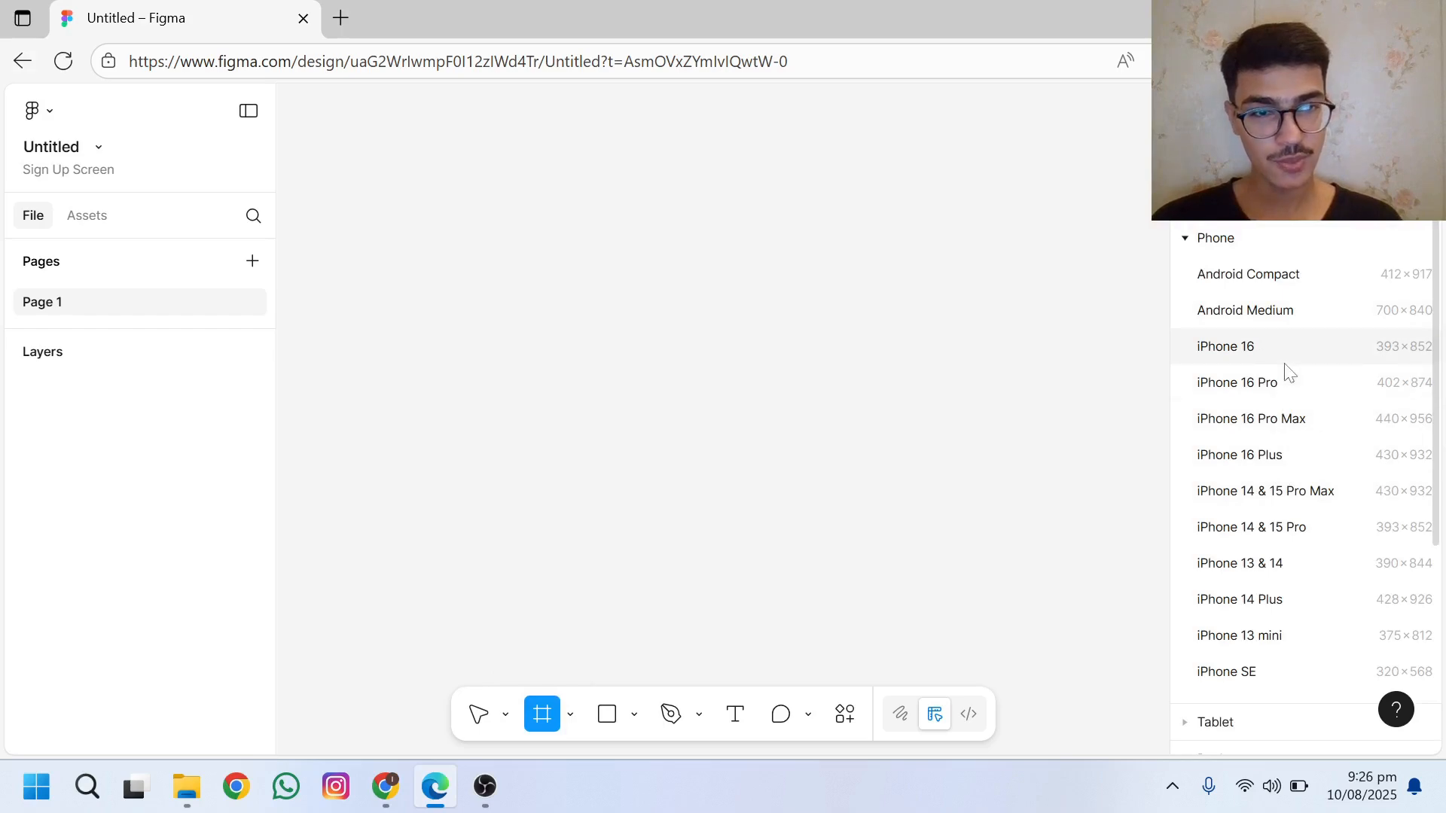
click(1242, 677)
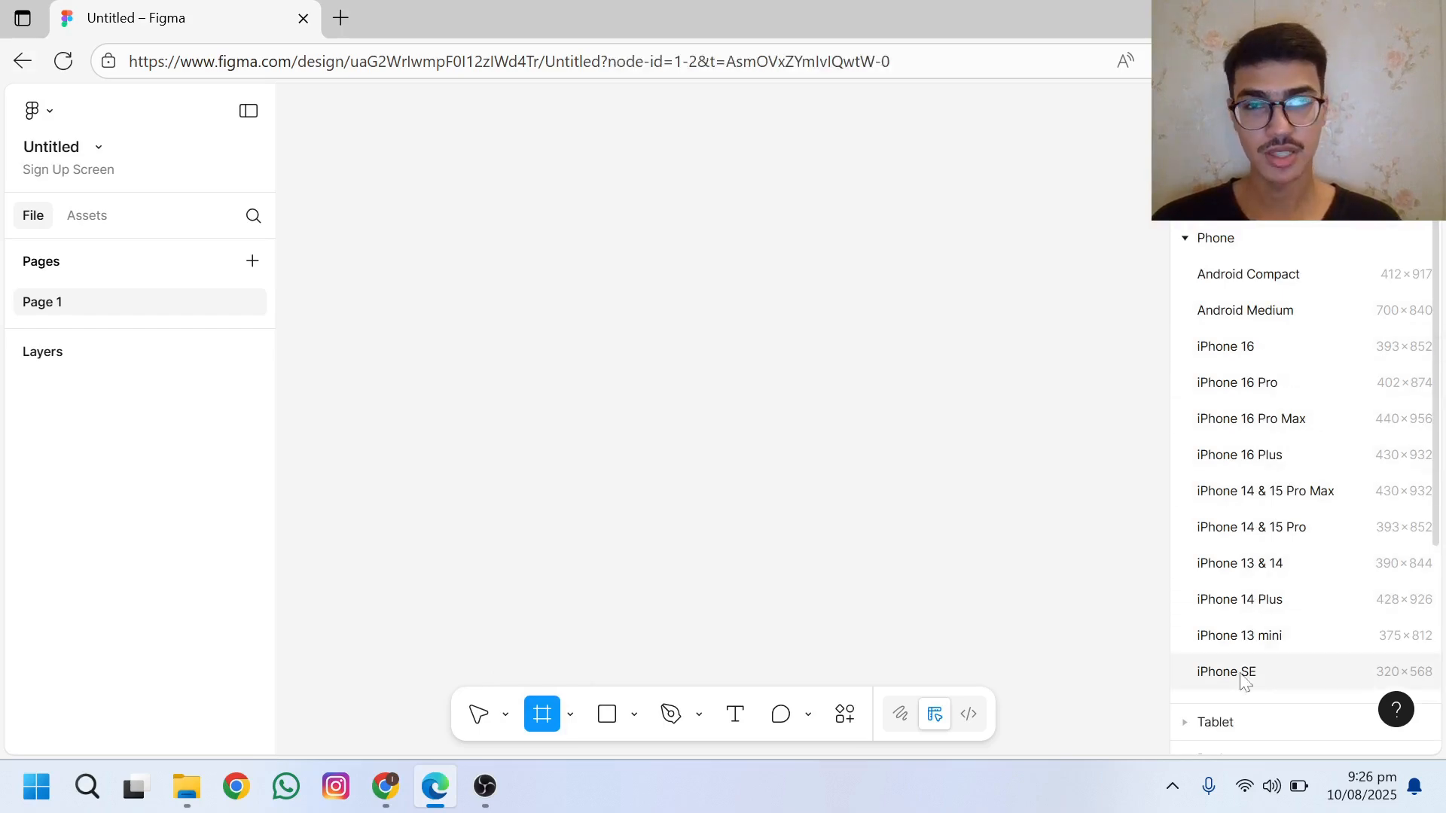
click(953, 509)
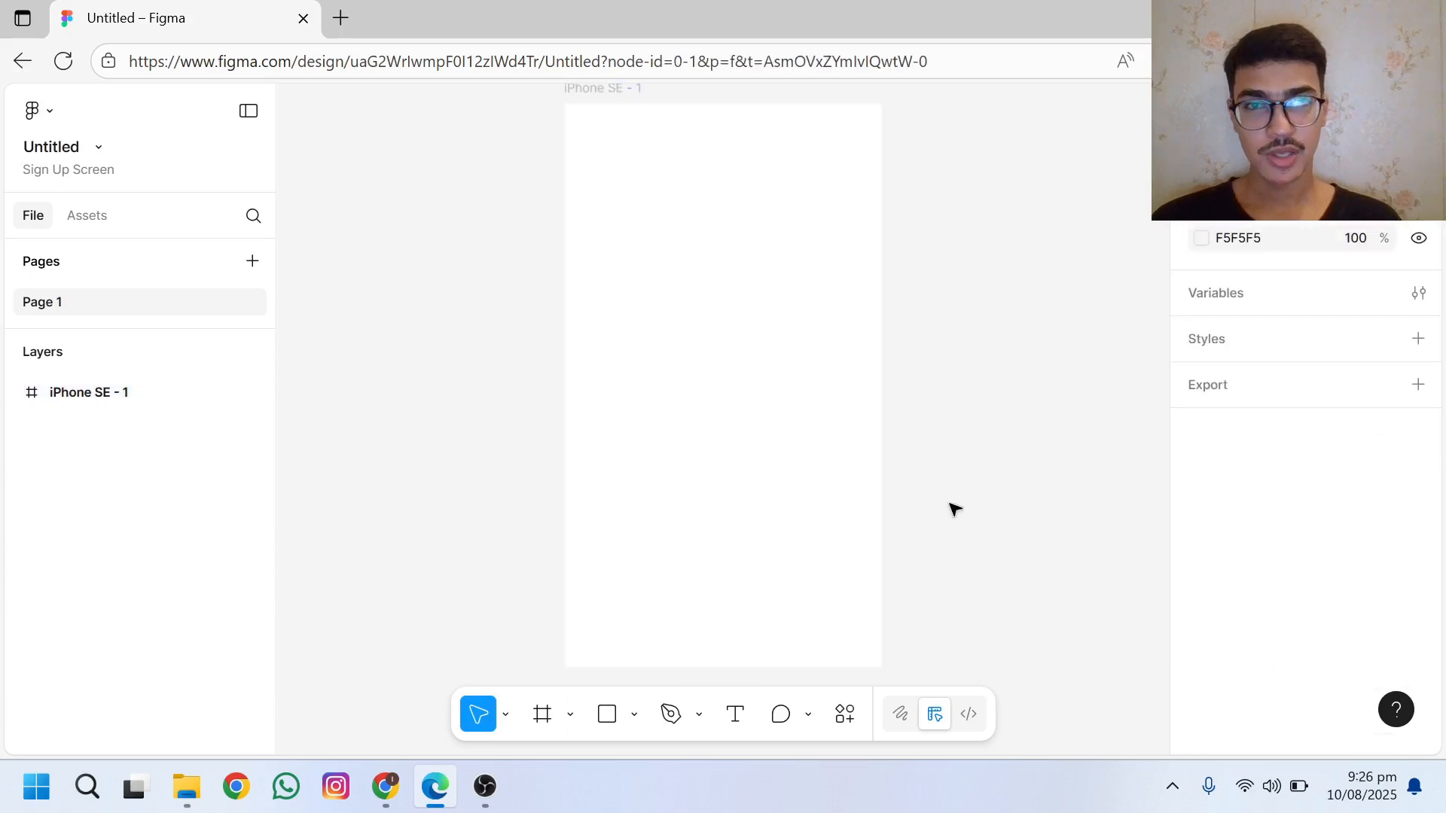
Step: Draw a rectangle about 223 × 289 overlapping the upper-left corner of the iPhone SE frame
click(794, 494)
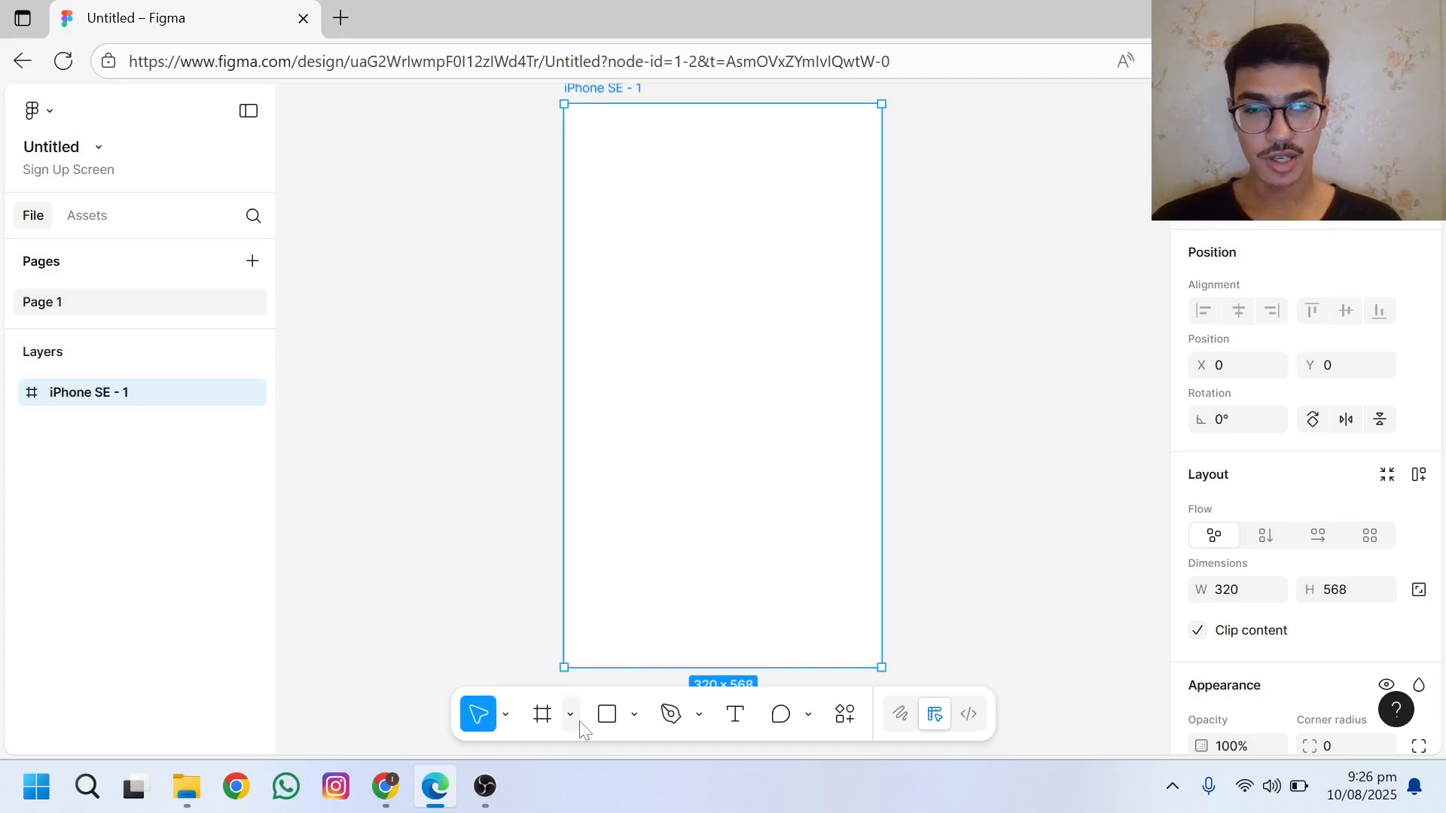
click(619, 722)
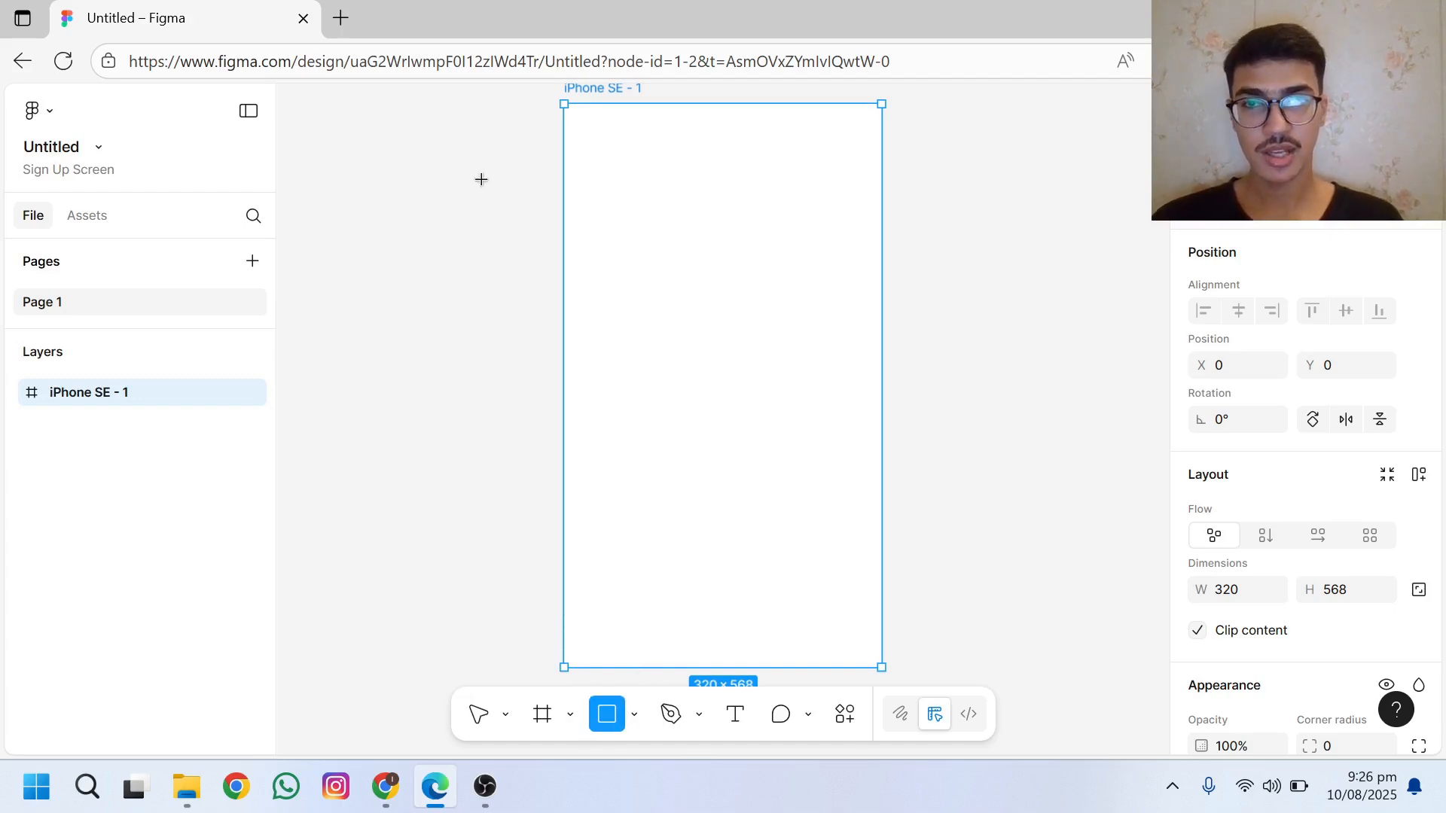
mouse_move(466, 84)
mouse_down()
mouse_move(675, 287)
mouse_move(689, 380)
mouse_up()
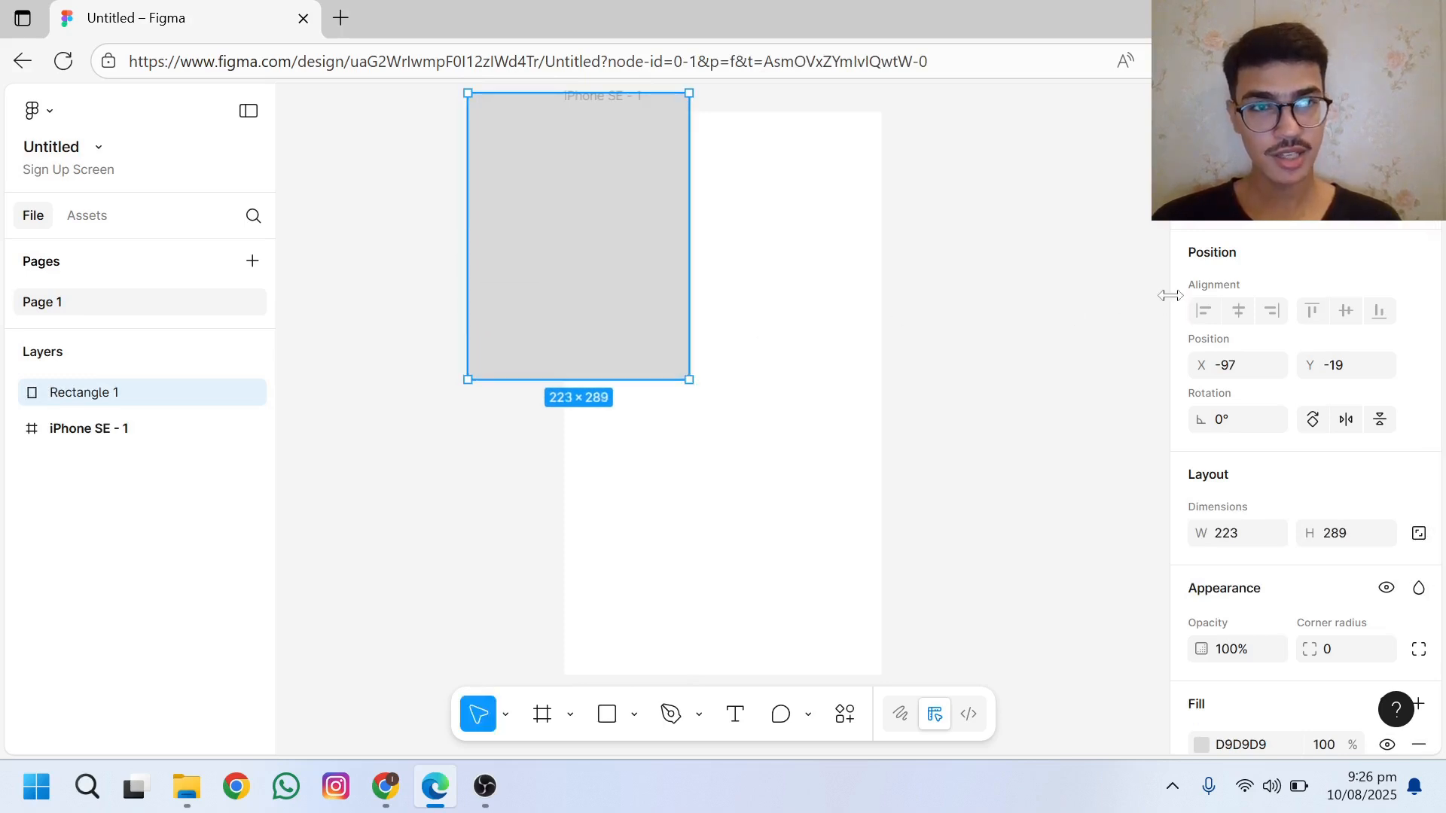
Step: Change the rectangle's fill to the dark blue 0C3D99
drag(1170, 296, 1085, 317)
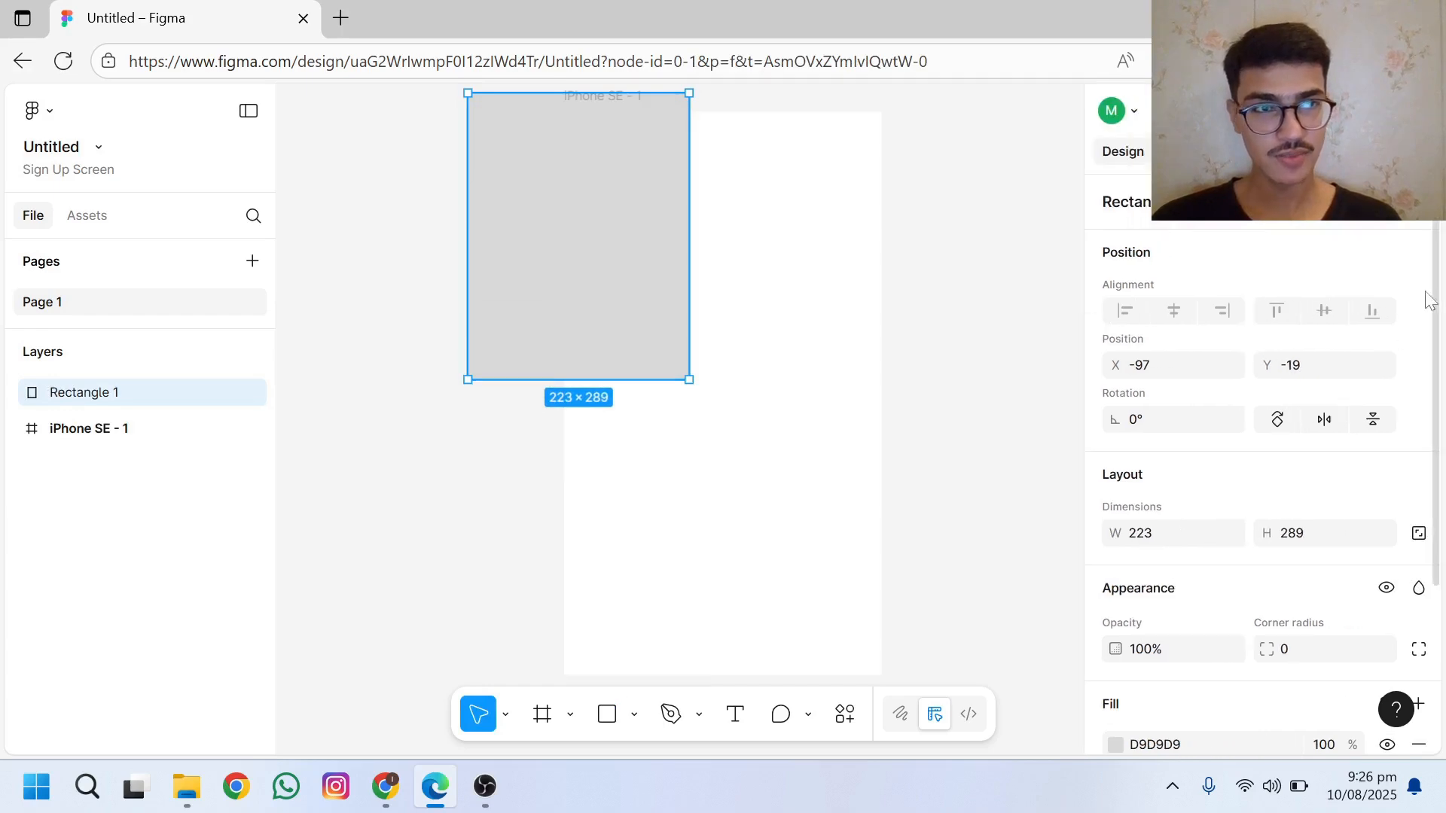
drag(1437, 250, 1440, 425)
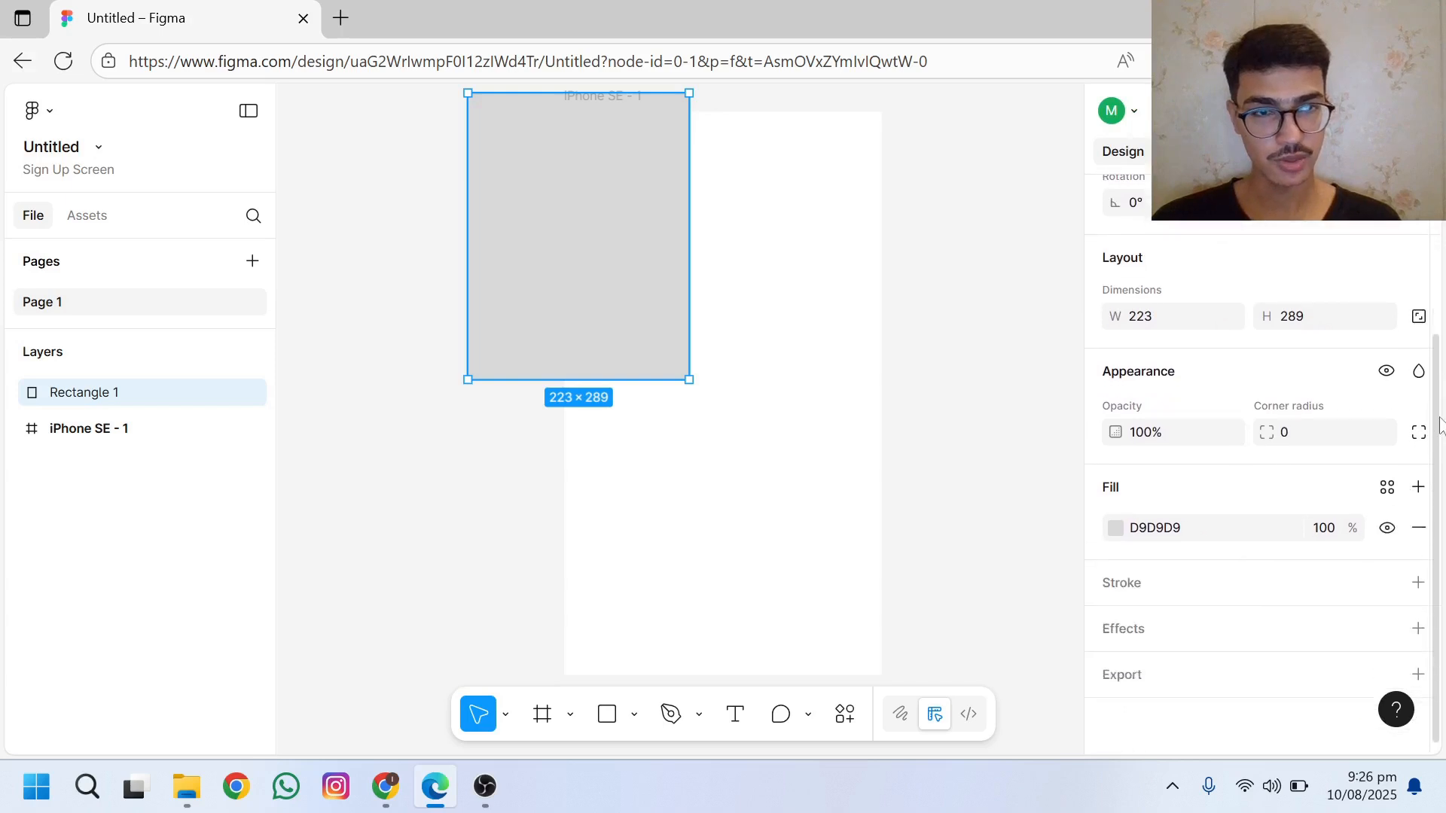
click(1123, 533)
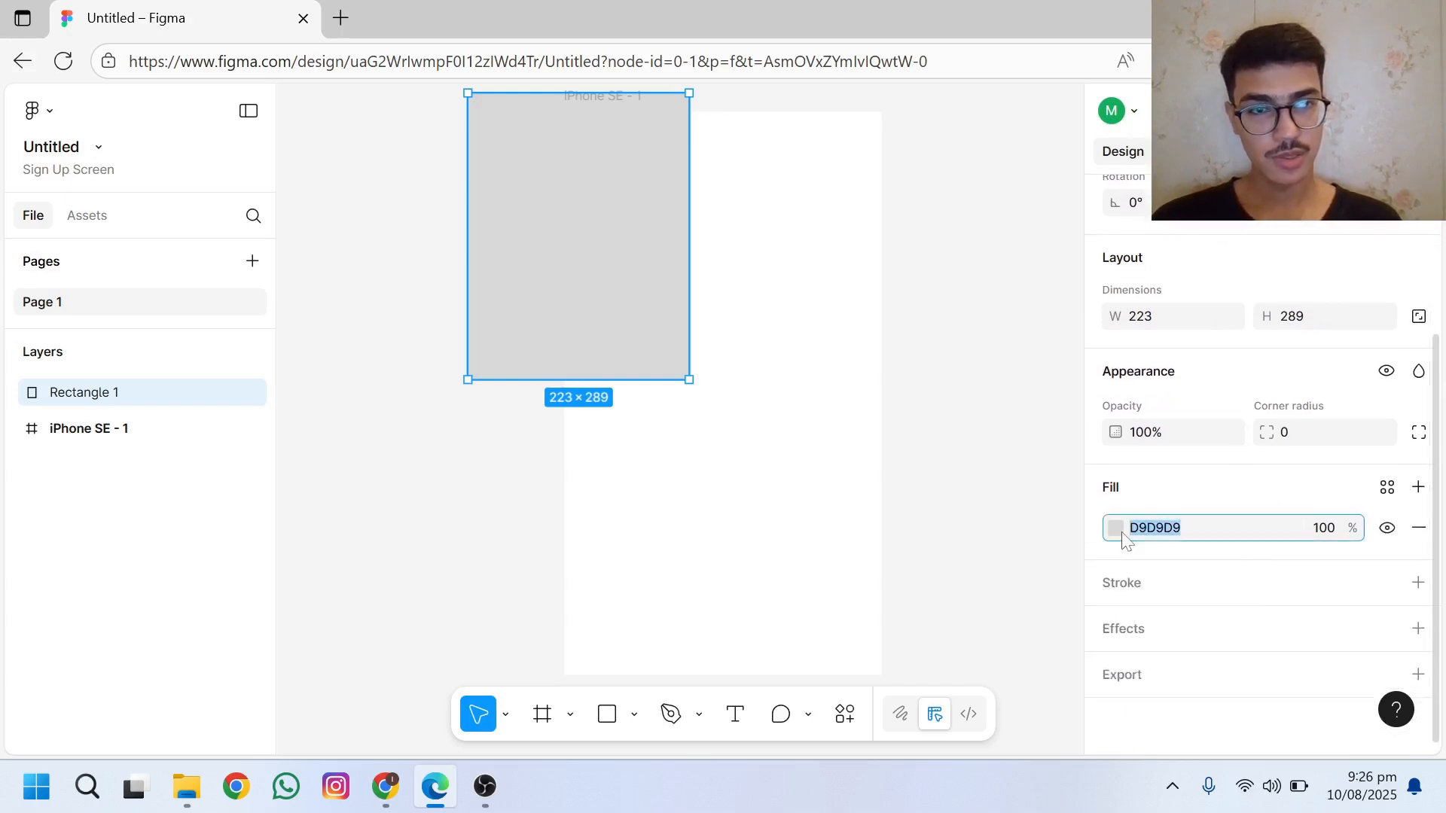
click(1120, 531)
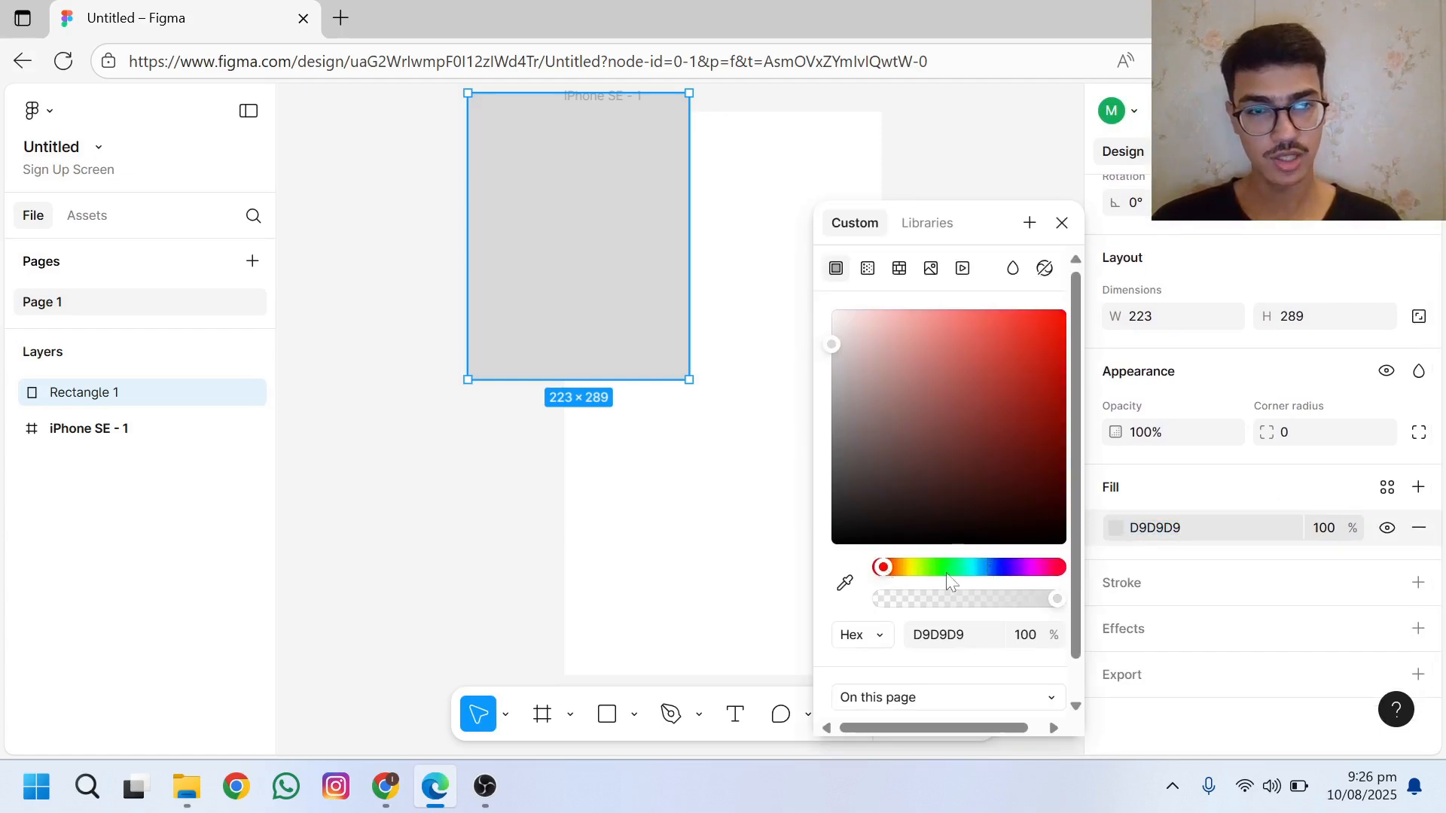
drag(881, 567, 998, 567)
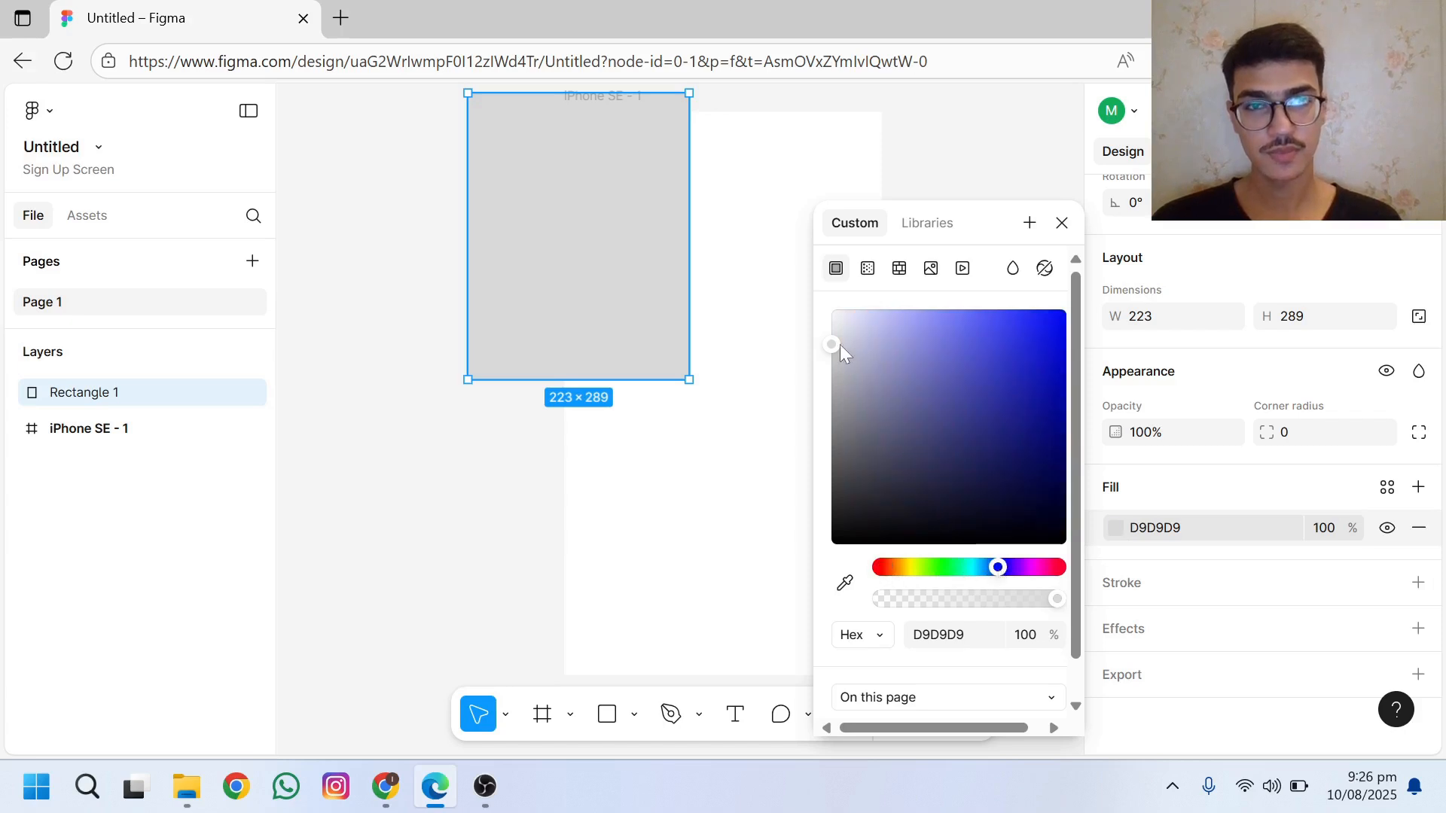
drag(839, 343, 1005, 321)
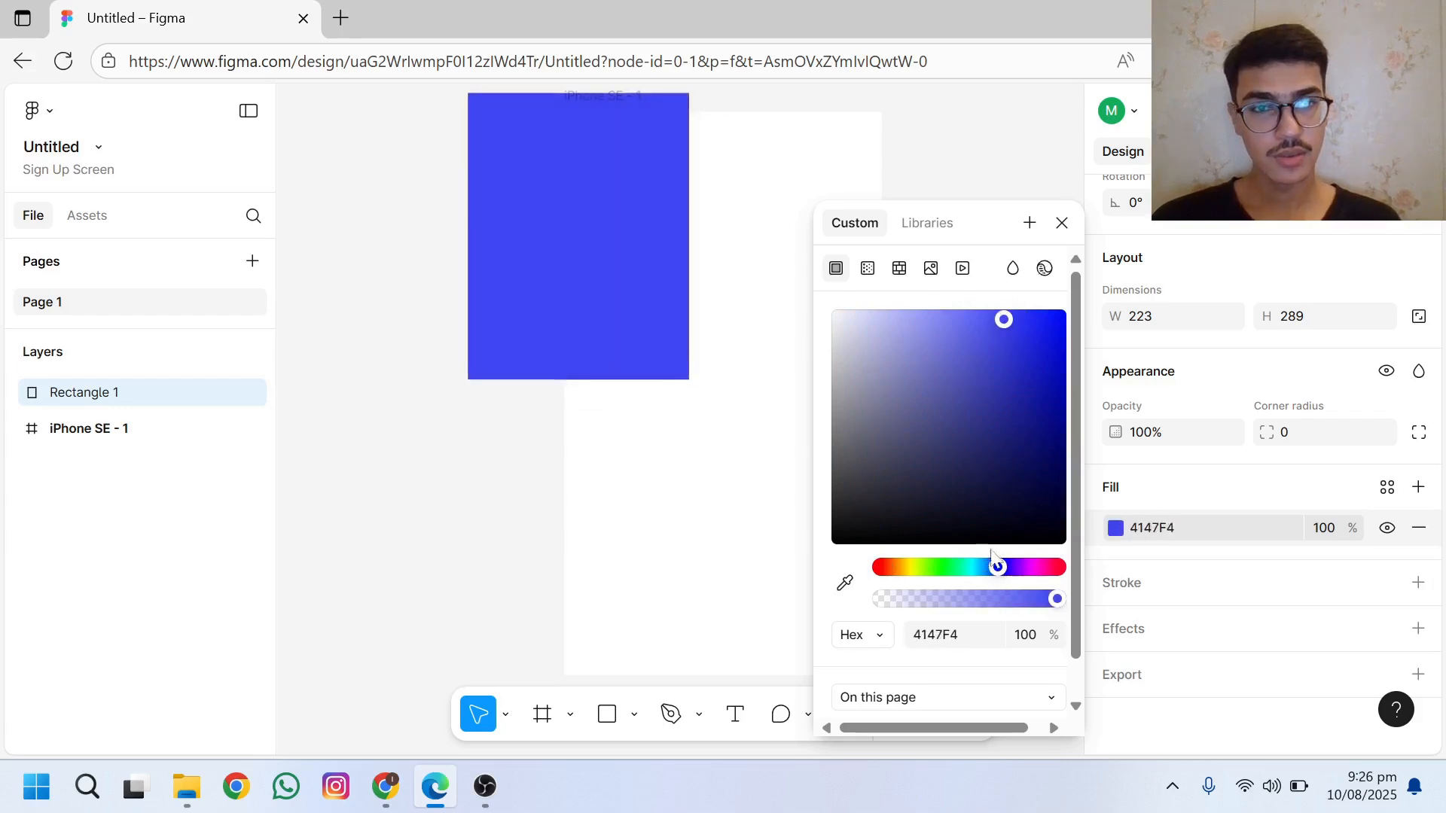
drag(998, 572, 989, 569)
drag(1009, 323, 1049, 413)
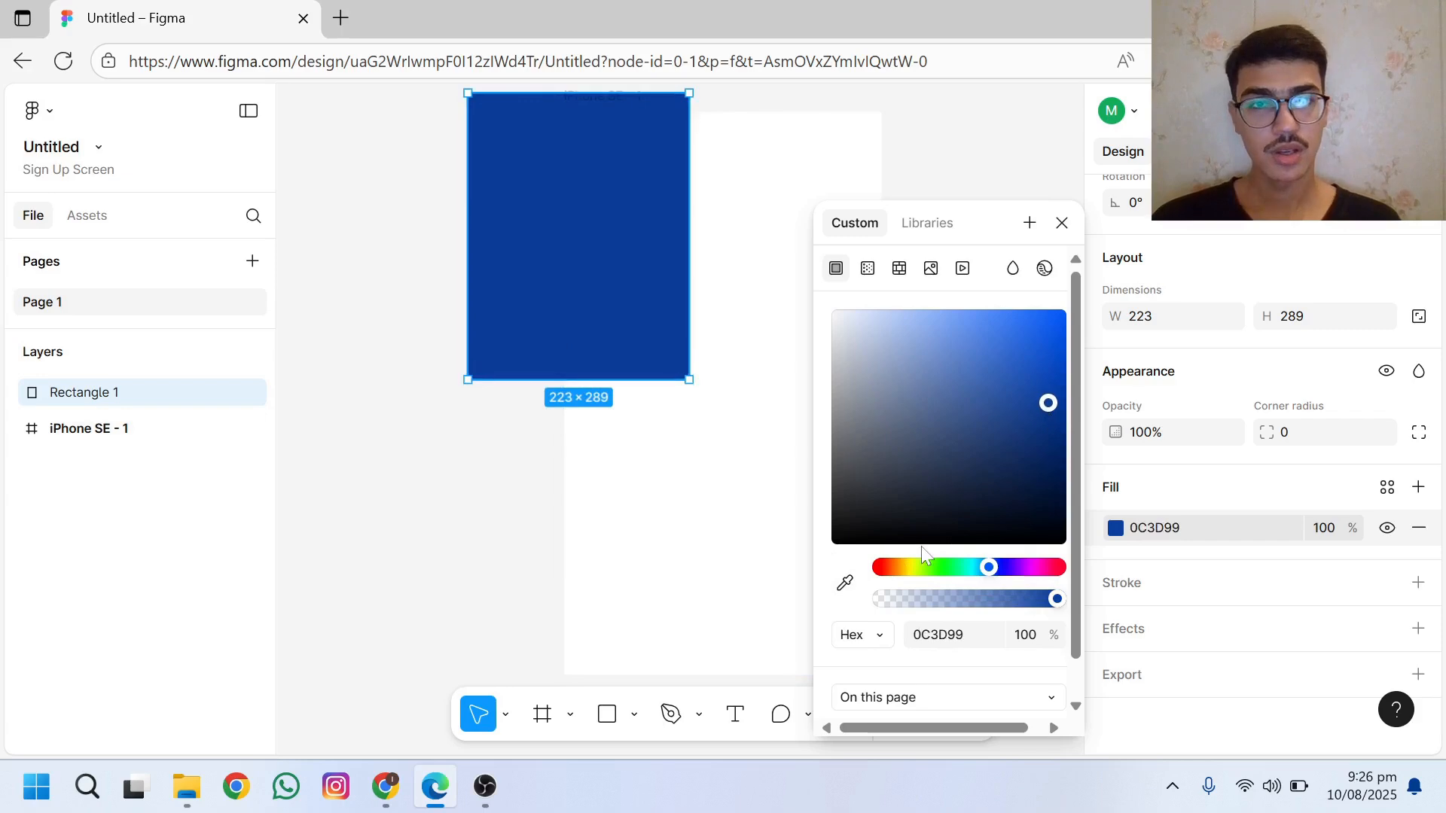
click(1062, 223)
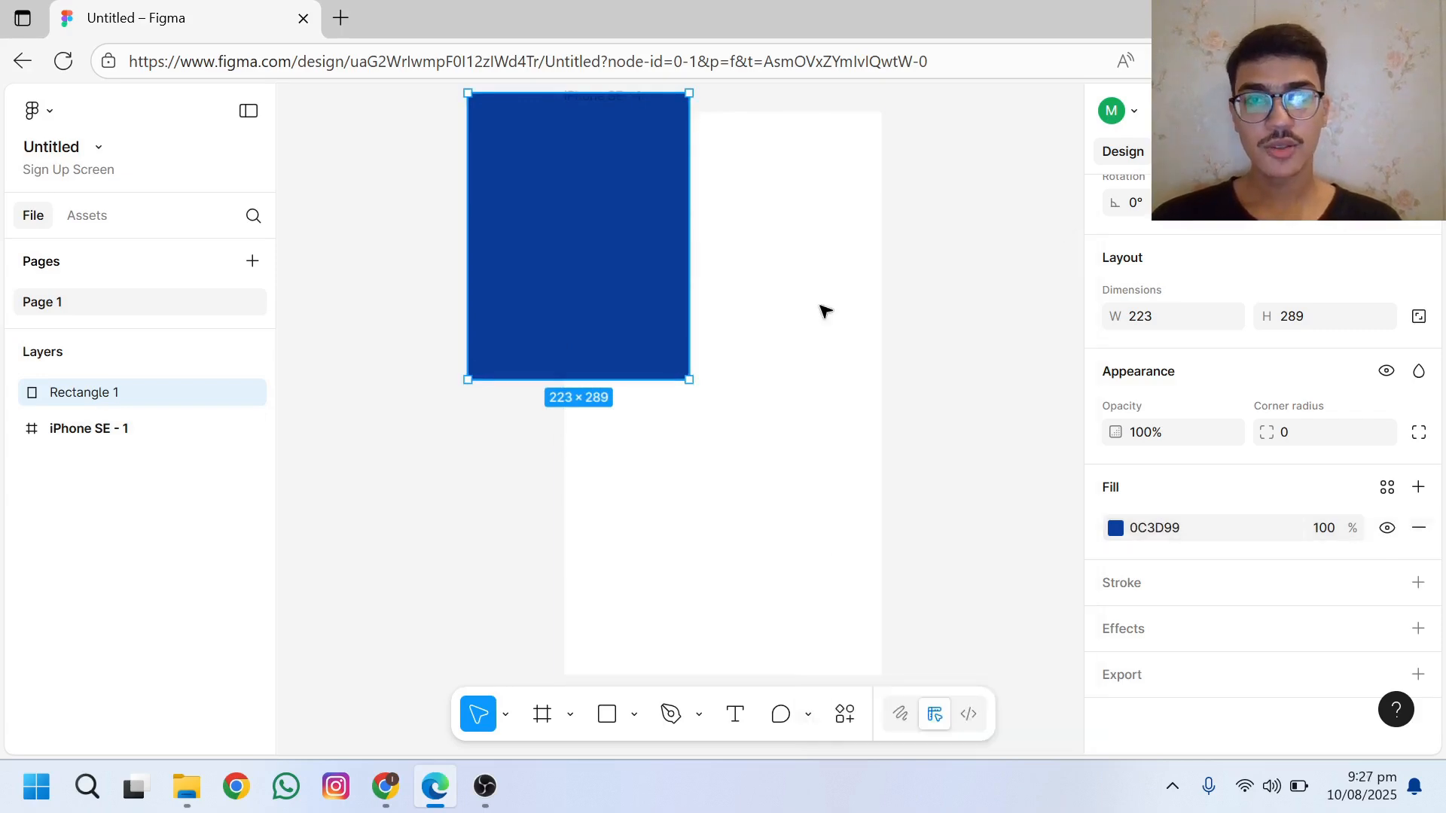
Step: Nest the blue rectangle inside the iPhone SE frame and rotate it to -121°
click(791, 327)
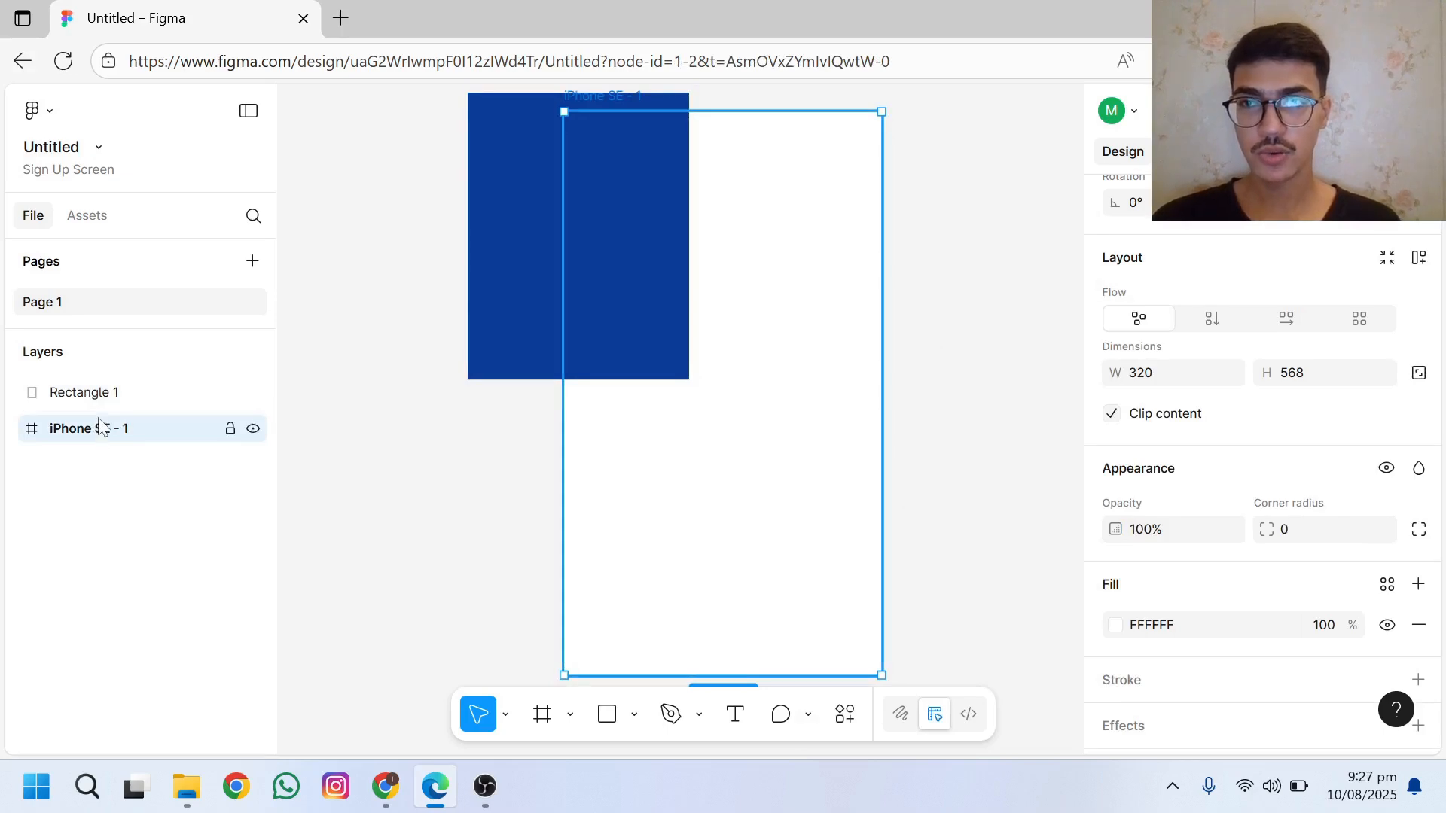
drag(99, 403, 134, 435)
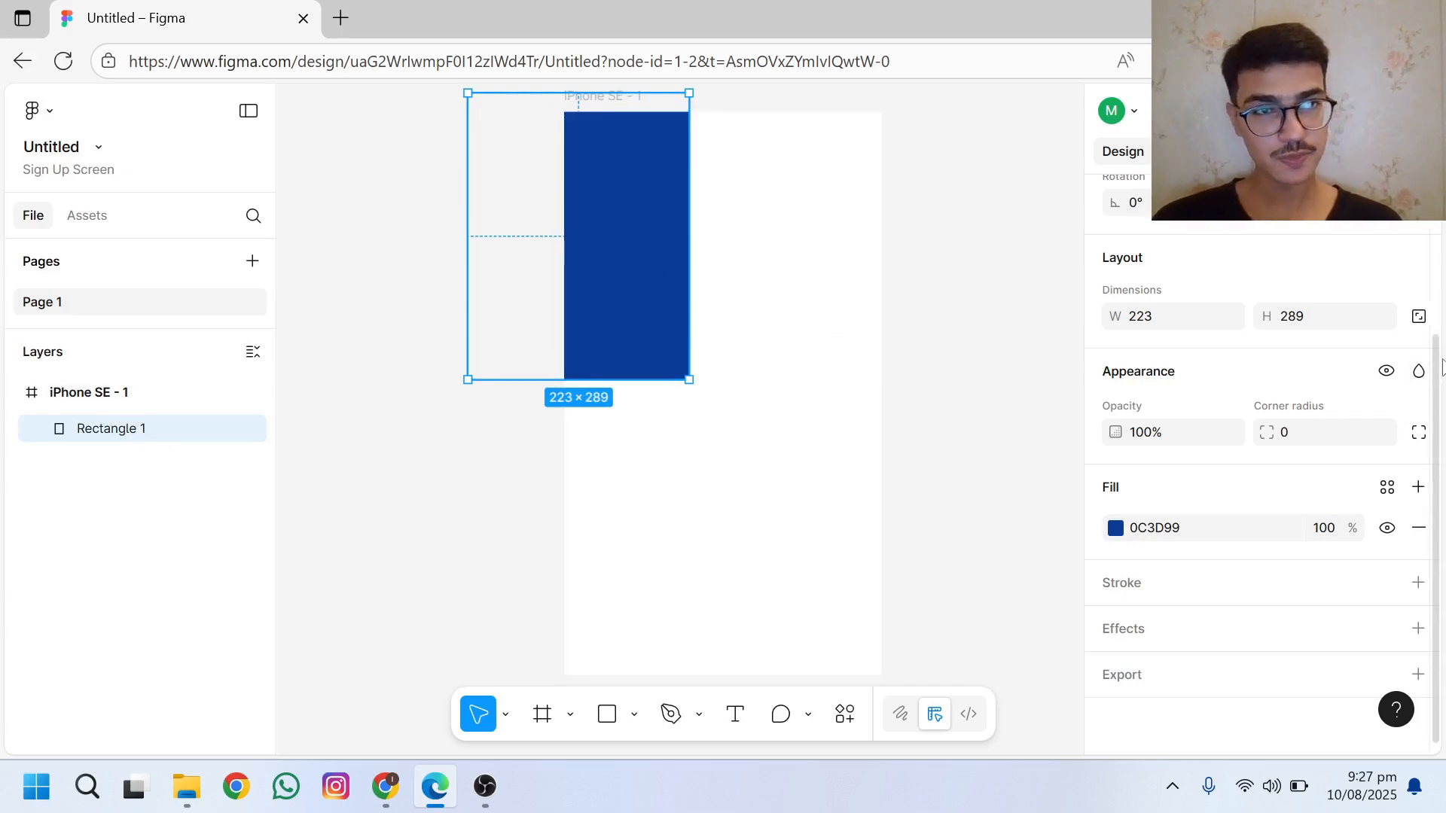
scroll(1438, 352, up, 5)
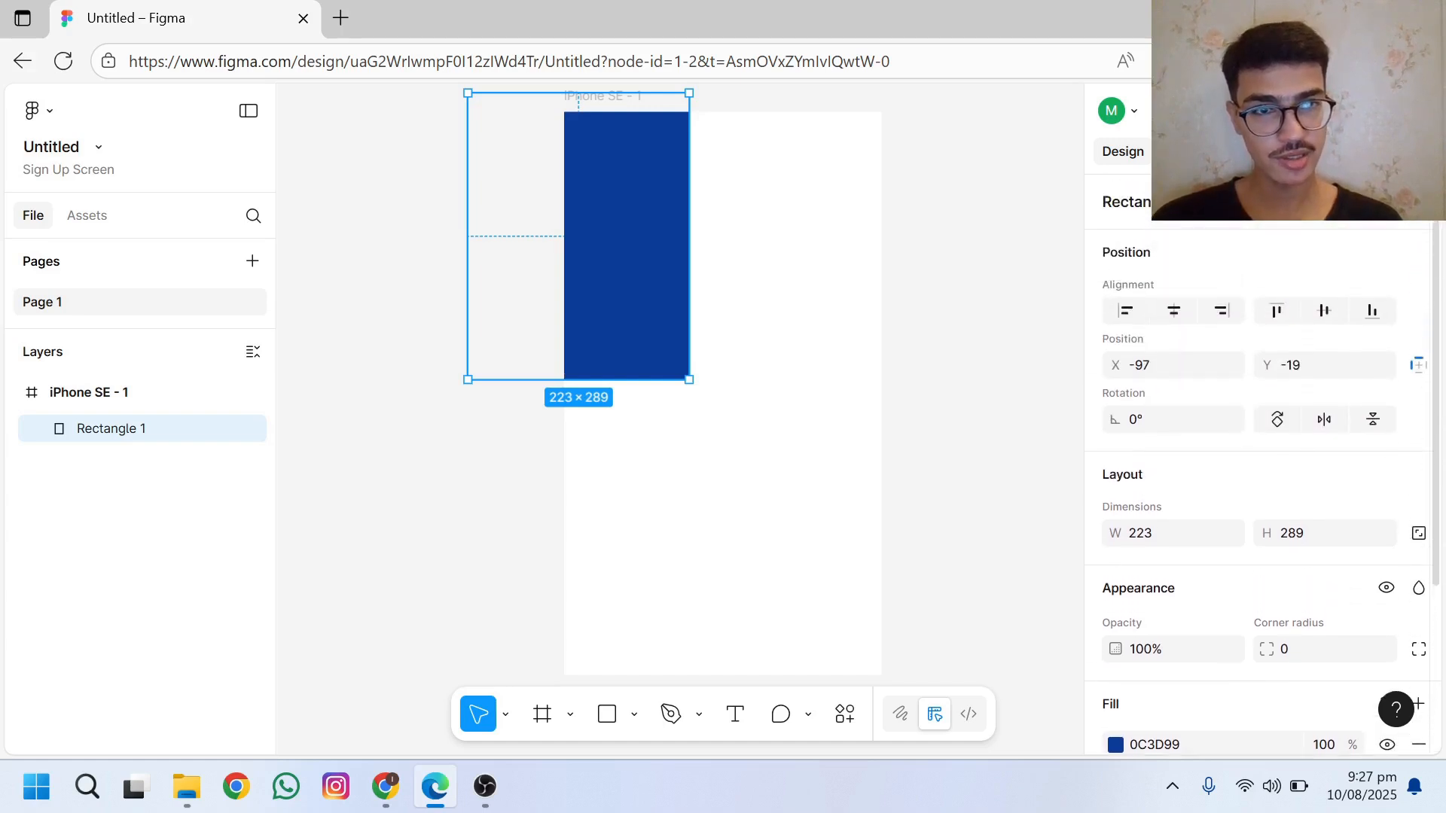
scroll(1441, 226, down, 2)
scroll(1442, 226, up, 1)
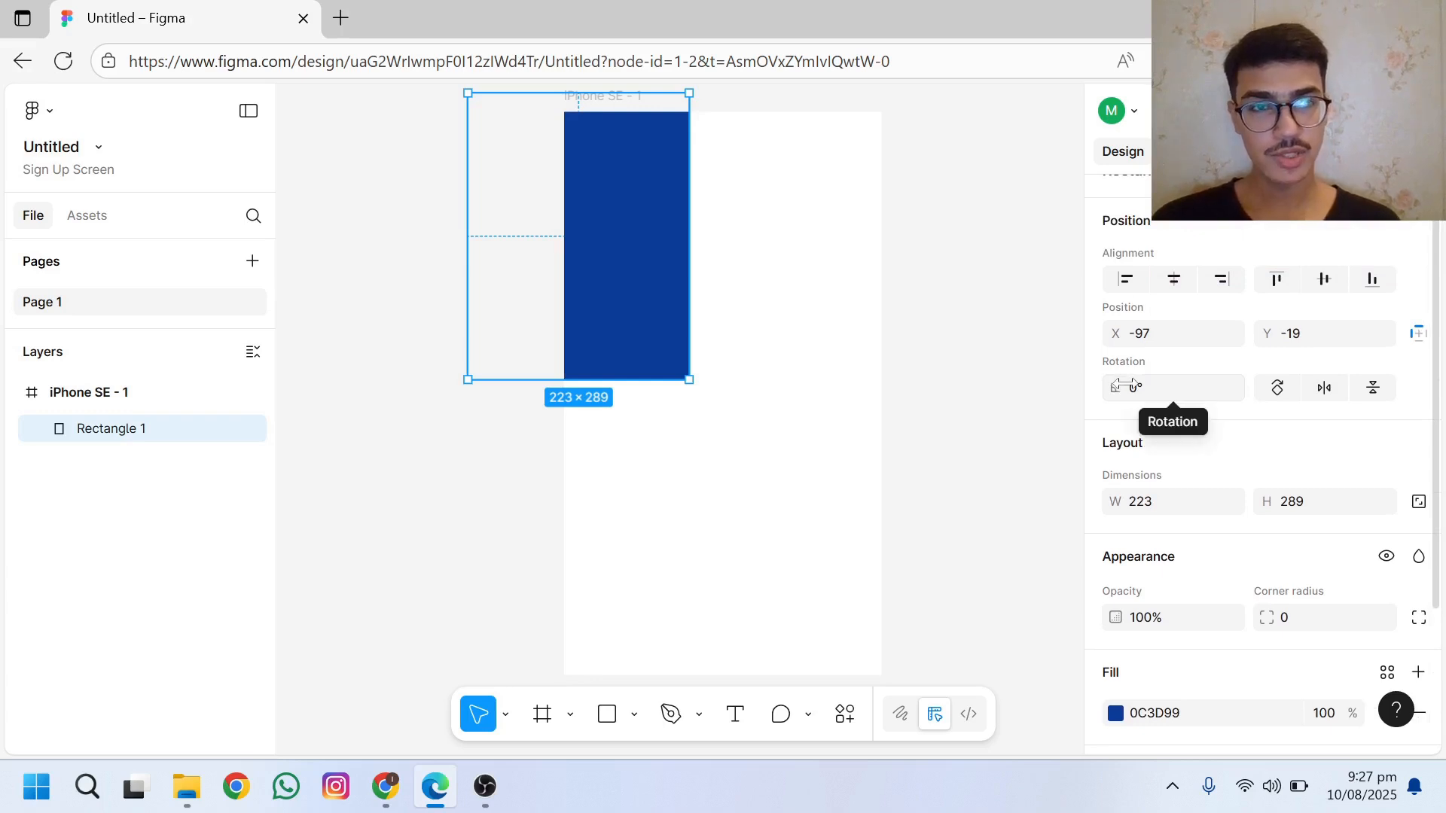
drag(1128, 386, 1134, 385)
drag(1142, 385, 1302, 401)
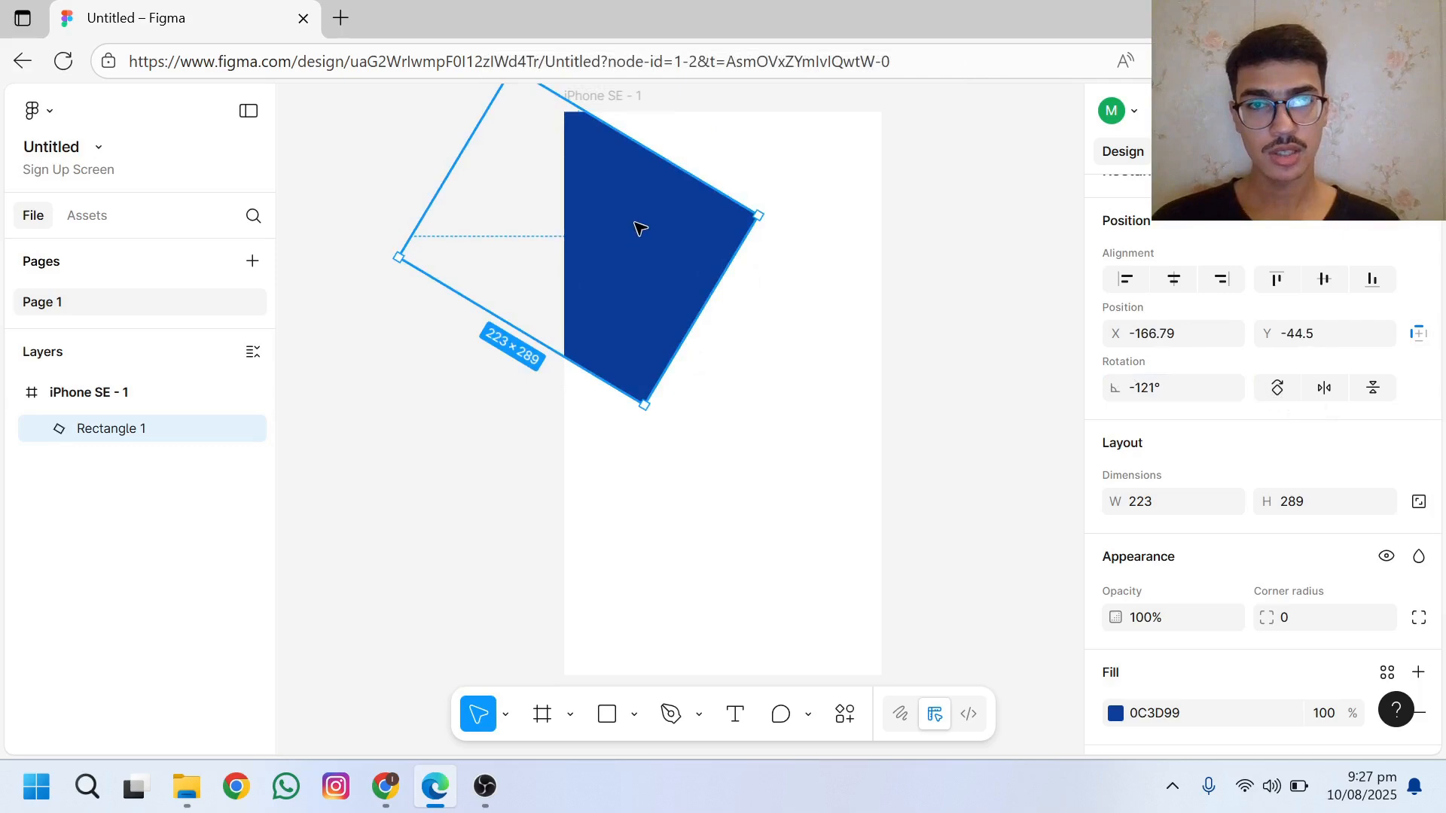
Step: Widen the rotated rectangle to about 279 and reposition it at about X -232, Y -112 inside the iPhone SE frame
drag(629, 237, 616, 269)
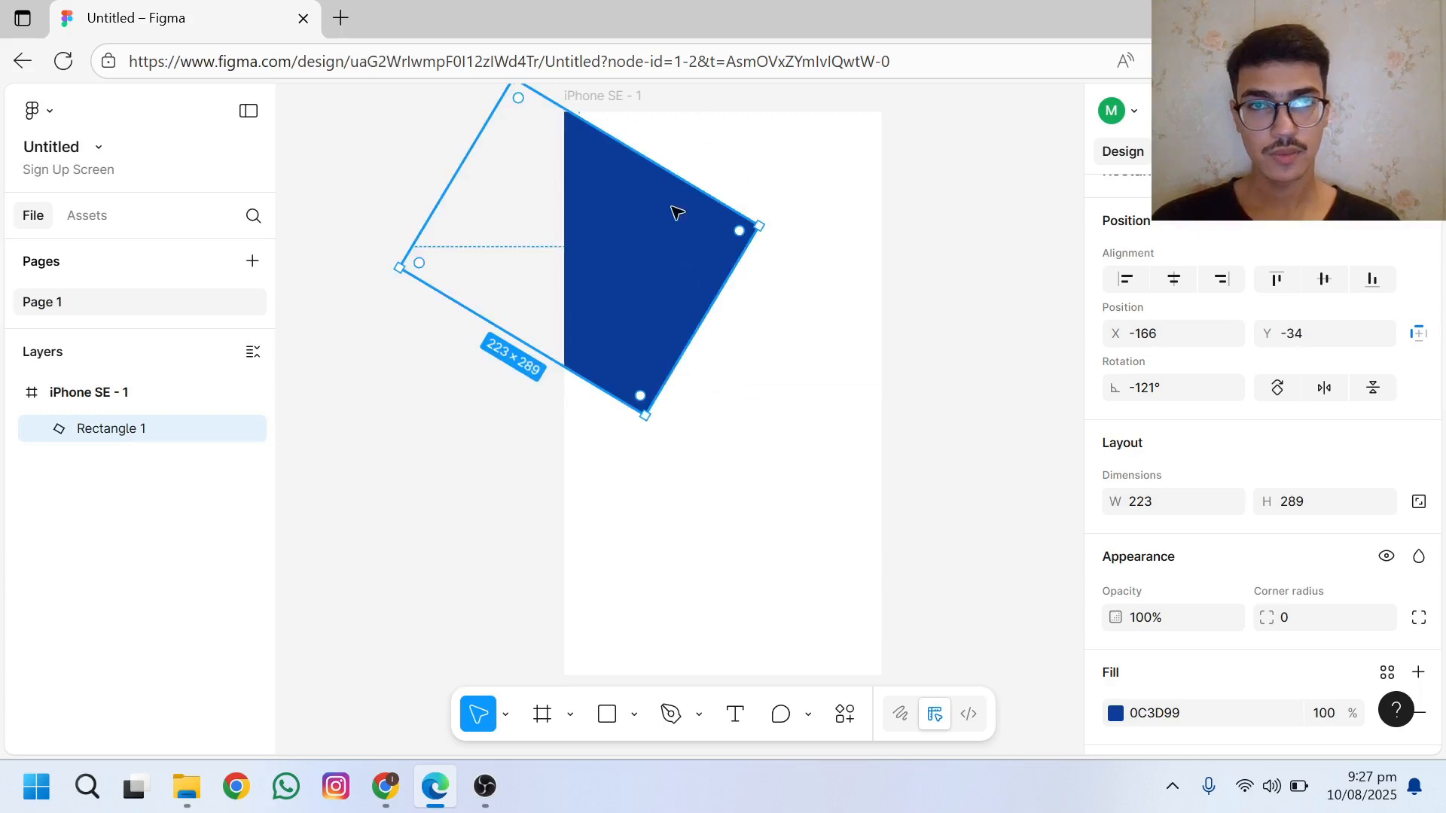
drag(665, 171, 690, 153)
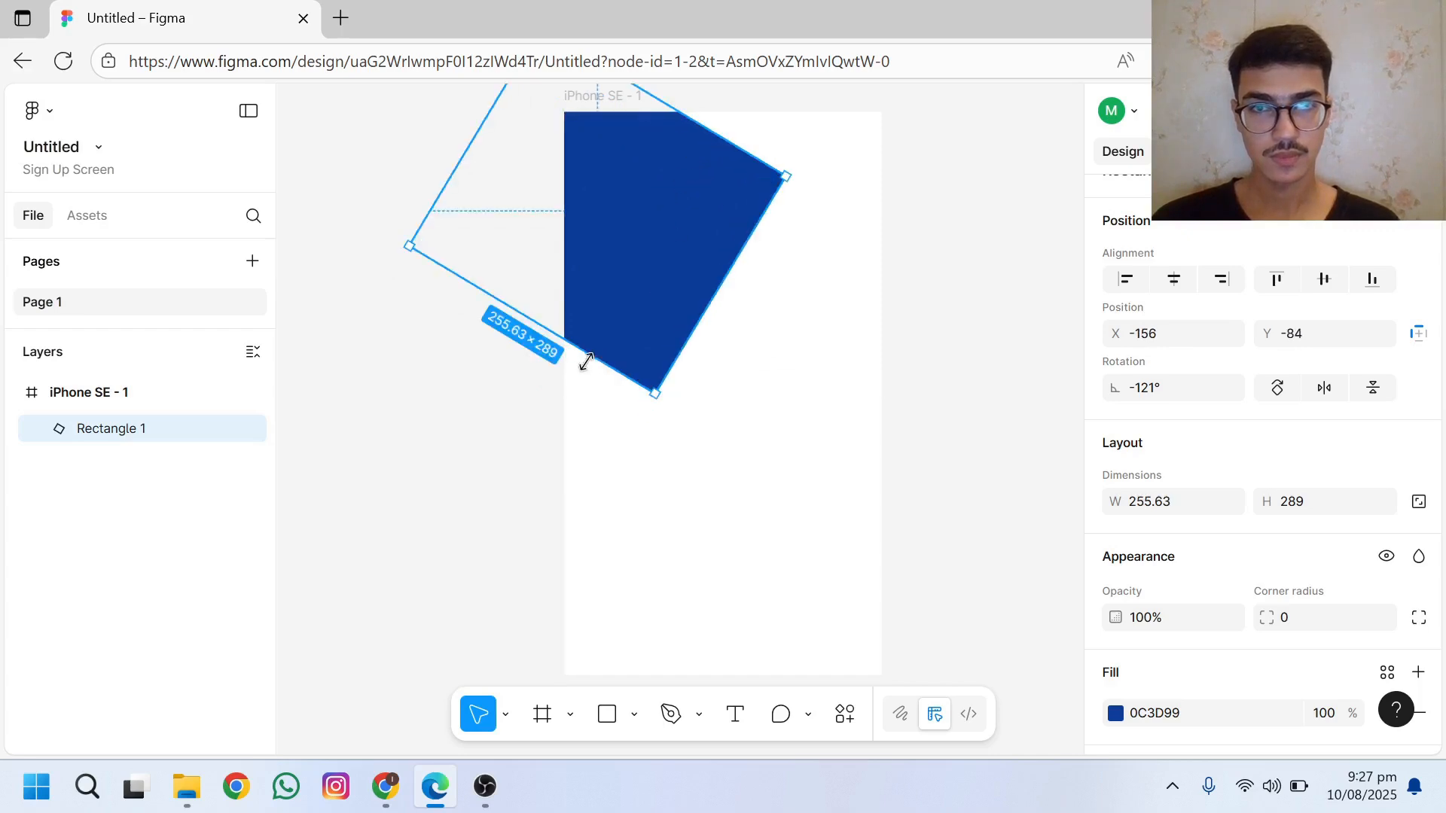
mouse_move(587, 362)
mouse_down()
mouse_move(523, 426)
mouse_move(520, 452)
mouse_move(607, 307)
mouse_move(561, 360)
mouse_up()
drag(613, 307, 574, 281)
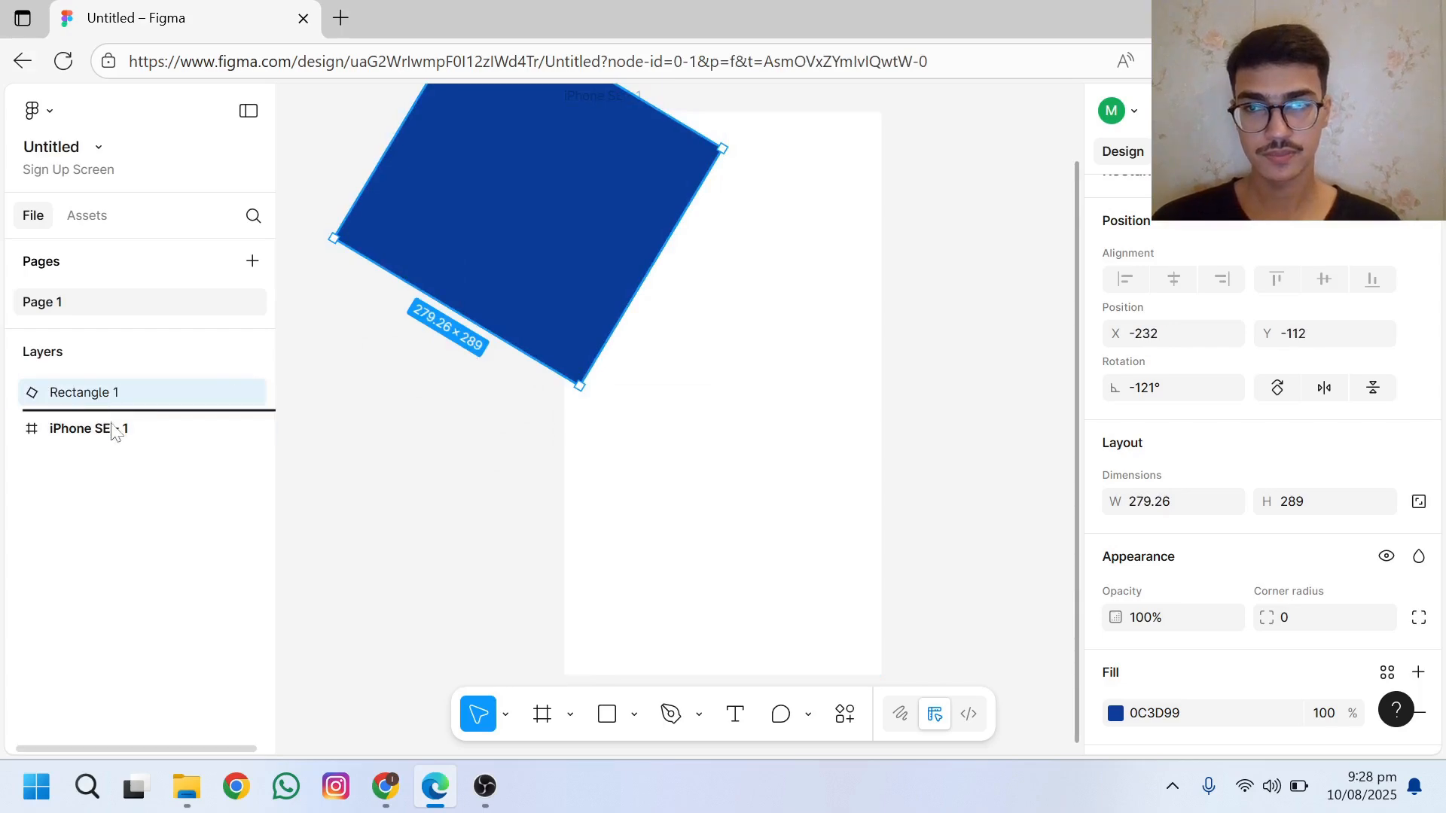
drag(113, 438, 113, 433)
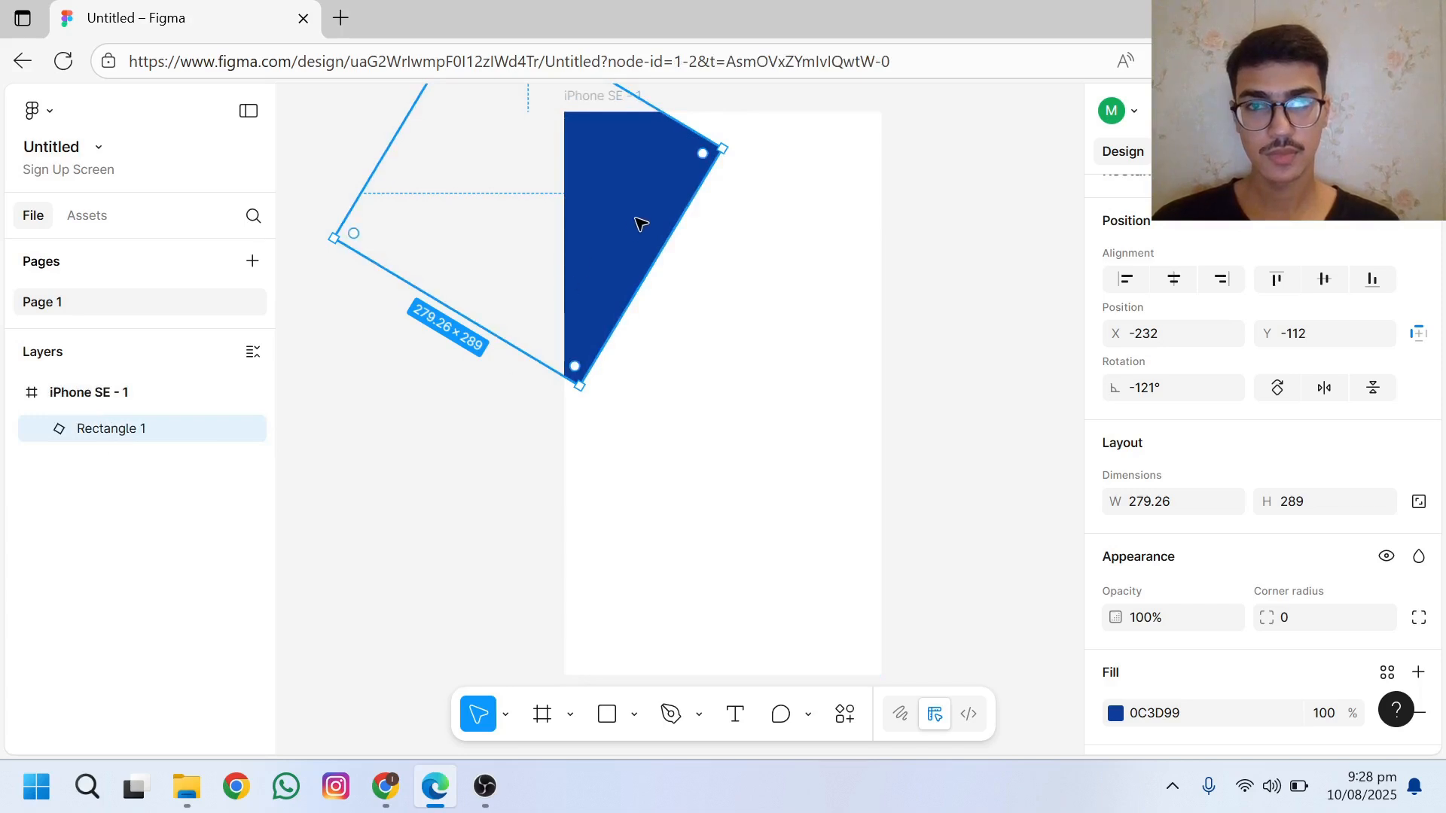
Step: Reduce the rotated rectangle's height to about 274 so its lower corner meets the frame's left edge
click(713, 352)
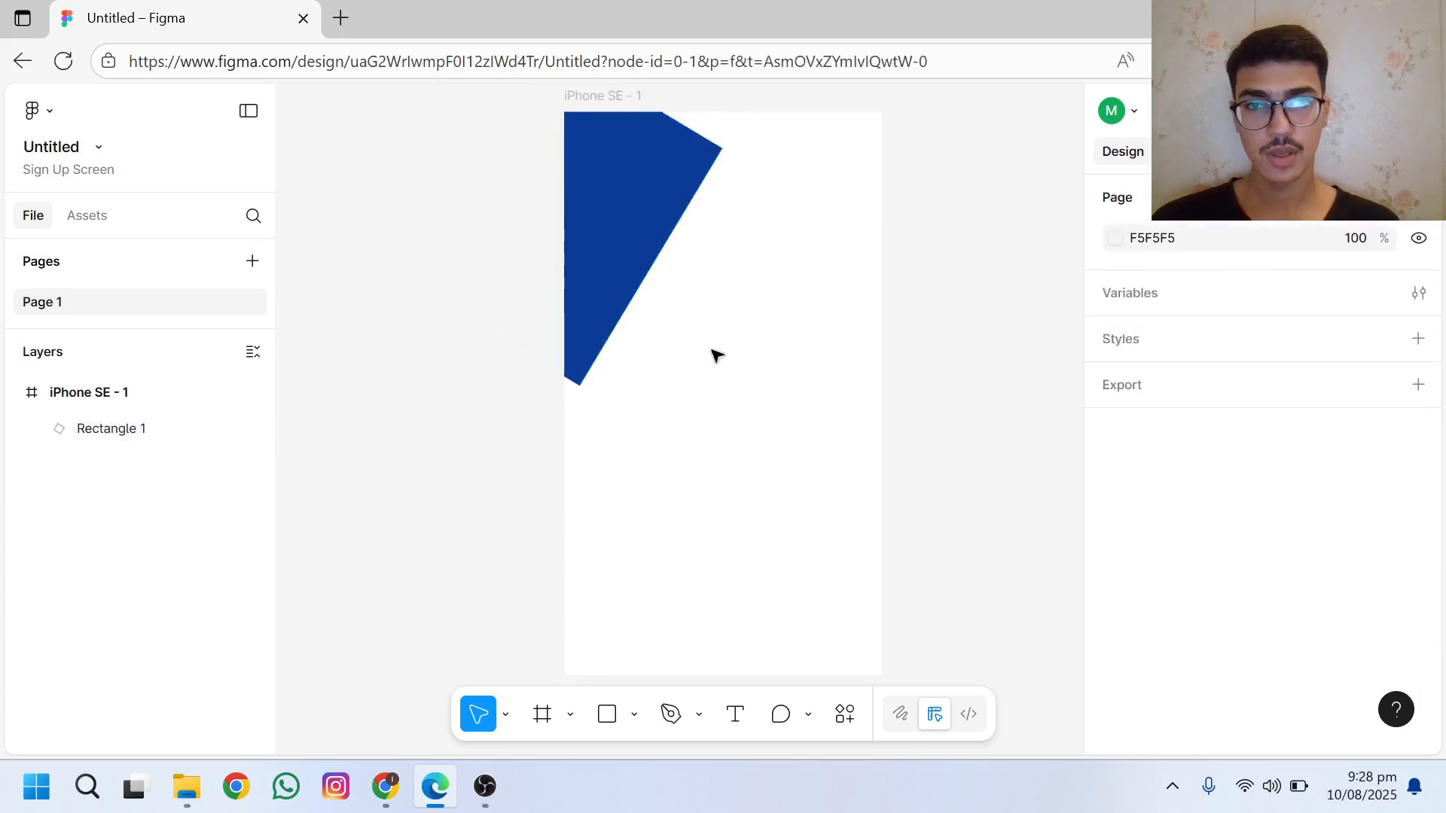
click(616, 319)
drag(606, 314, 604, 314)
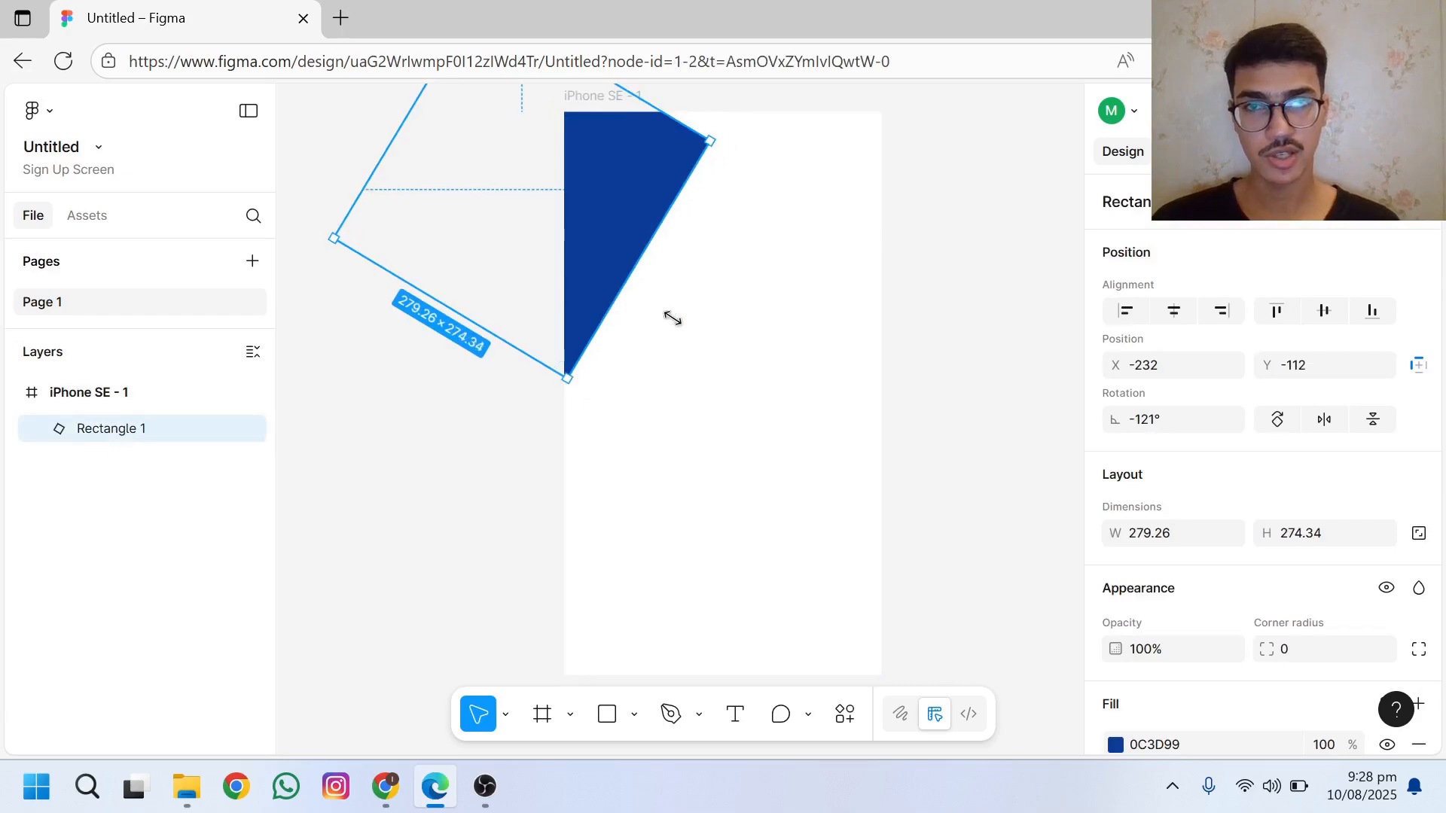
click(727, 333)
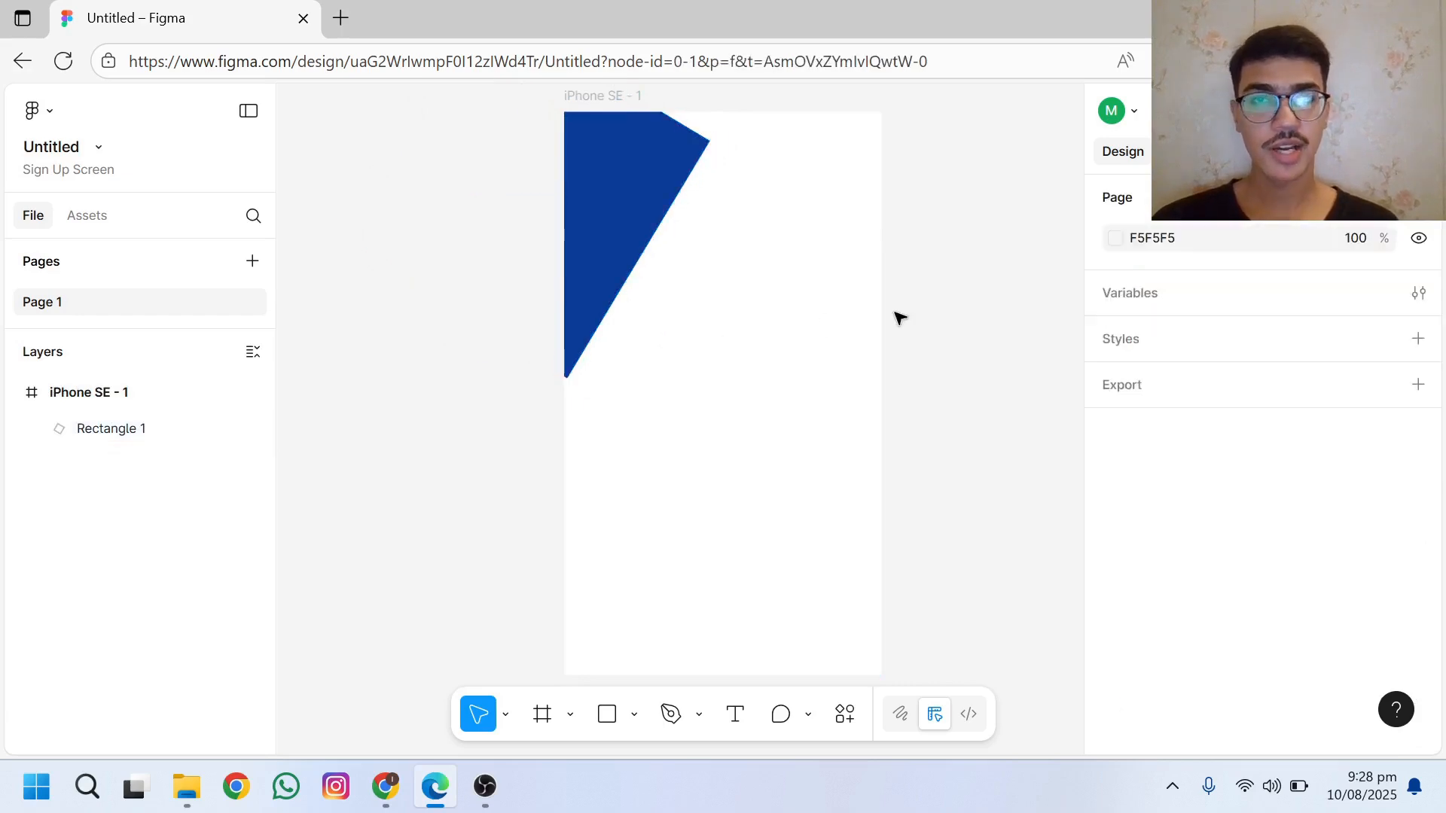
Step: Duplicate the blue rectangle and move the copy slightly down and right to about X -219, Y -71
click(636, 202)
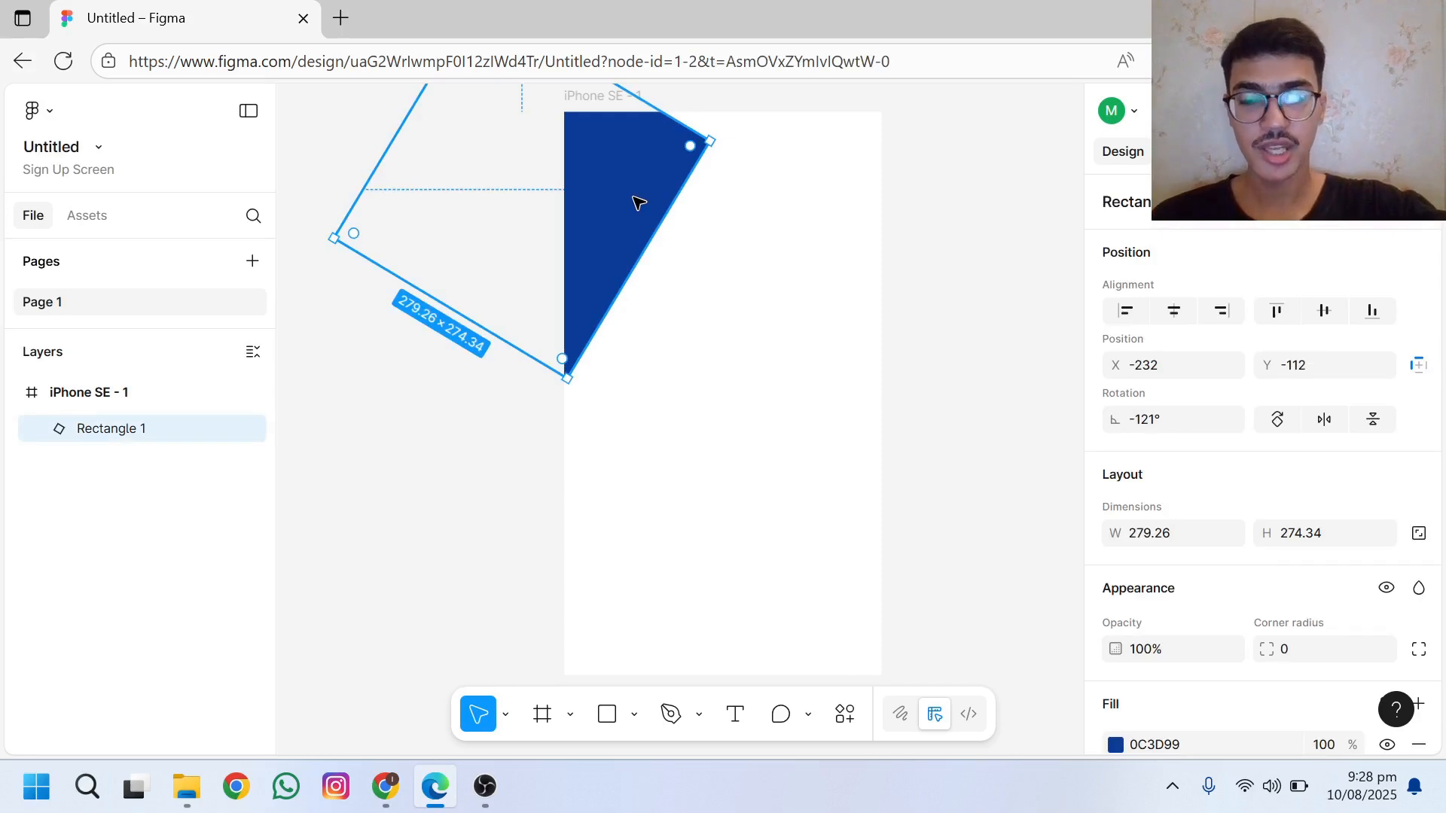
key(ctrl+d)
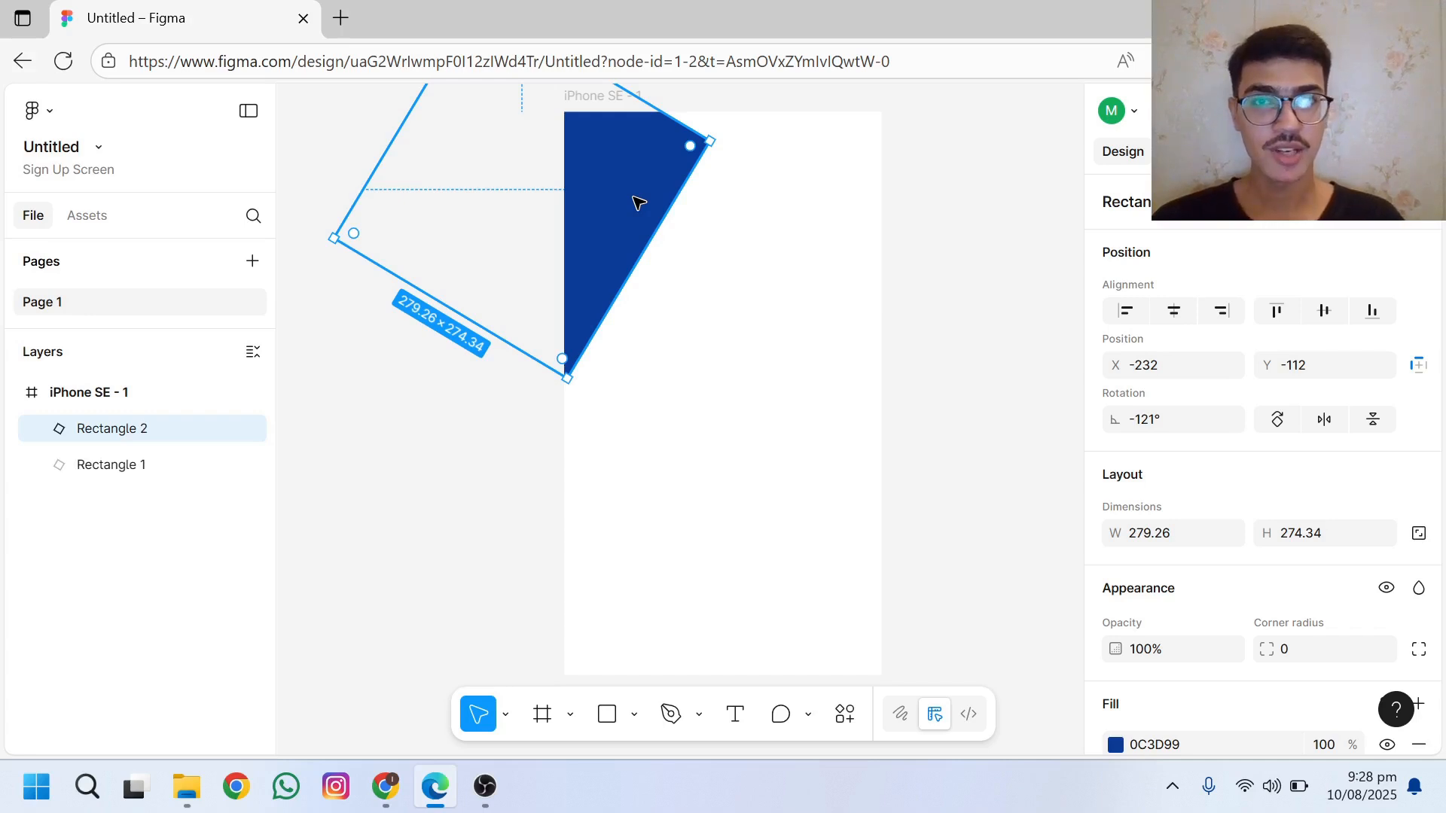
drag(638, 202, 647, 237)
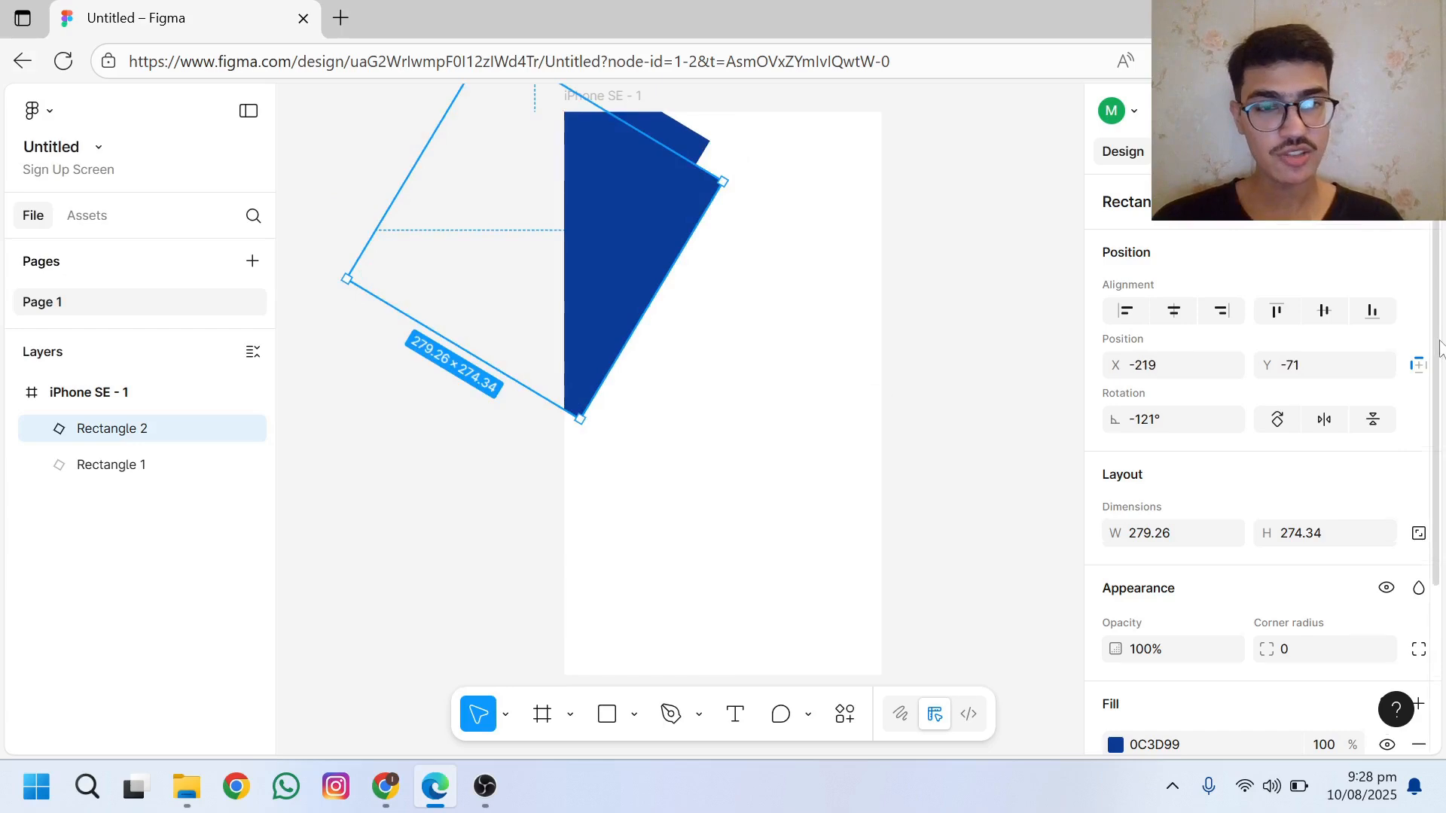
Step: Set the fill opacity of the duplicated blue rectangle to about 63%
scroll(1440, 348, down, 3)
click(1115, 621)
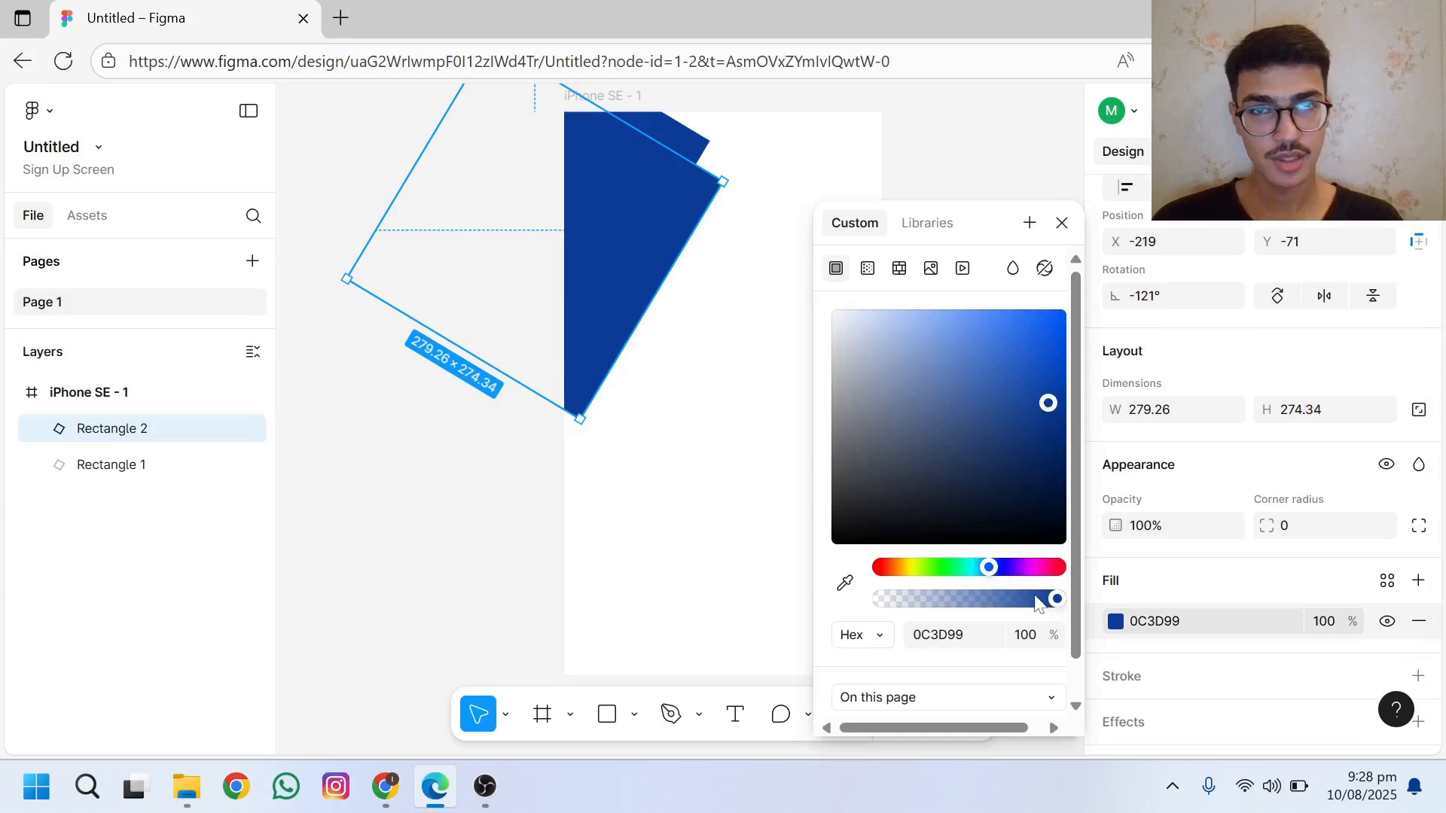
drag(1035, 599, 994, 602)
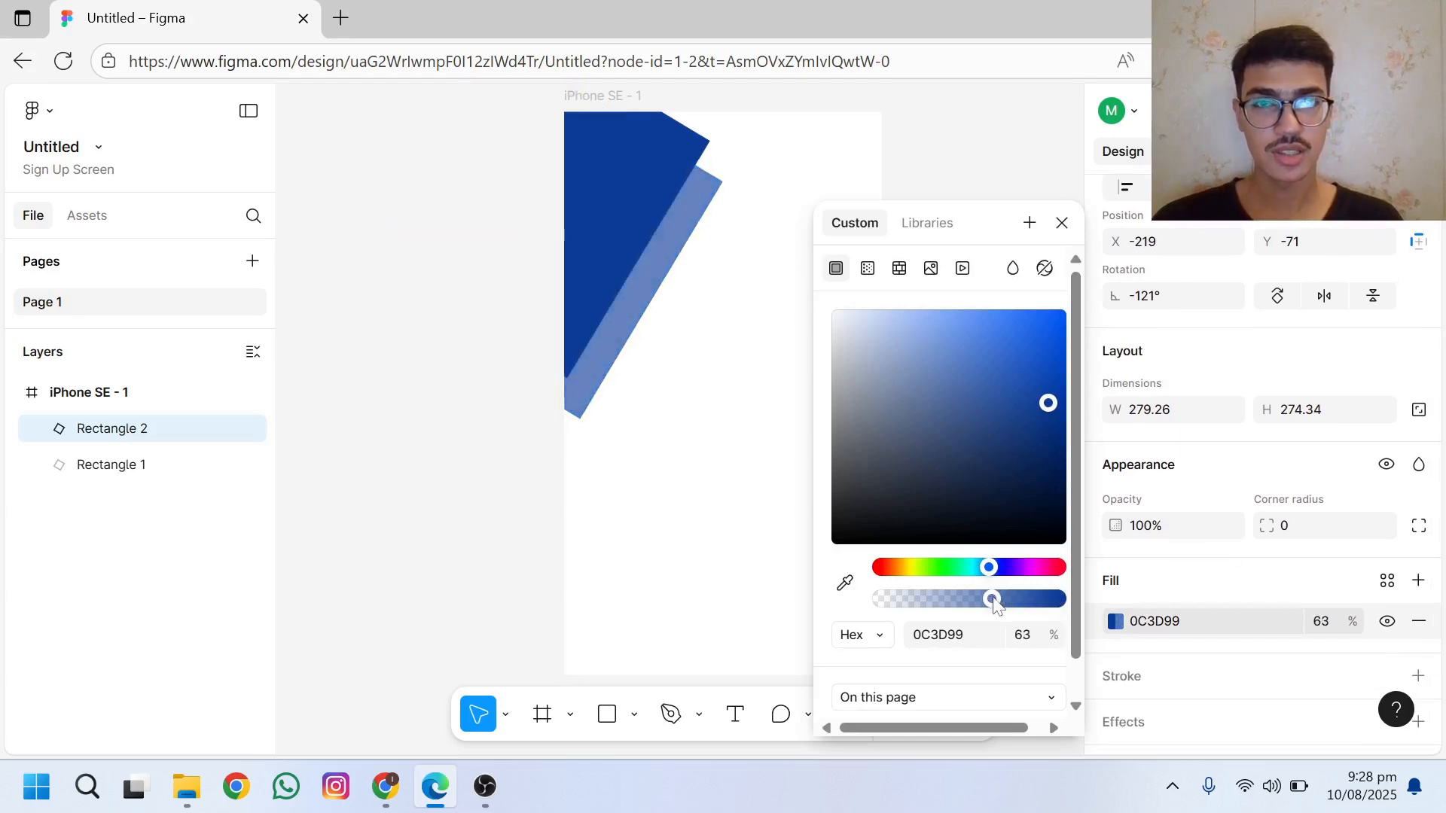
click(693, 314)
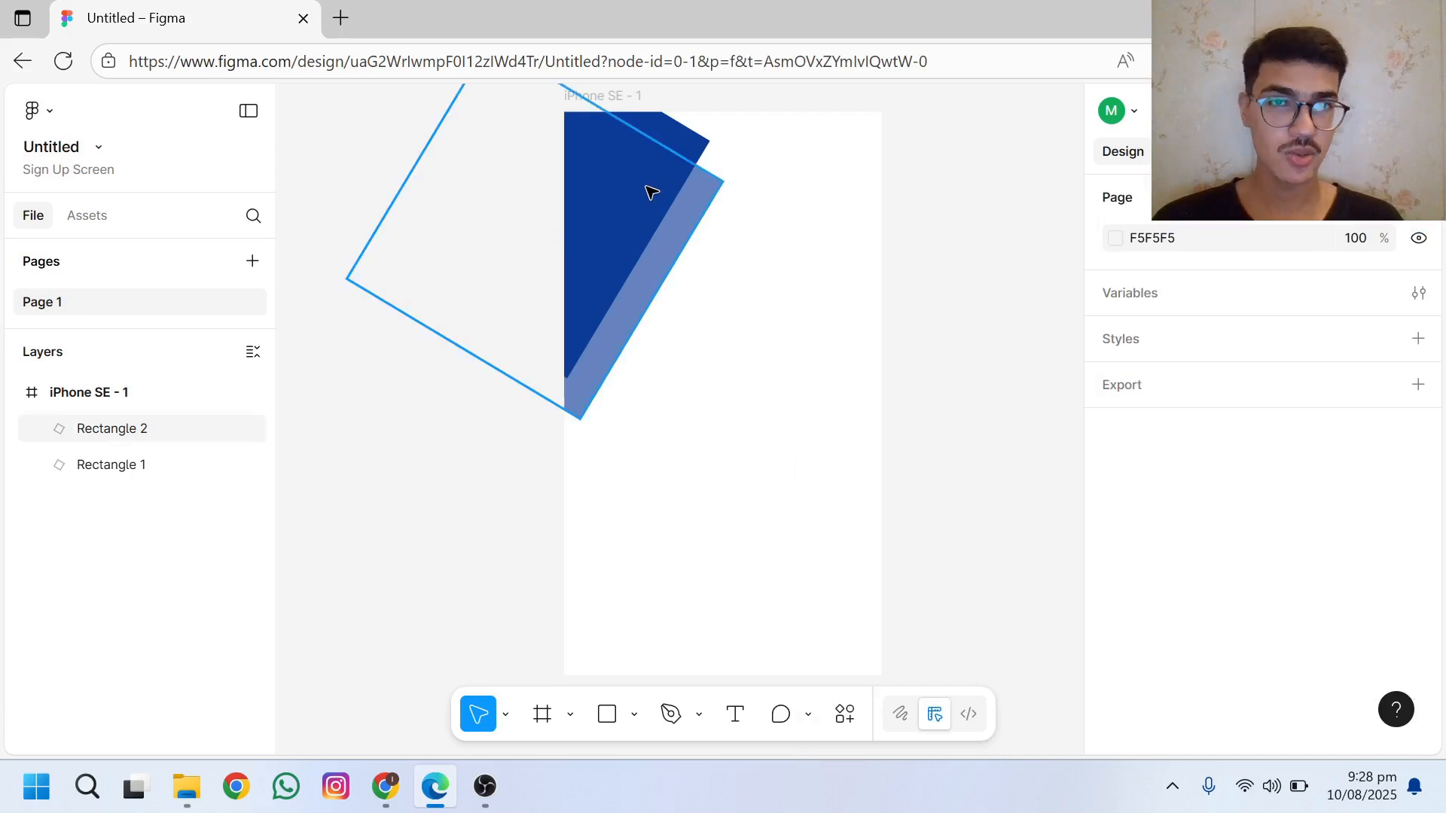
Step: Move the translucent rectangle to about X -180, Y -48 and the solid blue one to about X -219, Y -38
drag(682, 220, 728, 244)
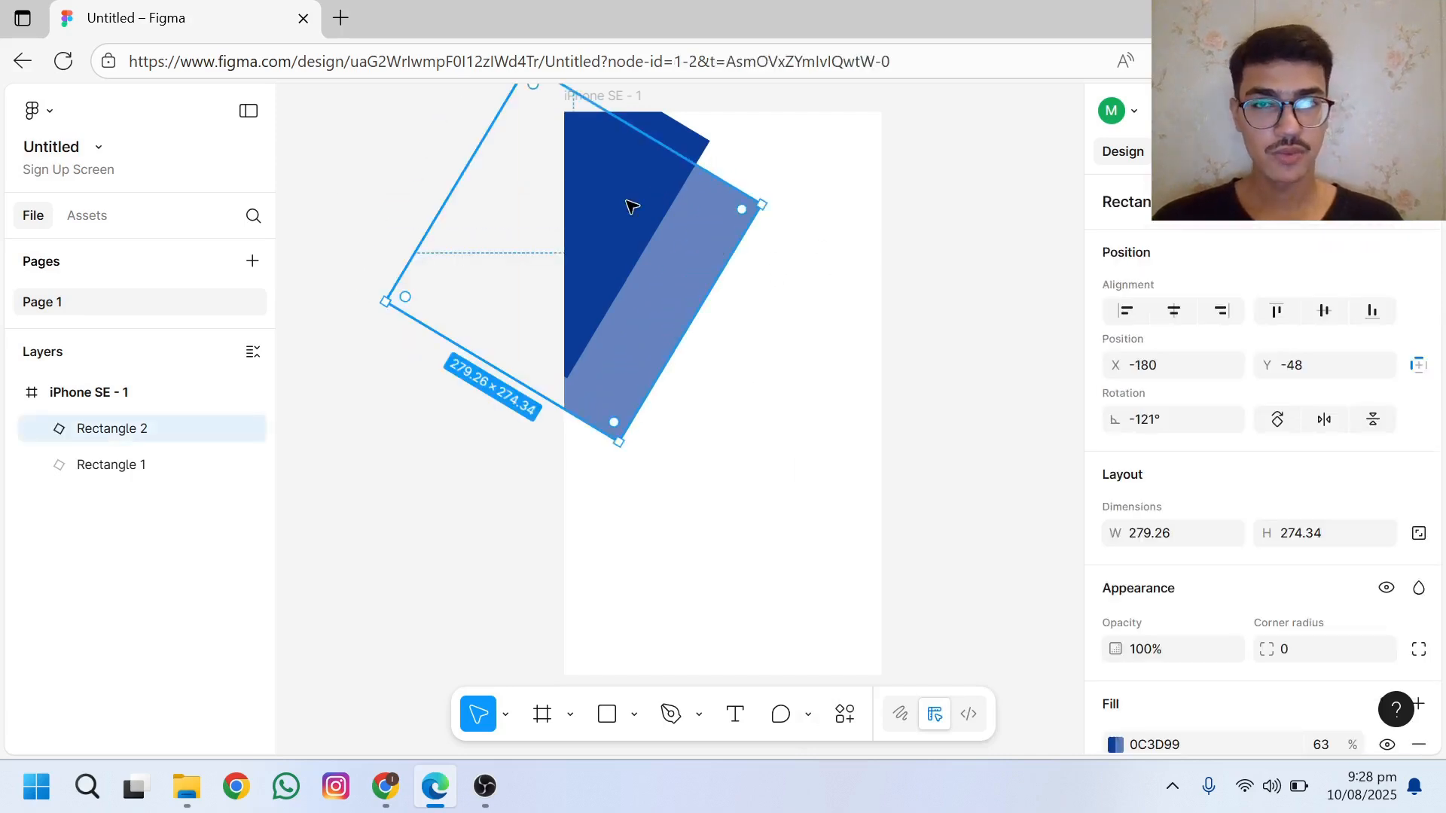
click(675, 139)
drag(684, 151, 686, 224)
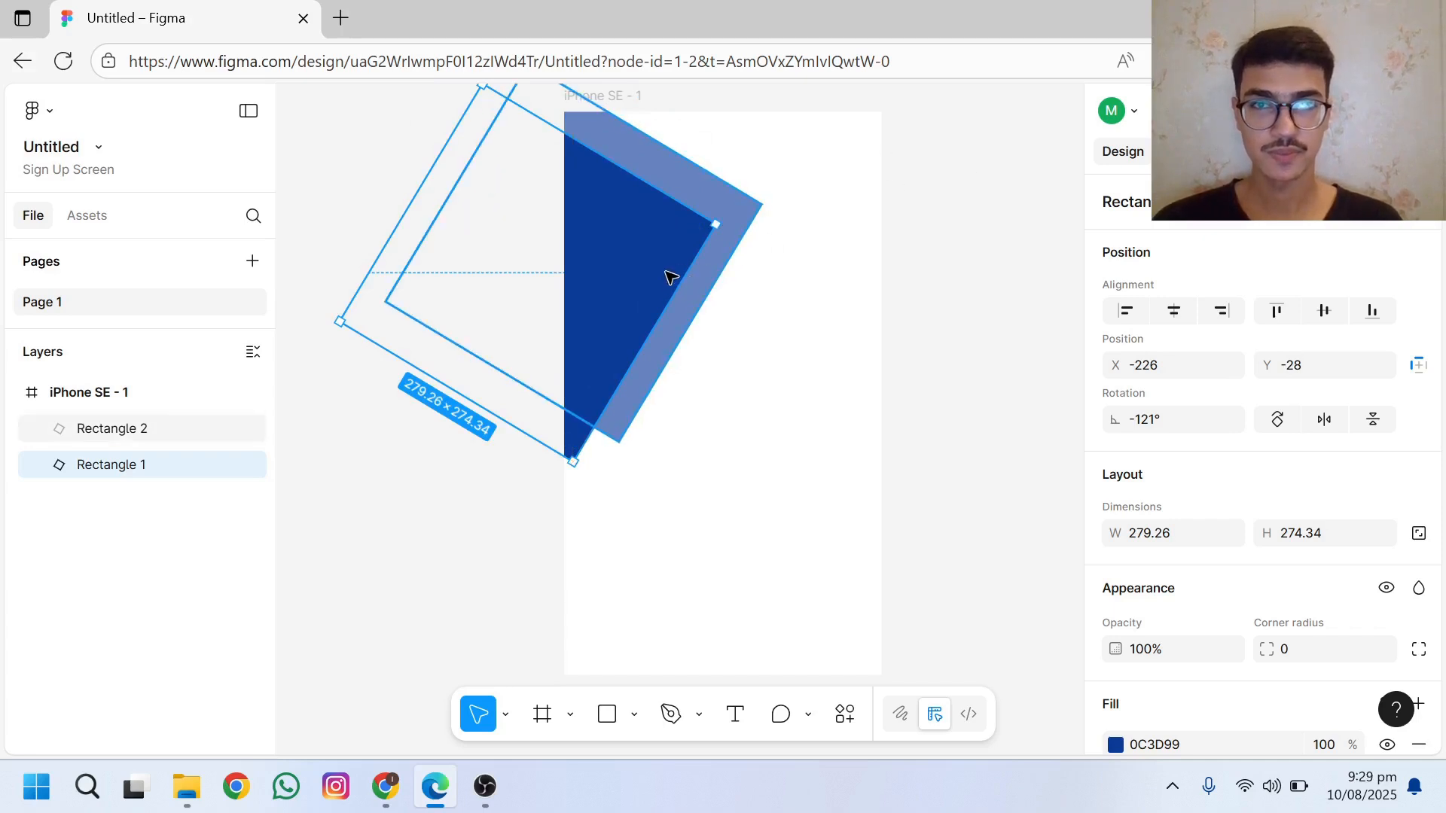
drag(668, 278, 663, 331)
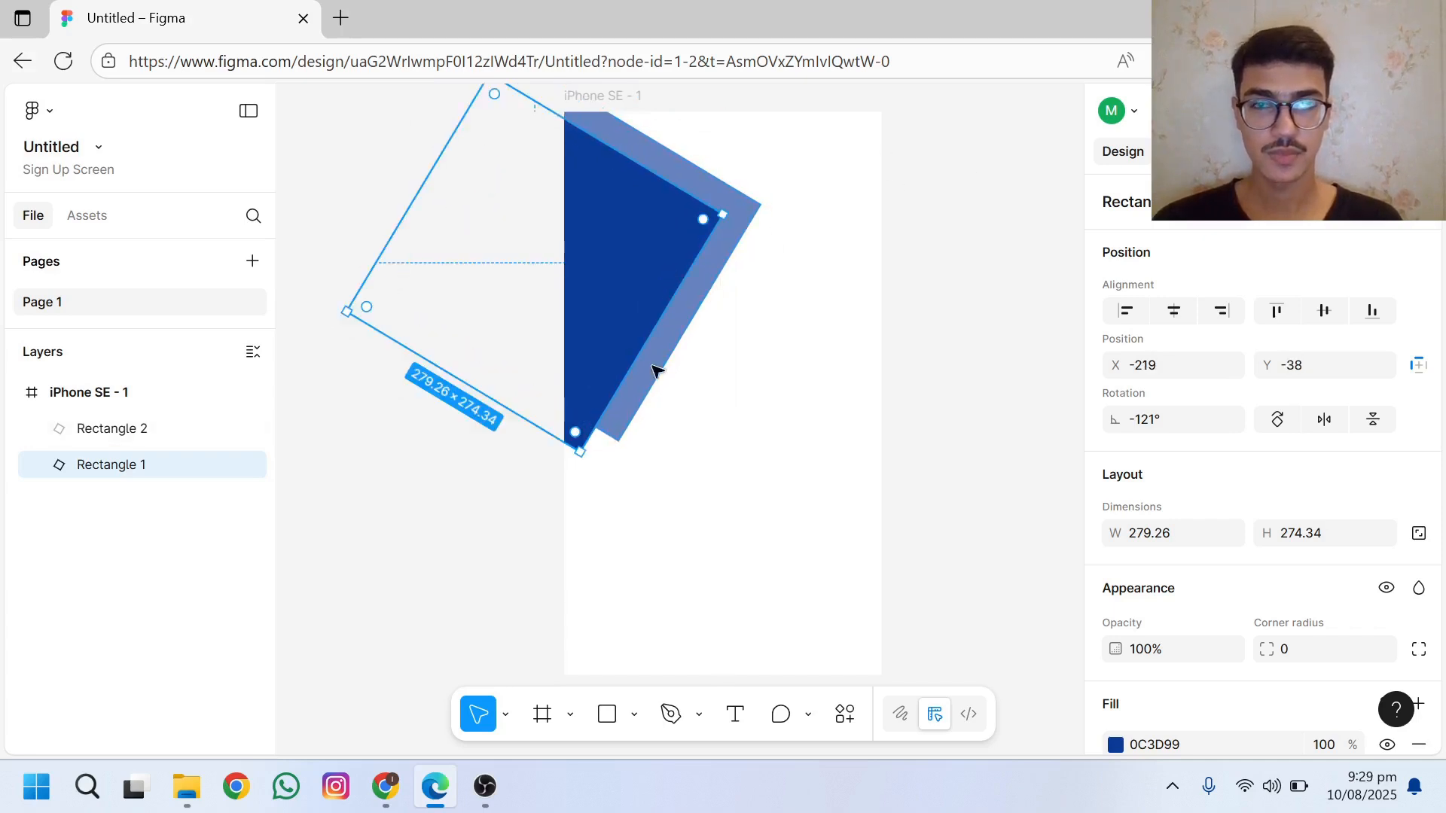
Step: Lengthen the translucent rectangle to a width of about 387 and move it to about X -265, Y -64
click(636, 407)
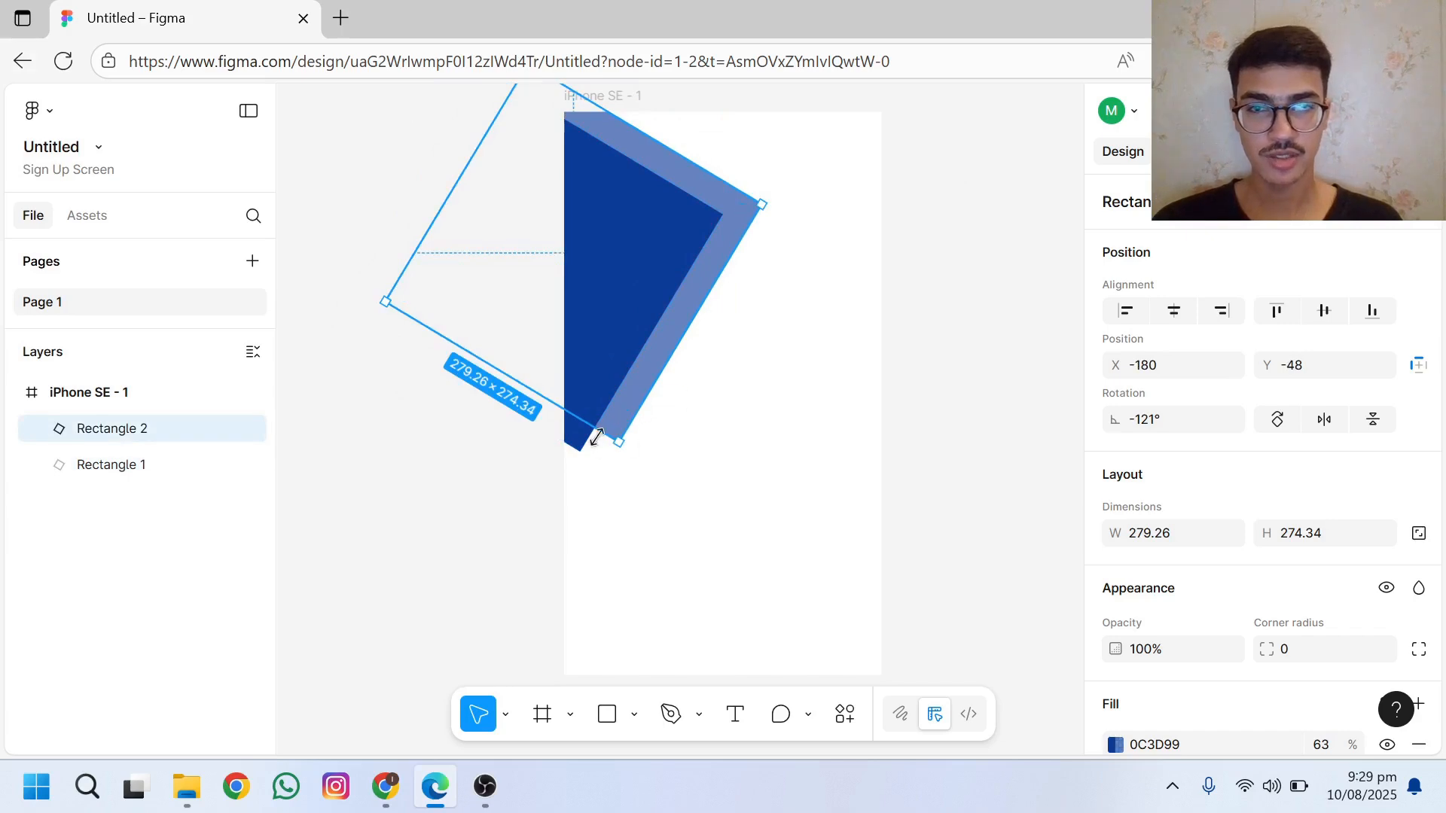
drag(597, 437, 519, 507)
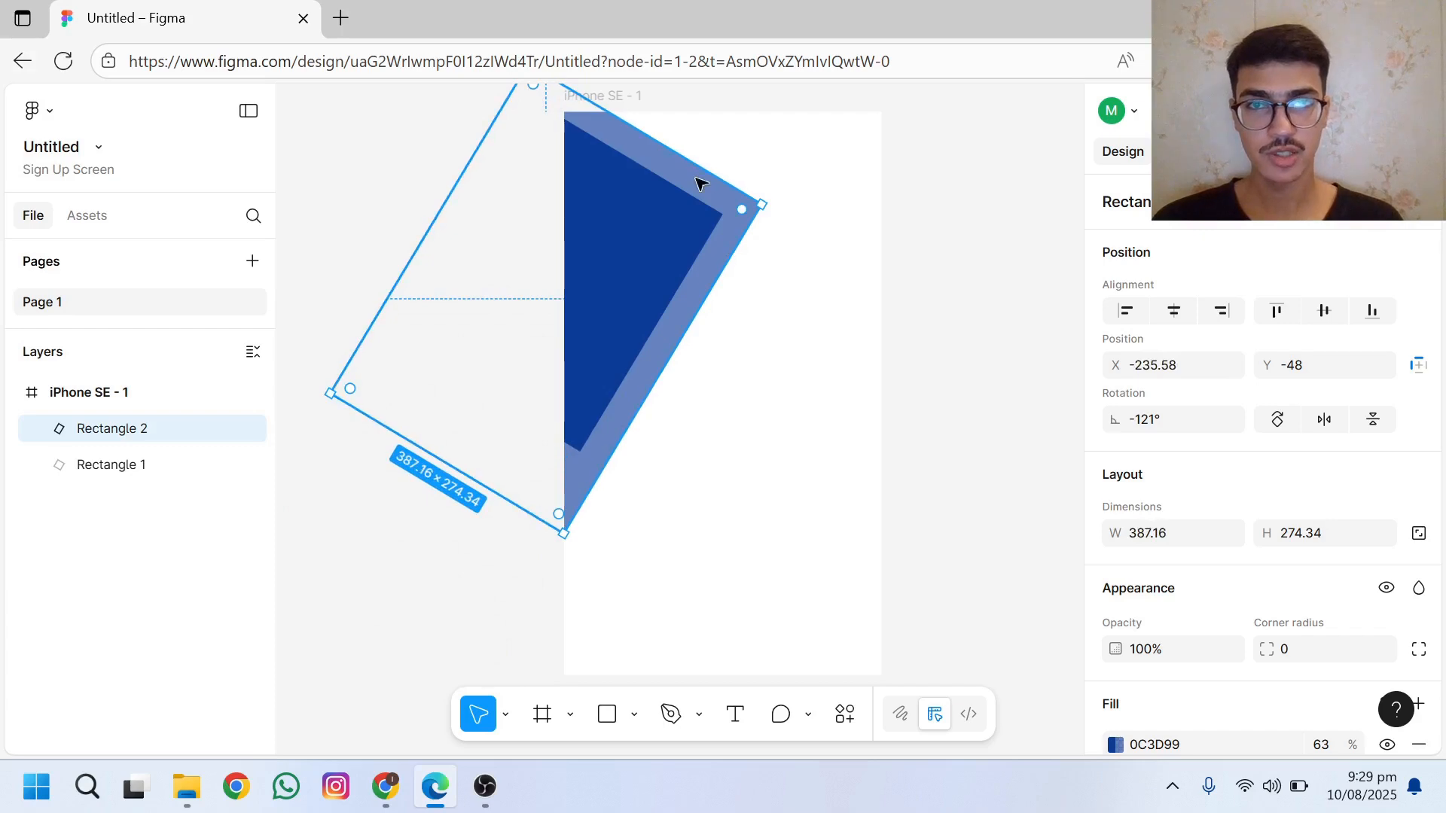
drag(700, 183, 673, 169)
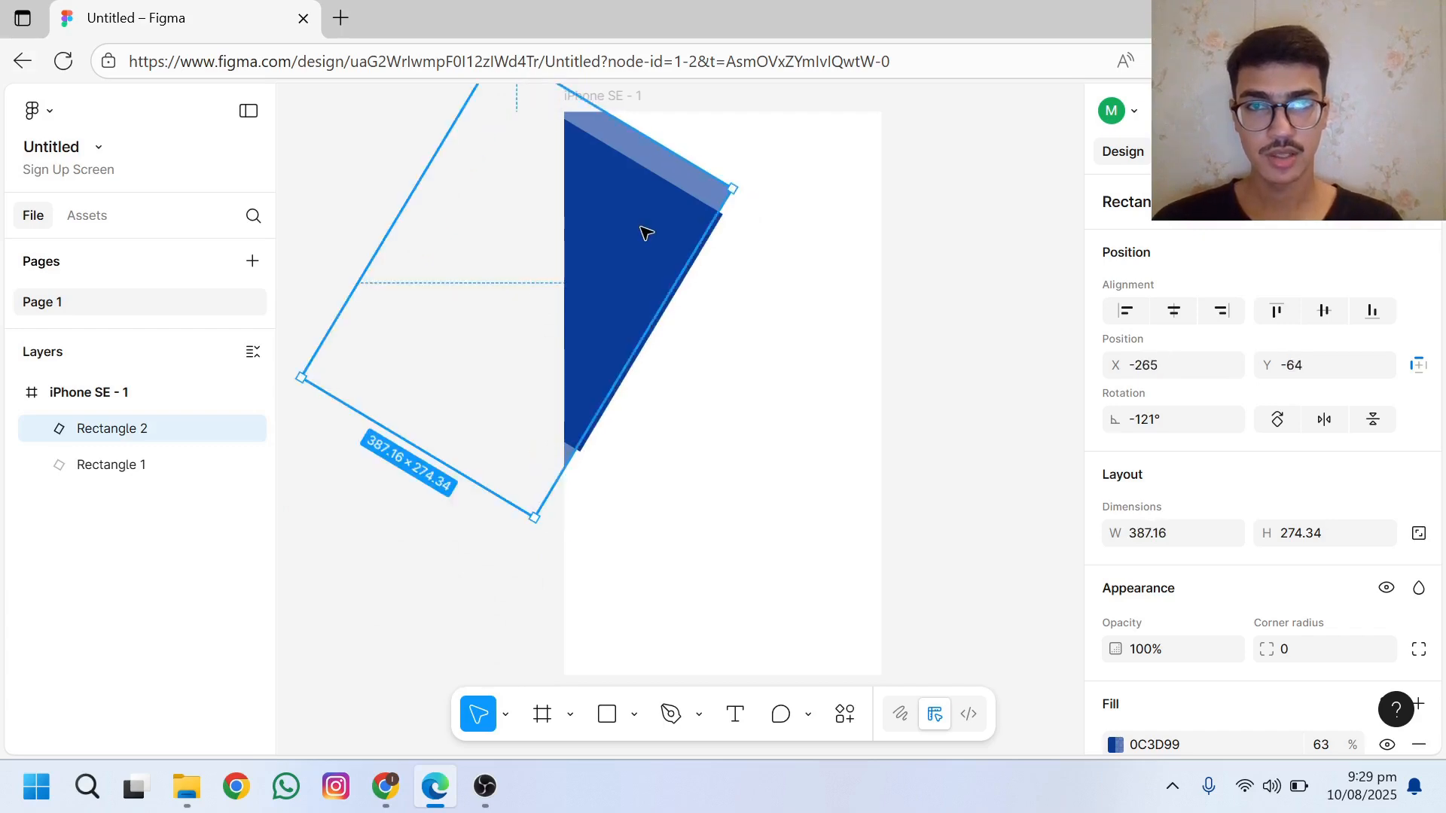
Step: Shift the translucent rectangle further up and left, and move the solid blue rectangle to about X -277, Y -69
double_click(597, 258)
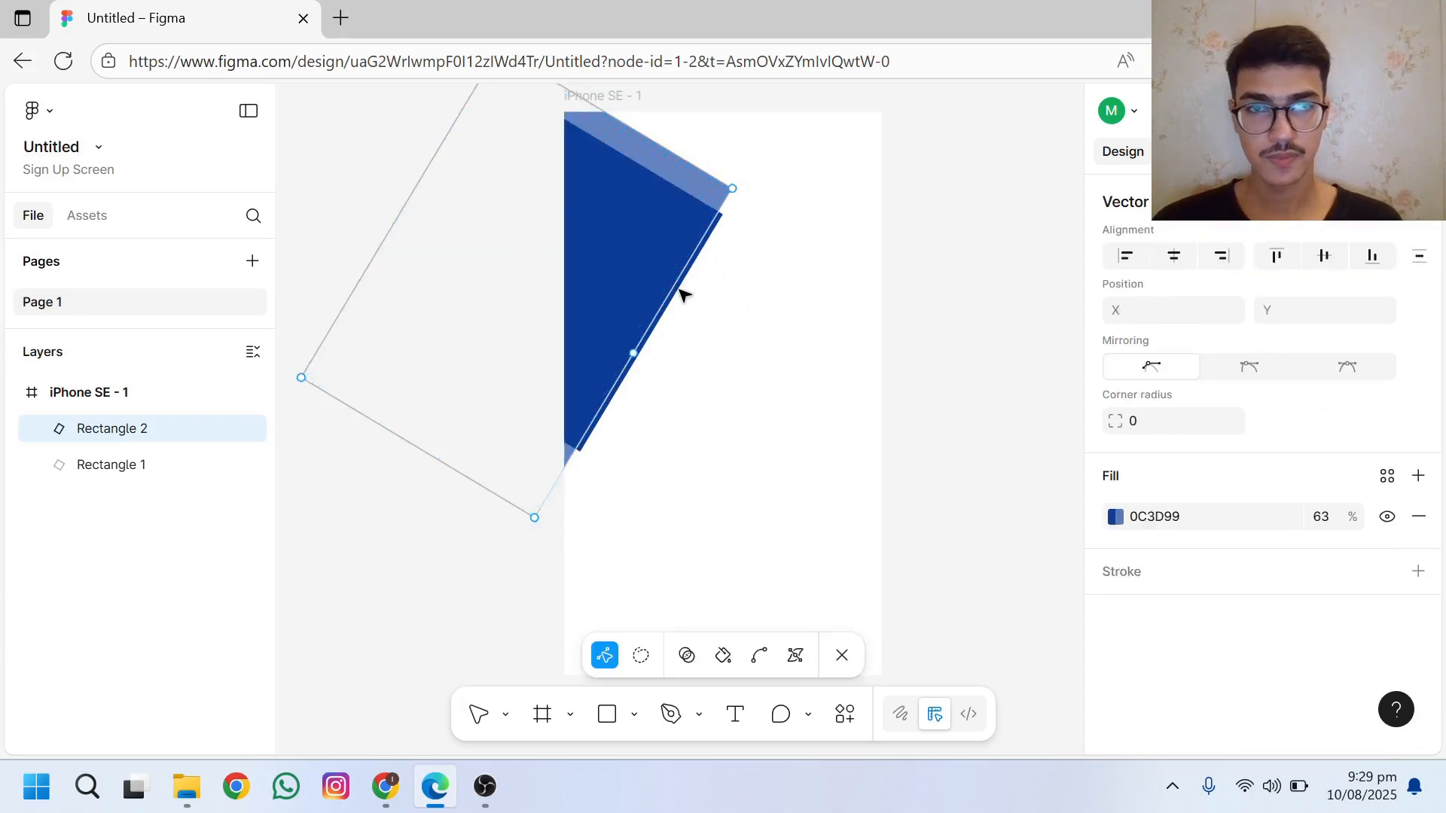
drag(662, 274, 633, 258)
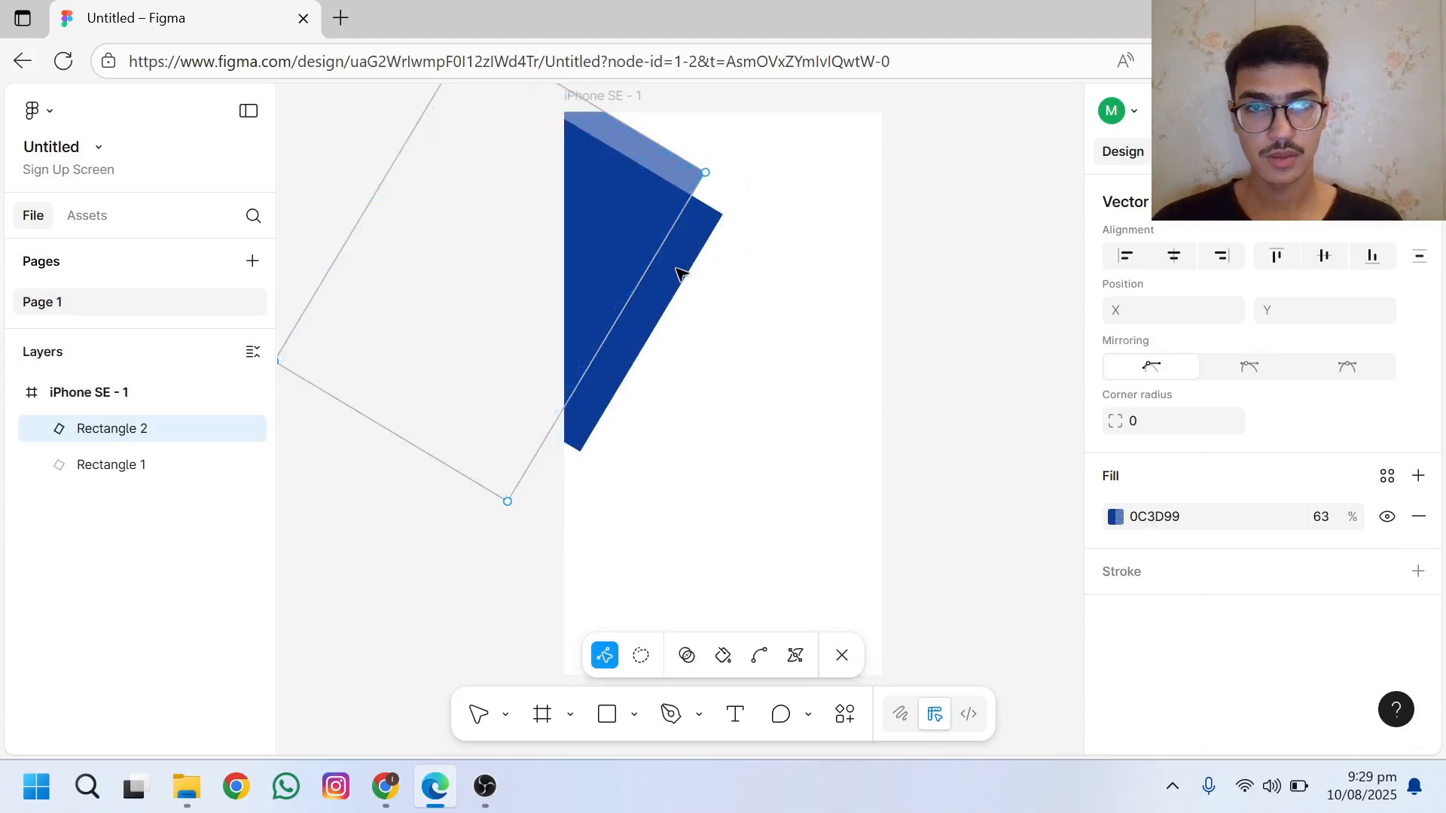
key(Escape)
drag(686, 274, 628, 246)
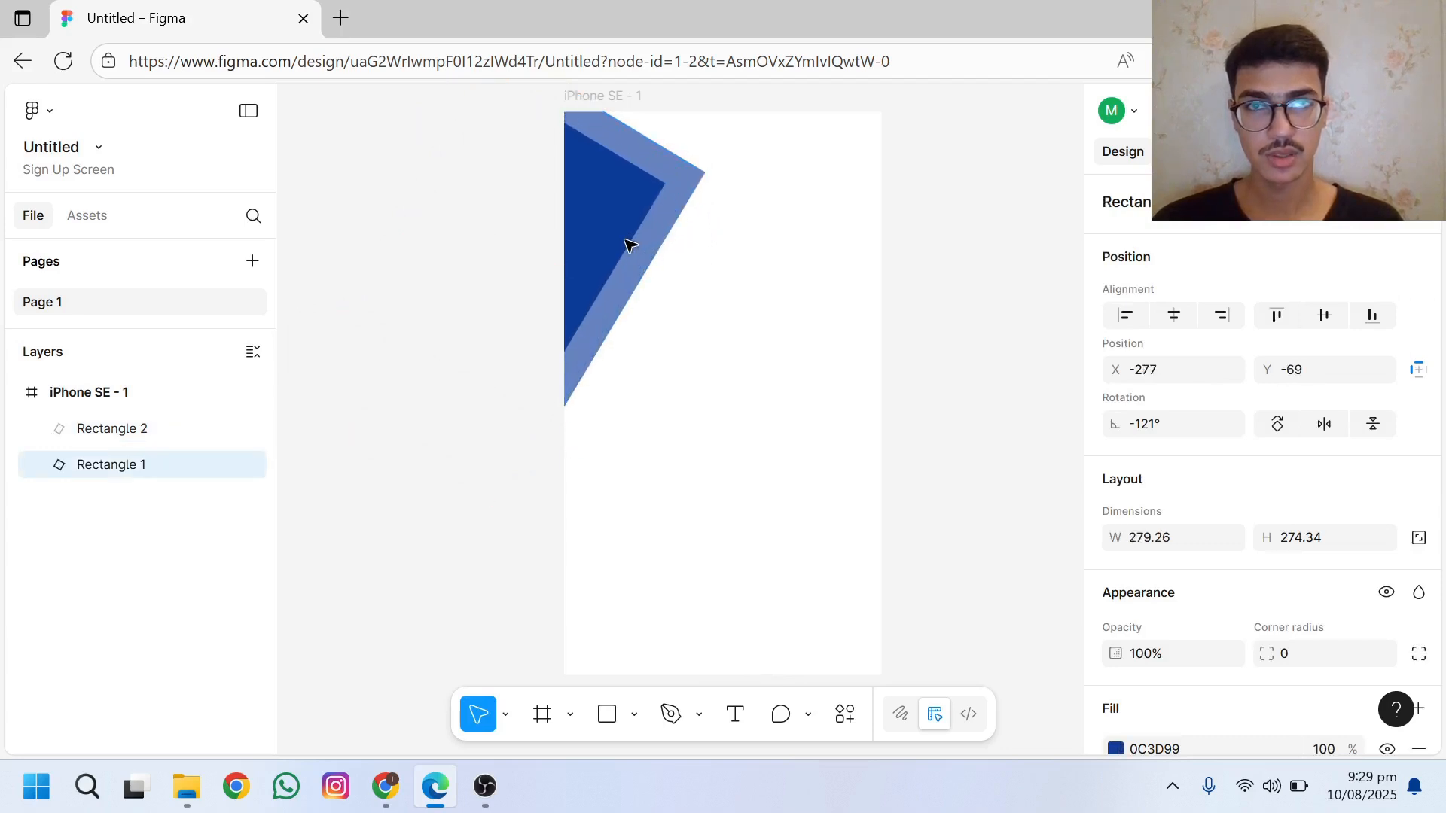
Step: Reposition the translucent rectangle to about X -285, Y -79 so it borders the solid blue shape
click(688, 205)
drag(687, 205, 712, 228)
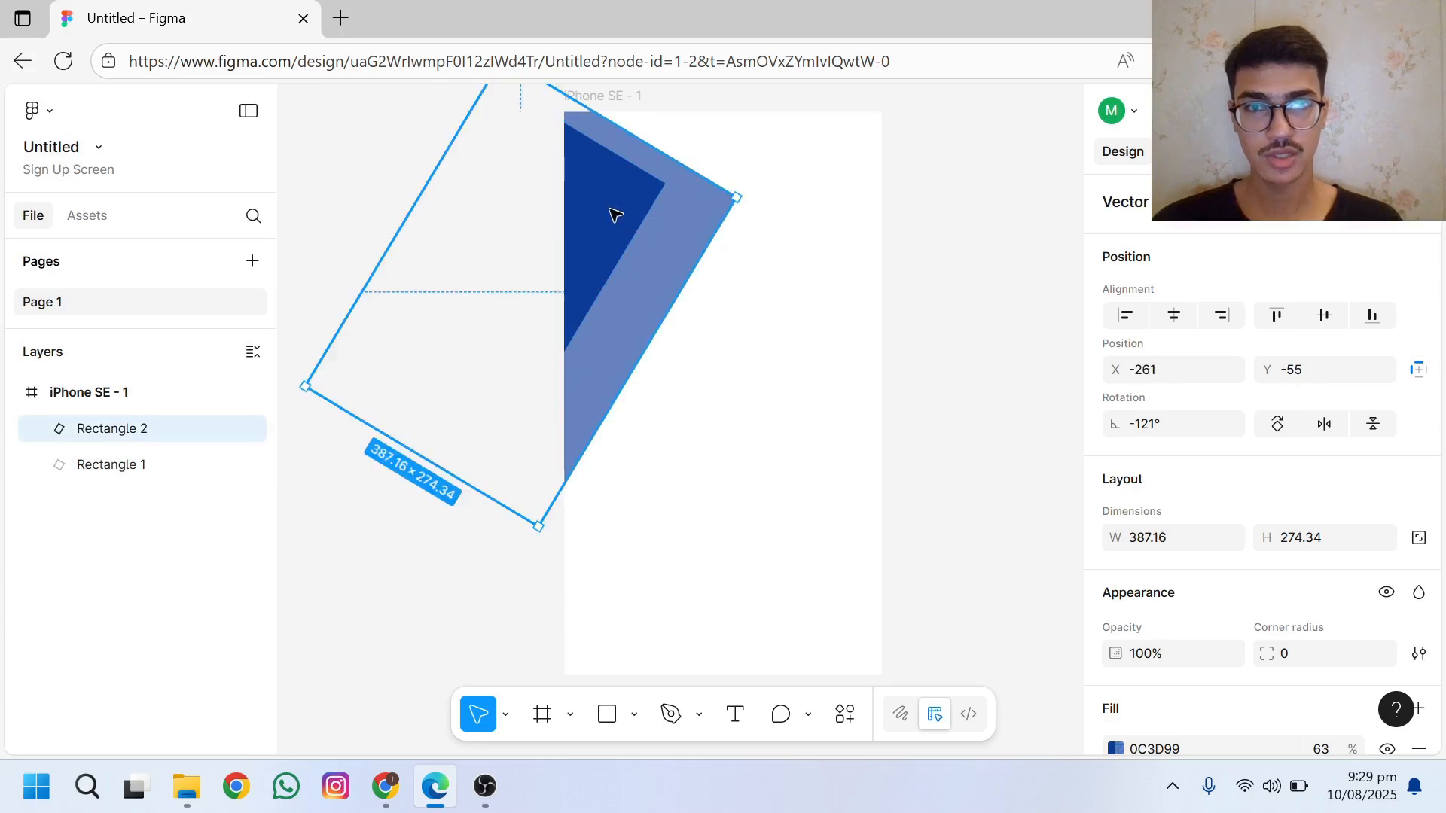
click(829, 229)
double_click(620, 213)
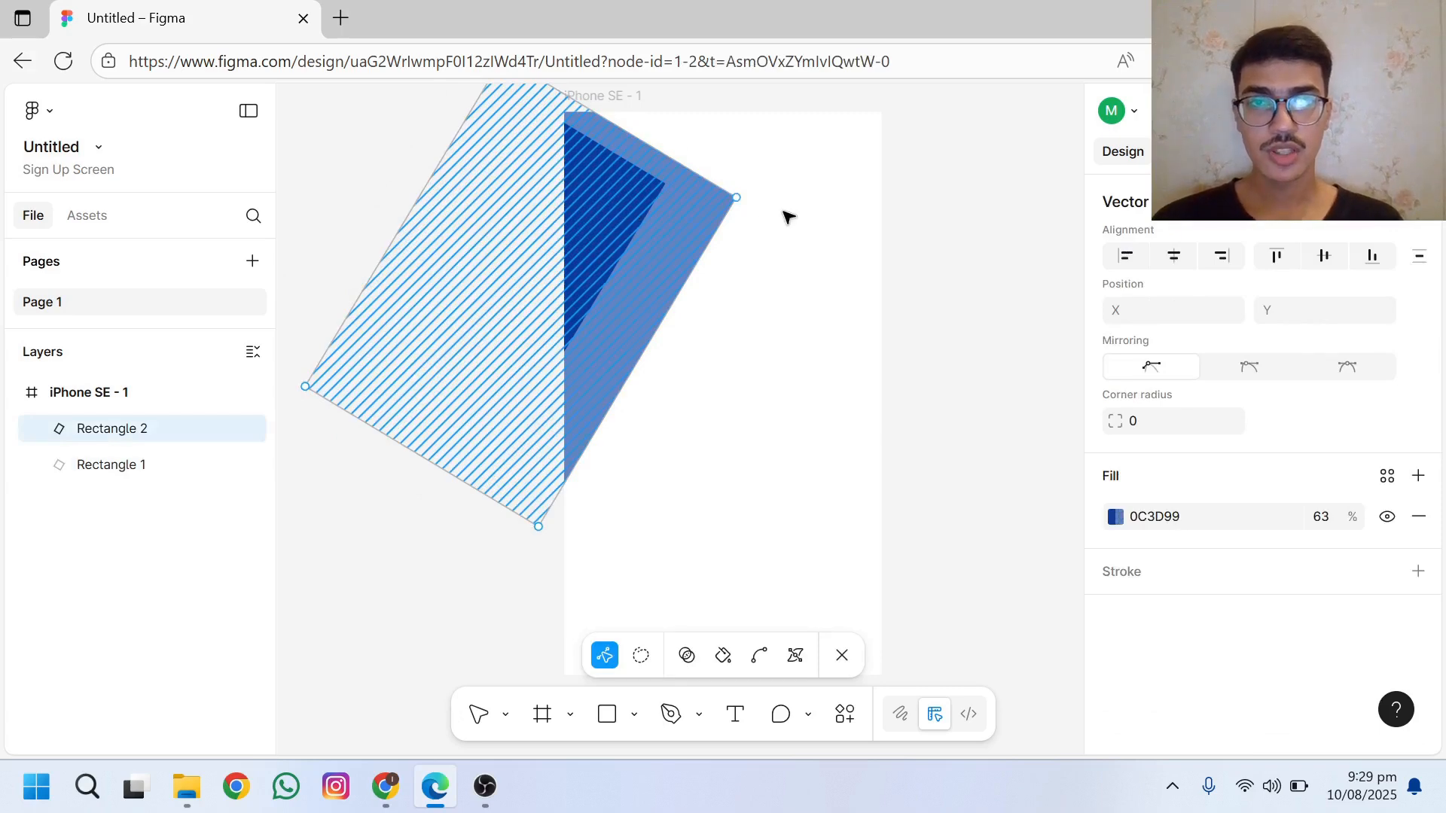
drag(689, 237, 665, 214)
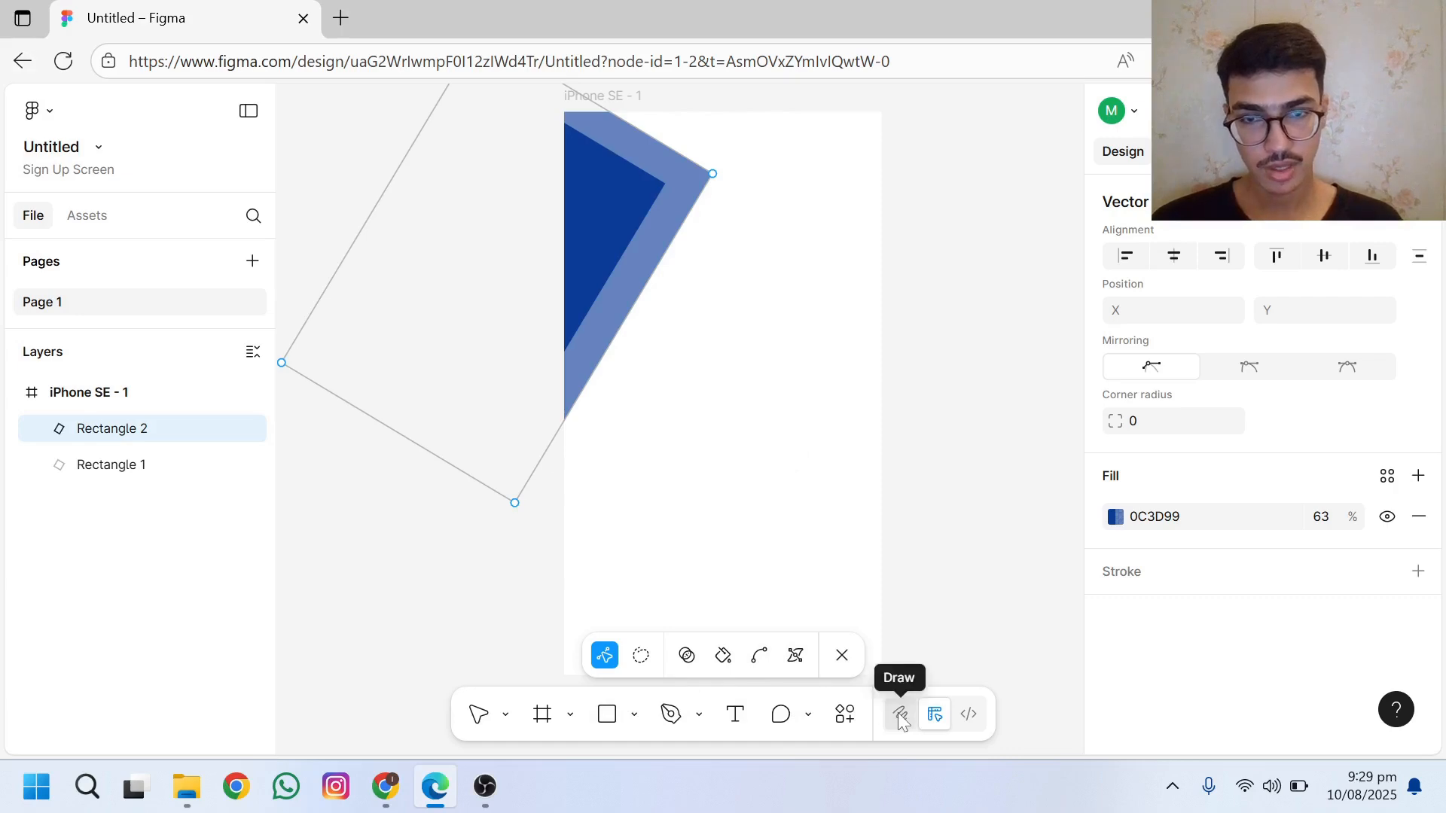
Step: Draw a line about 209 long below the blue shapes and set its rotation to 0°
click(636, 716)
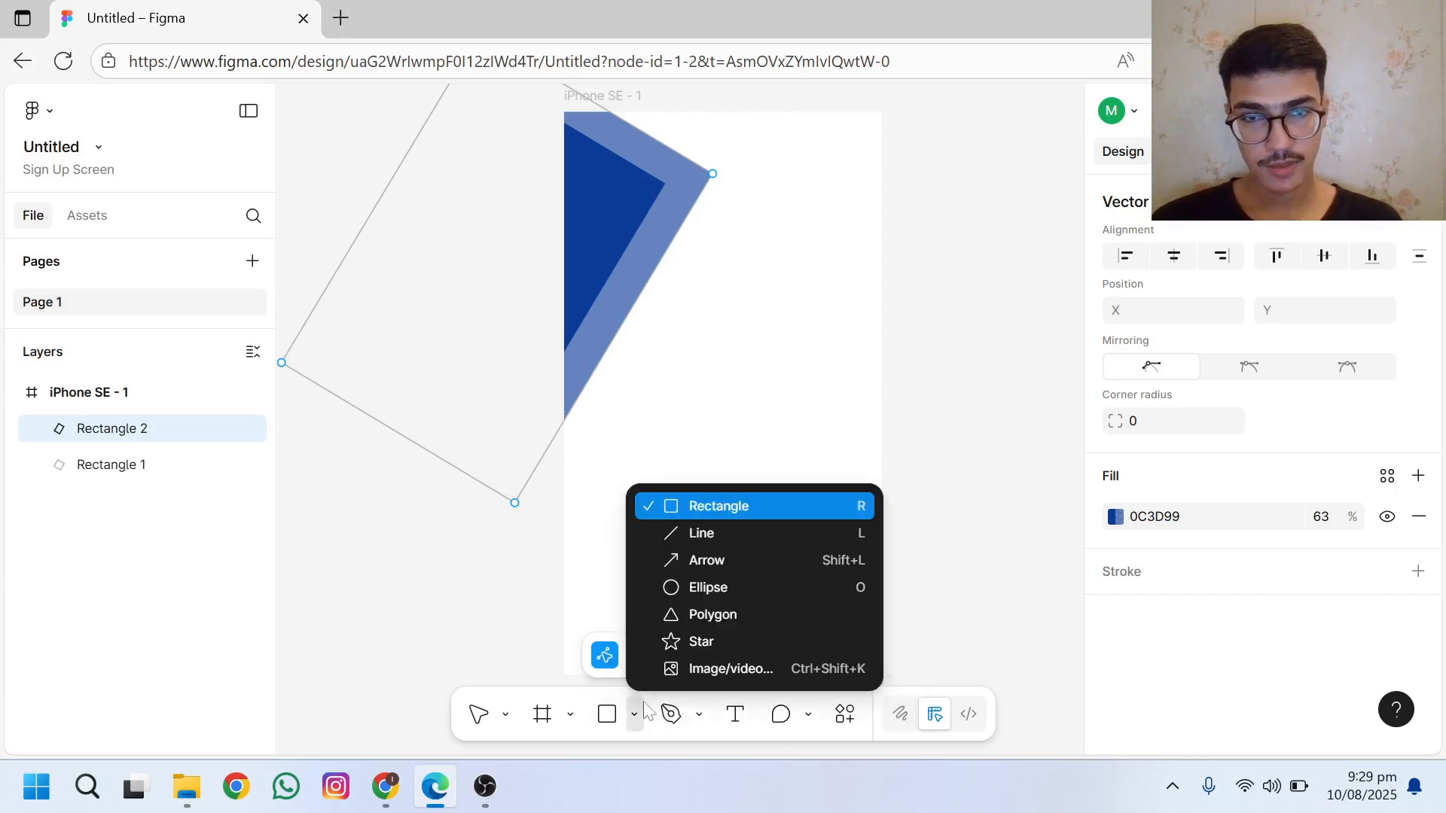
click(720, 545)
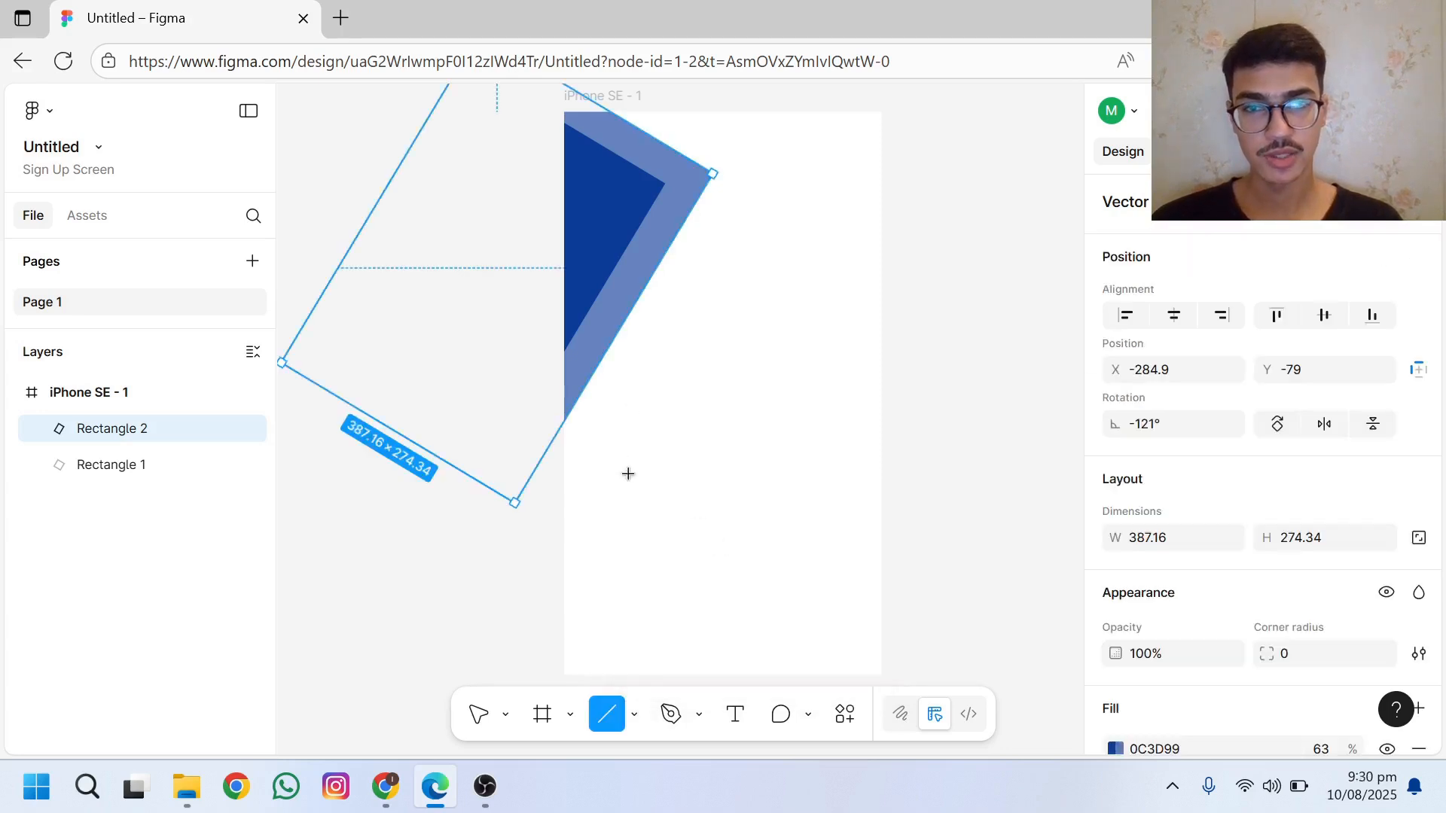
drag(629, 476, 836, 478)
click(1177, 429)
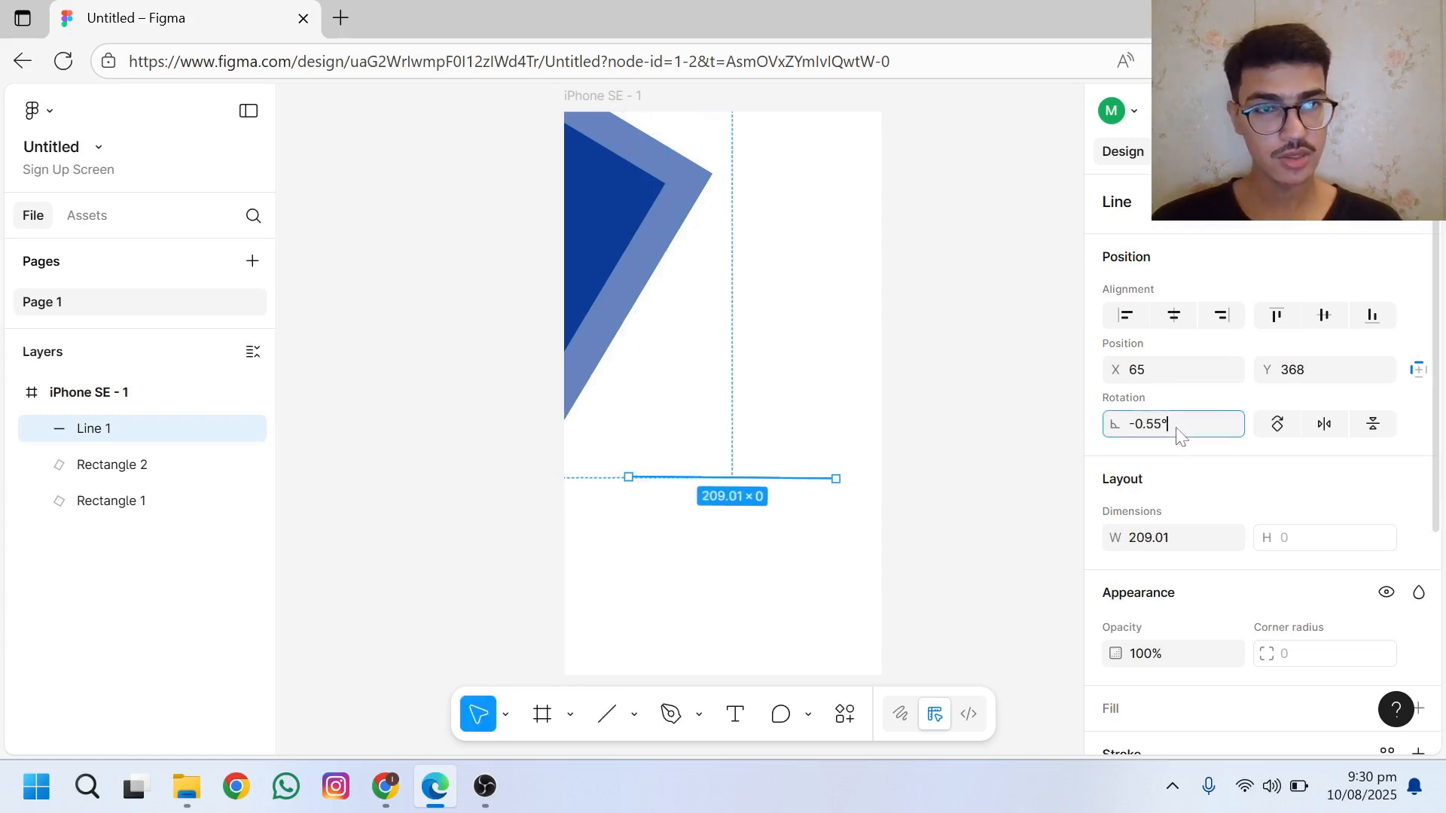
text(0)
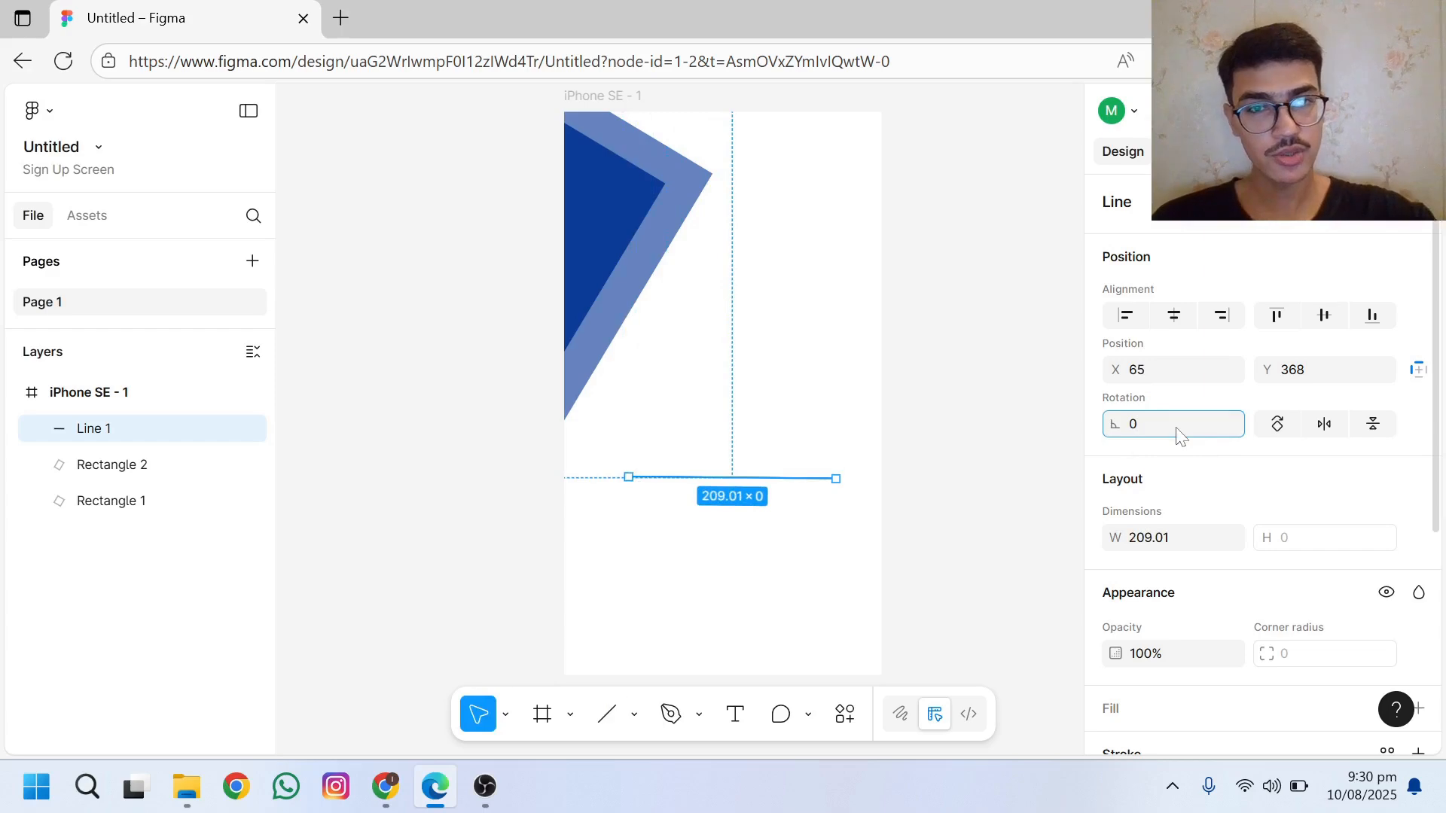
key(Return)
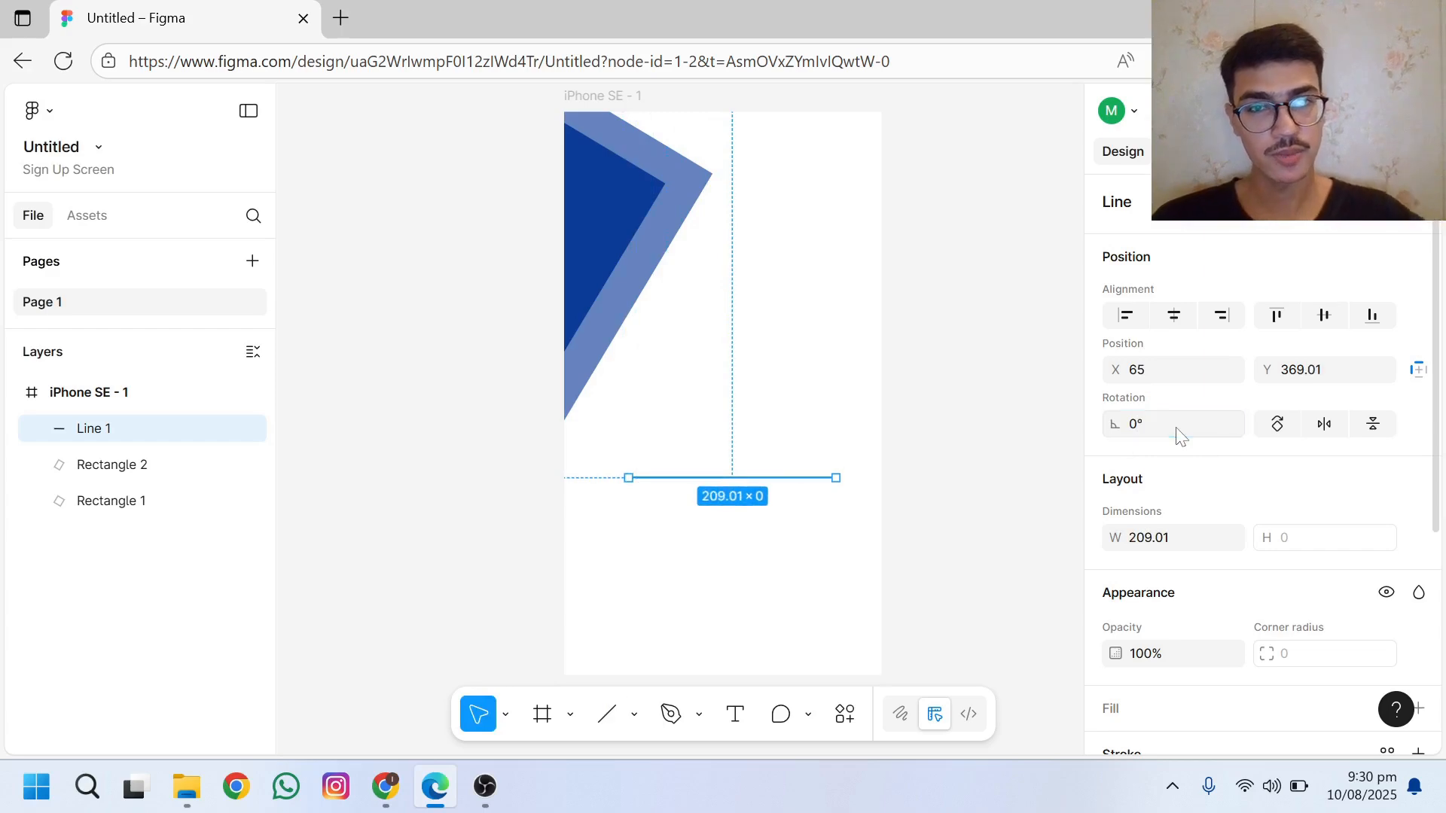
click(862, 397)
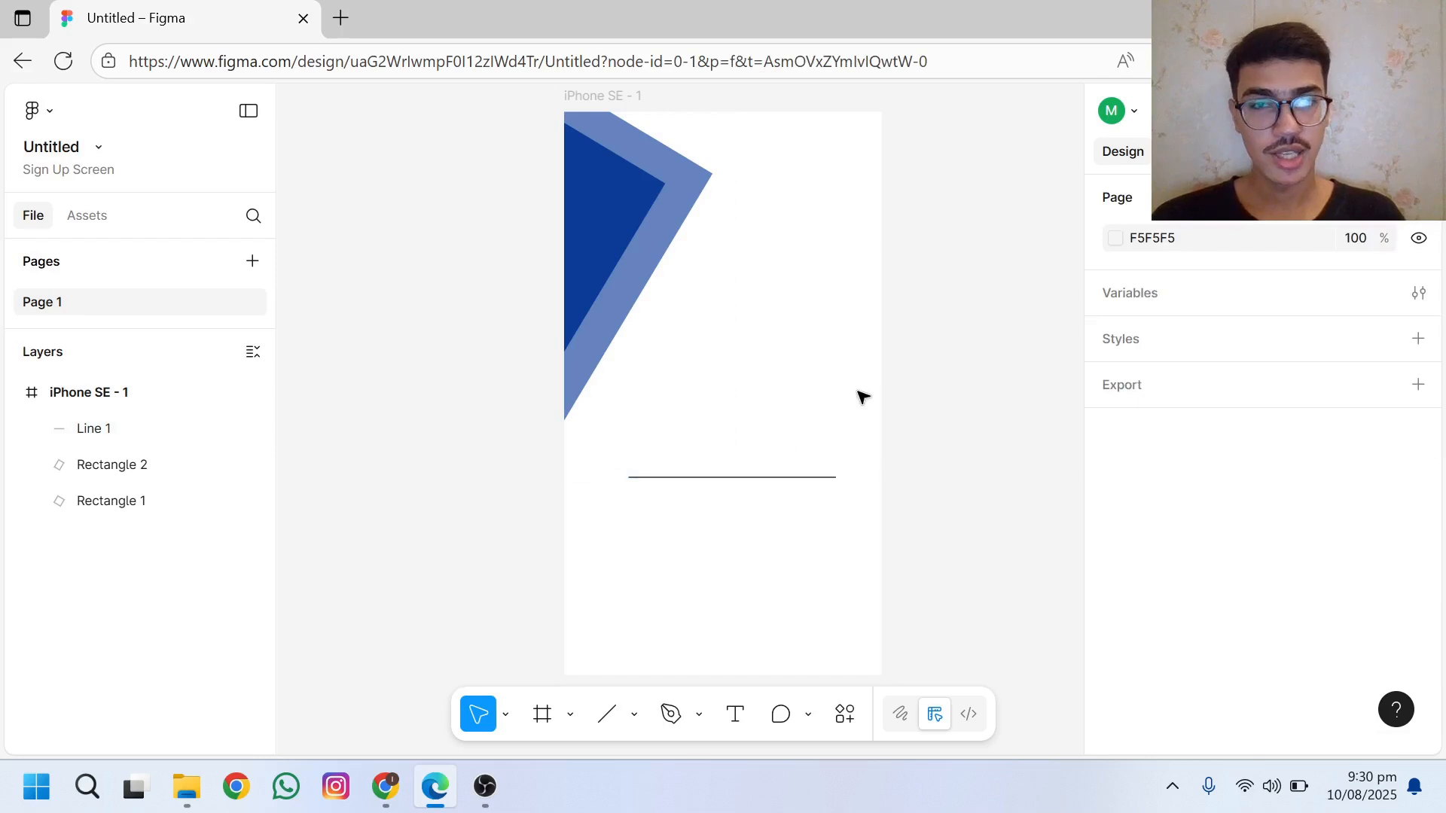
Step: Centre the line horizontally in the iPhone SE frame at about X 55, Y 369
click(744, 478)
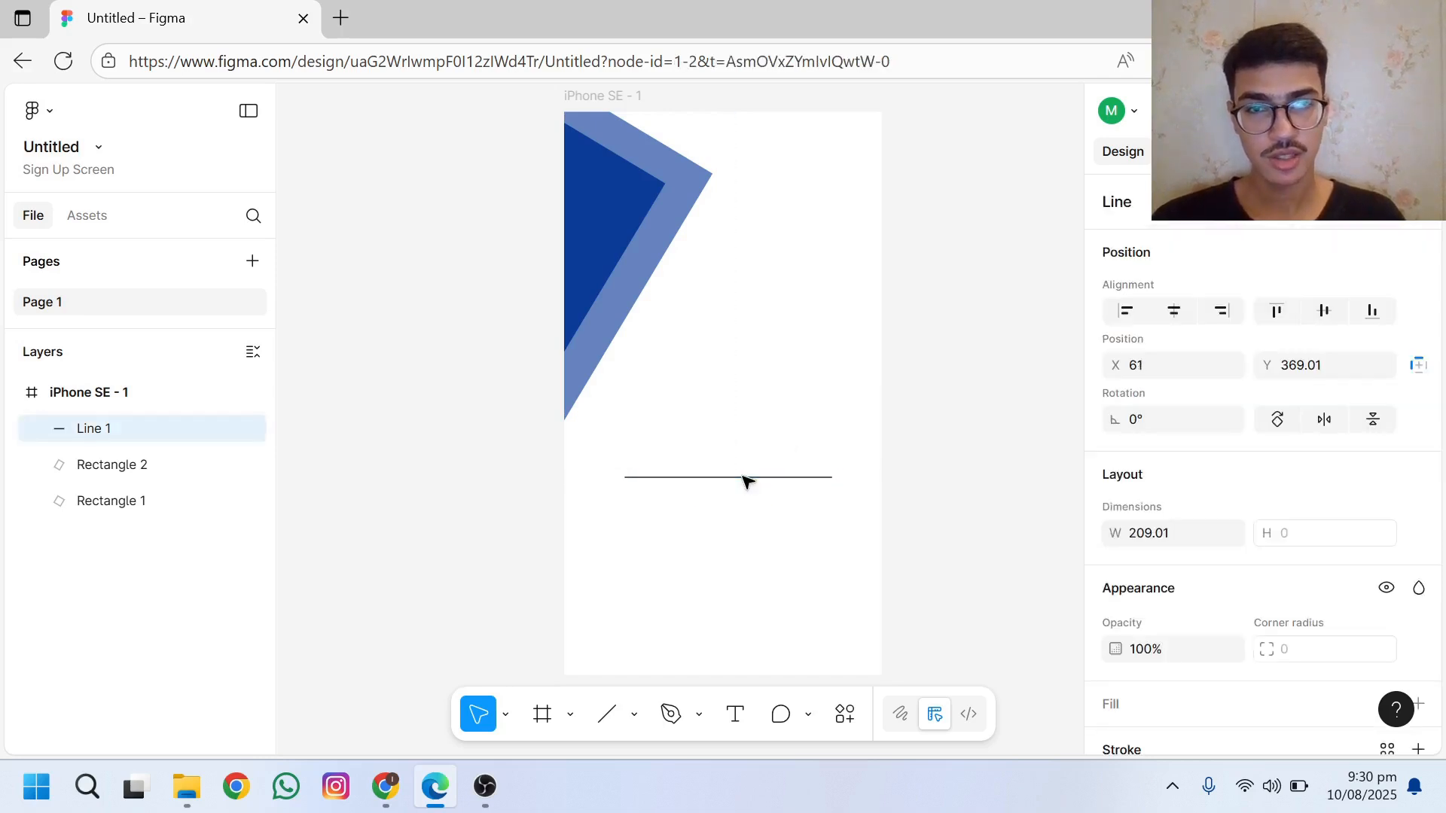
click(744, 479)
drag(743, 480, 734, 481)
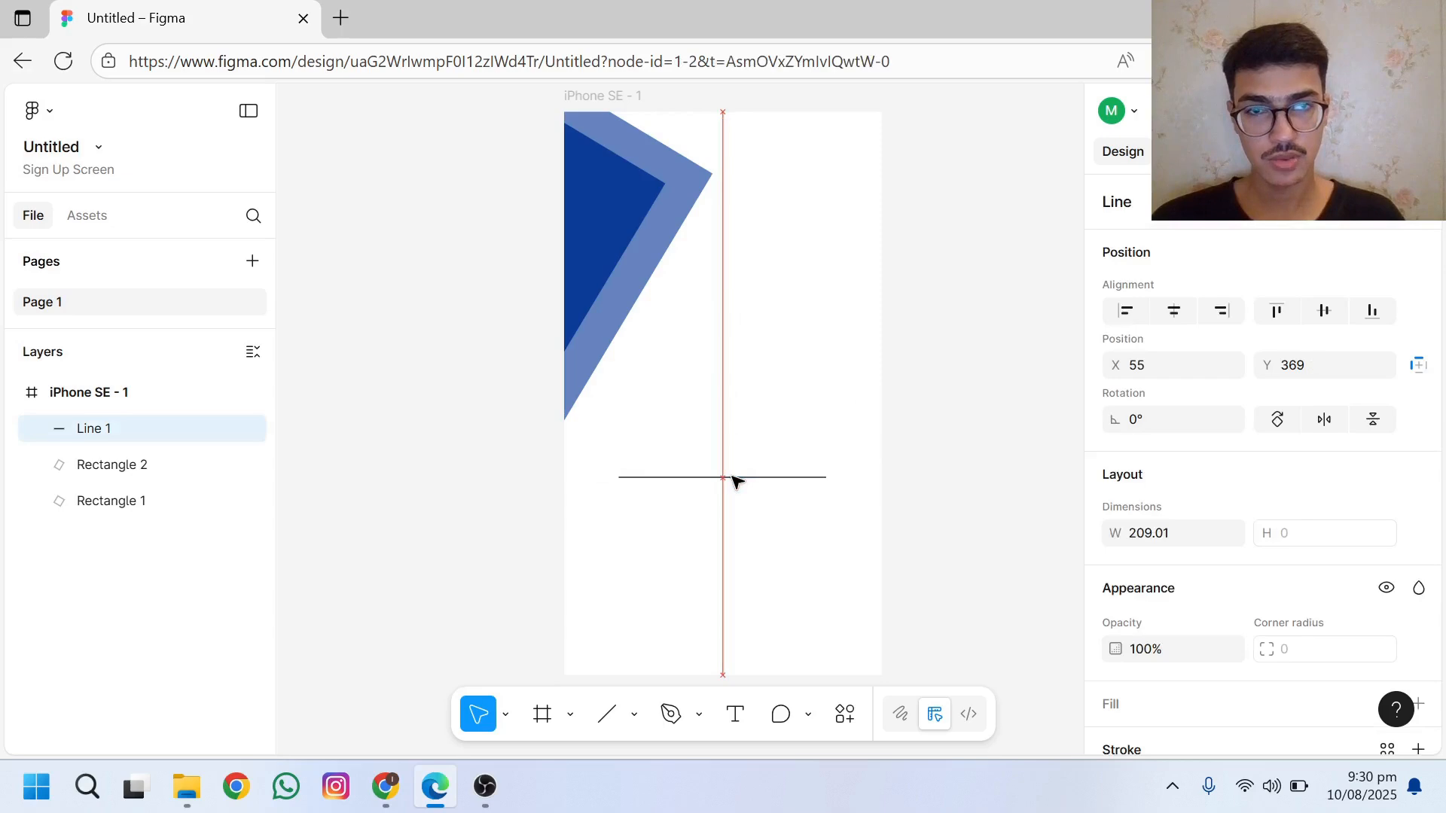
click(953, 411)
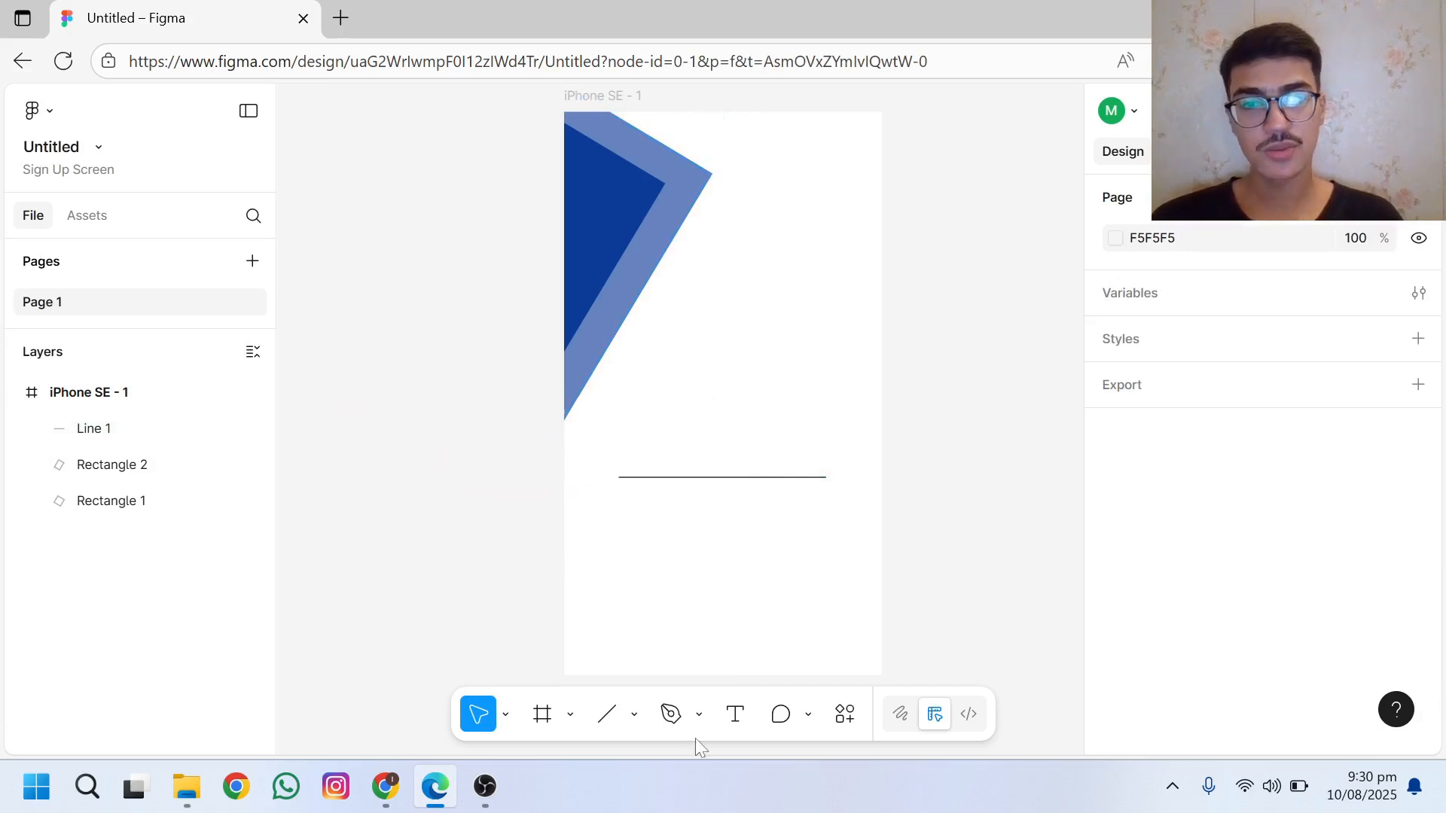
Step: Add a "Sign Up" text above the line at about X 129, Y 280
click(734, 716)
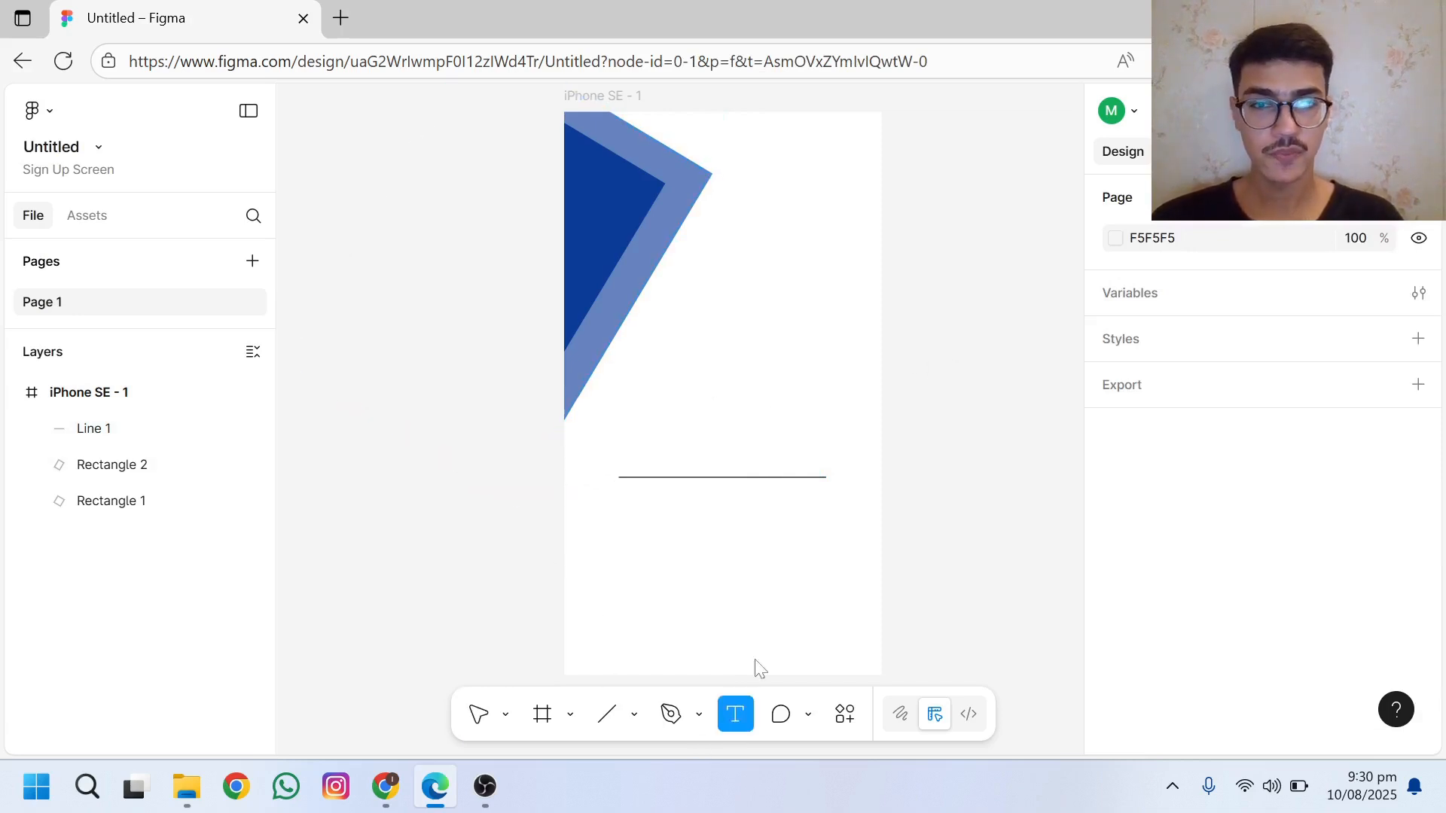
click(690, 389)
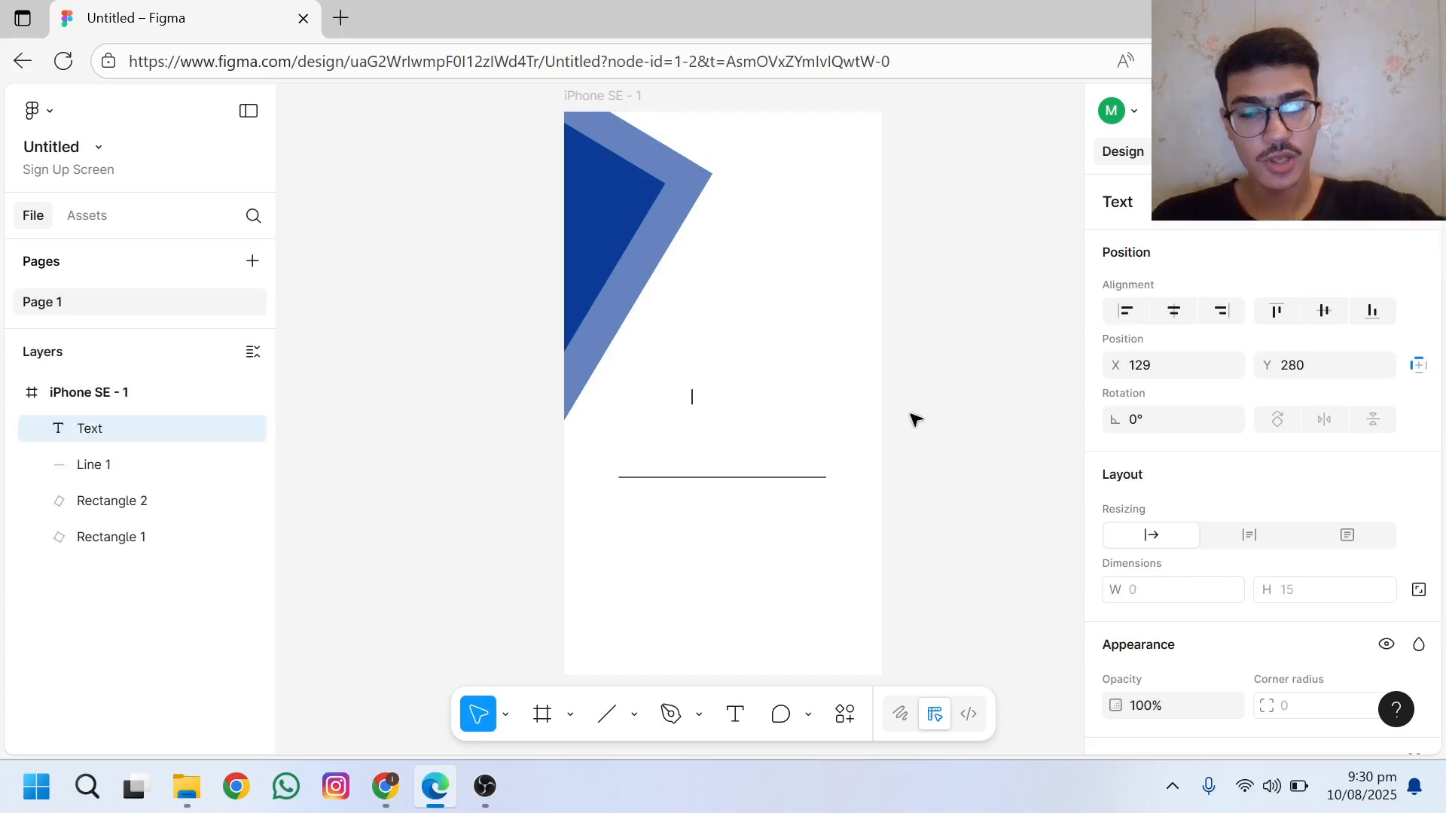
text(Sign)
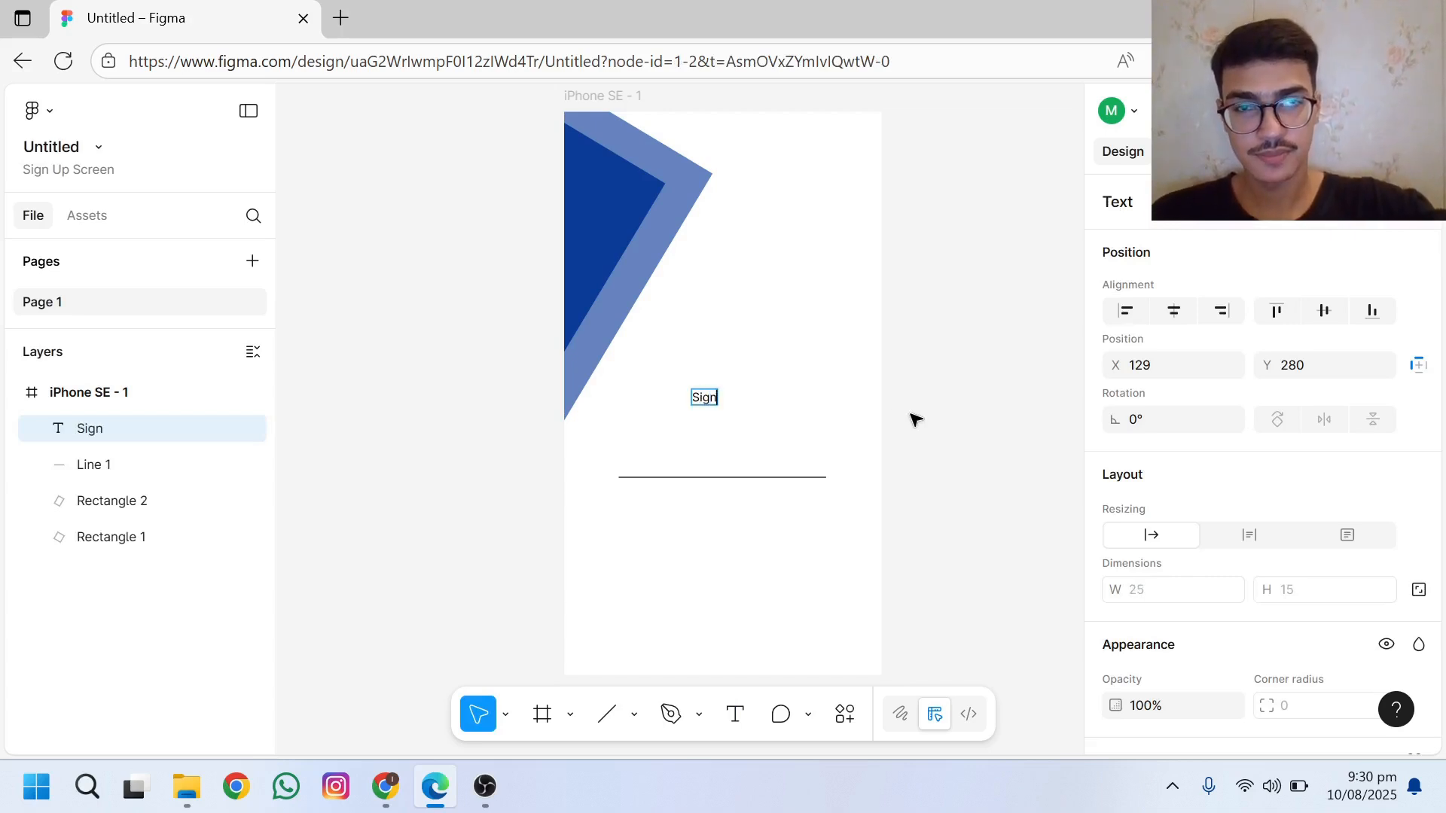
text( Up)
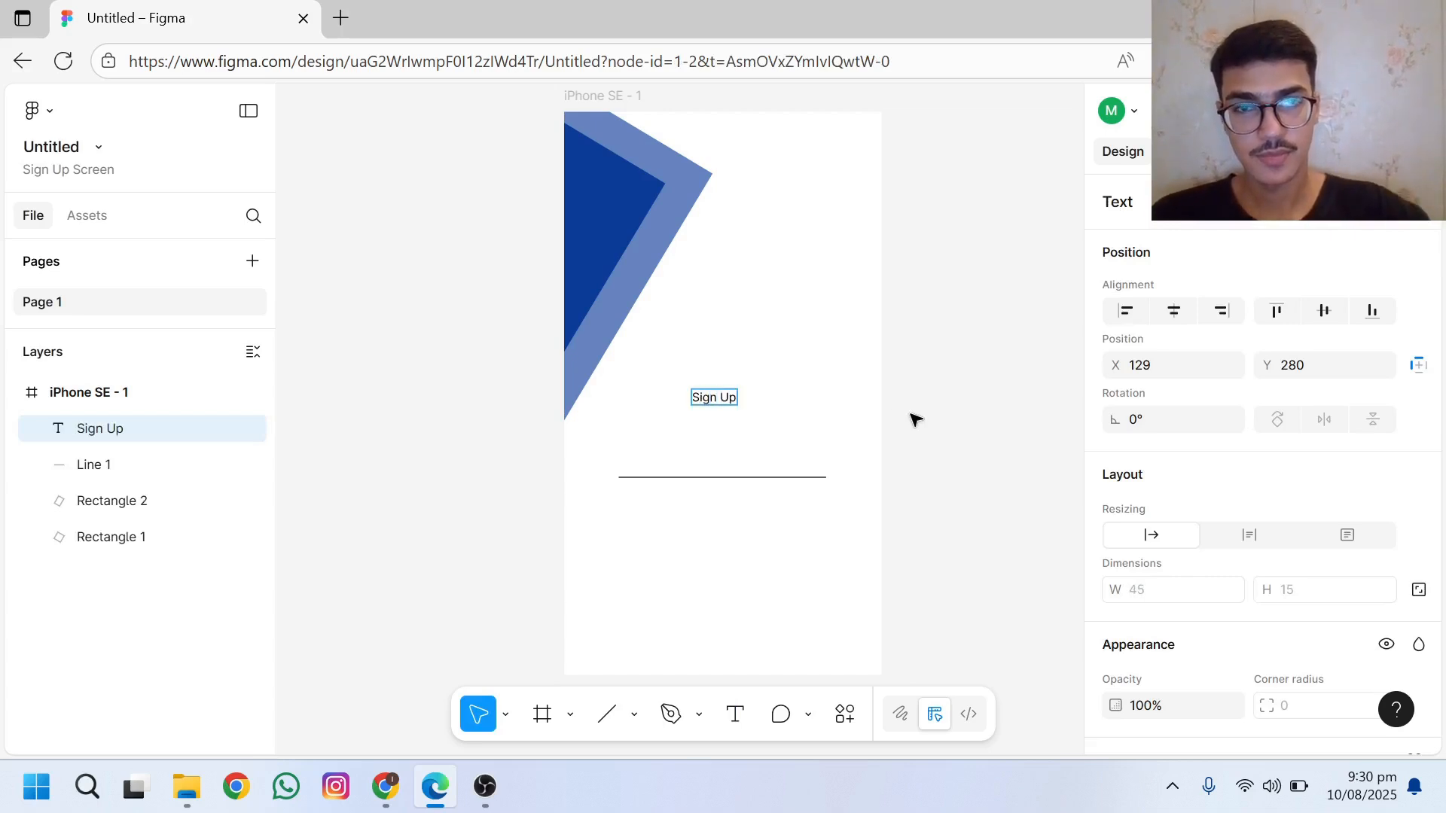
Step: Format the "Sign Up" text as Inter Bold with a font size of 18
key(ctrl+a)
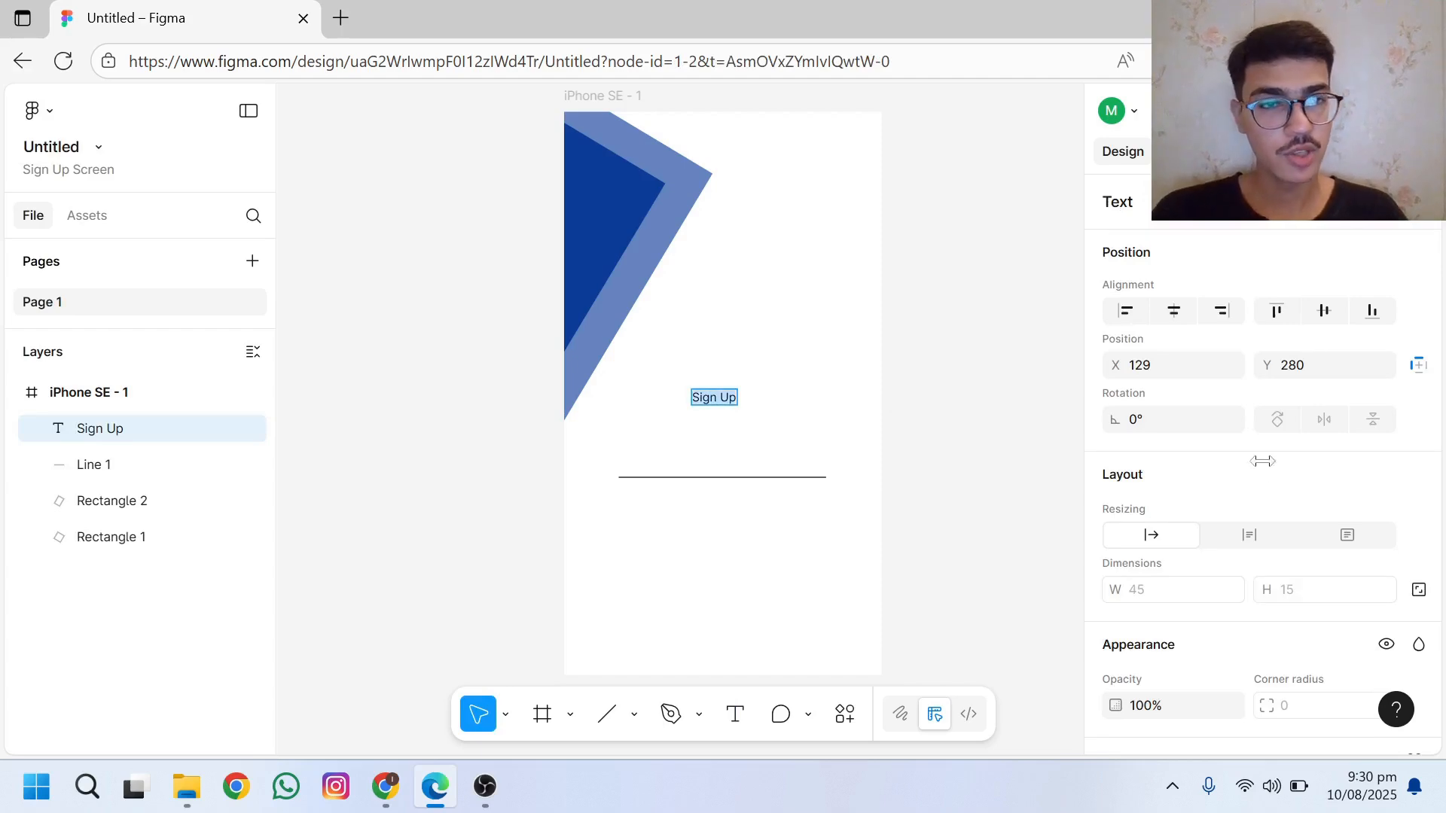
scroll(1437, 301, down, 7)
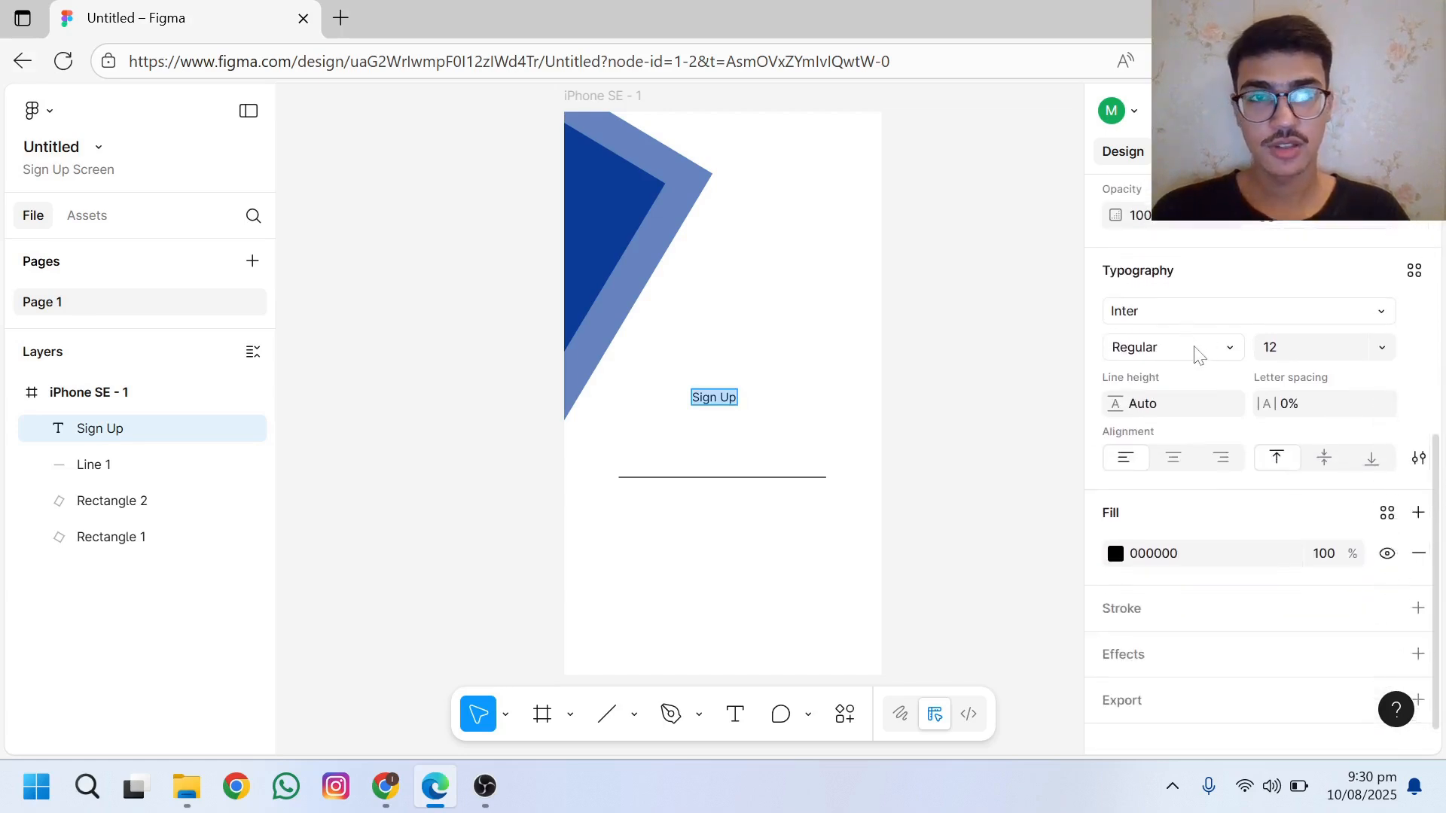
click(1206, 351)
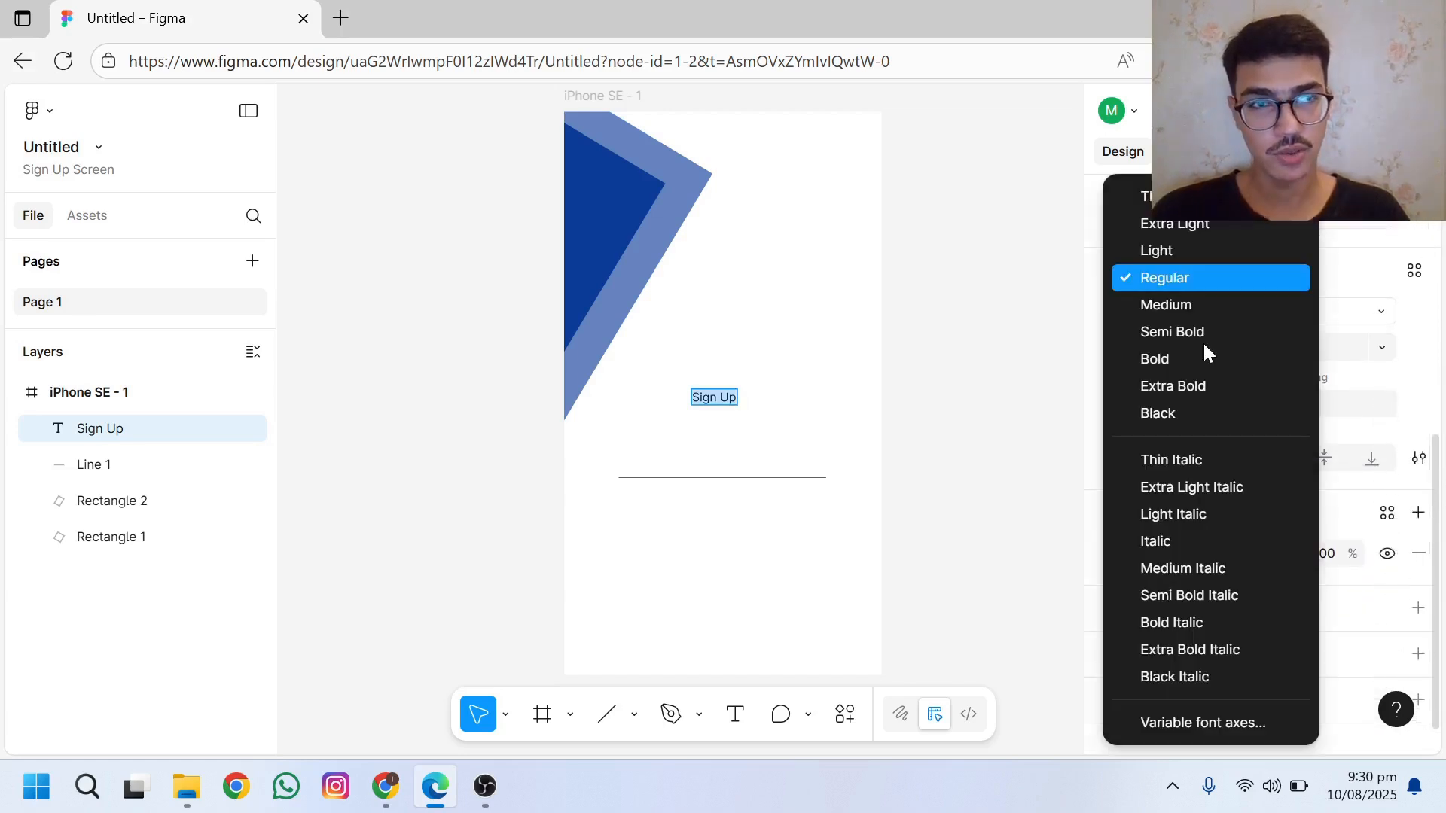
click(1167, 359)
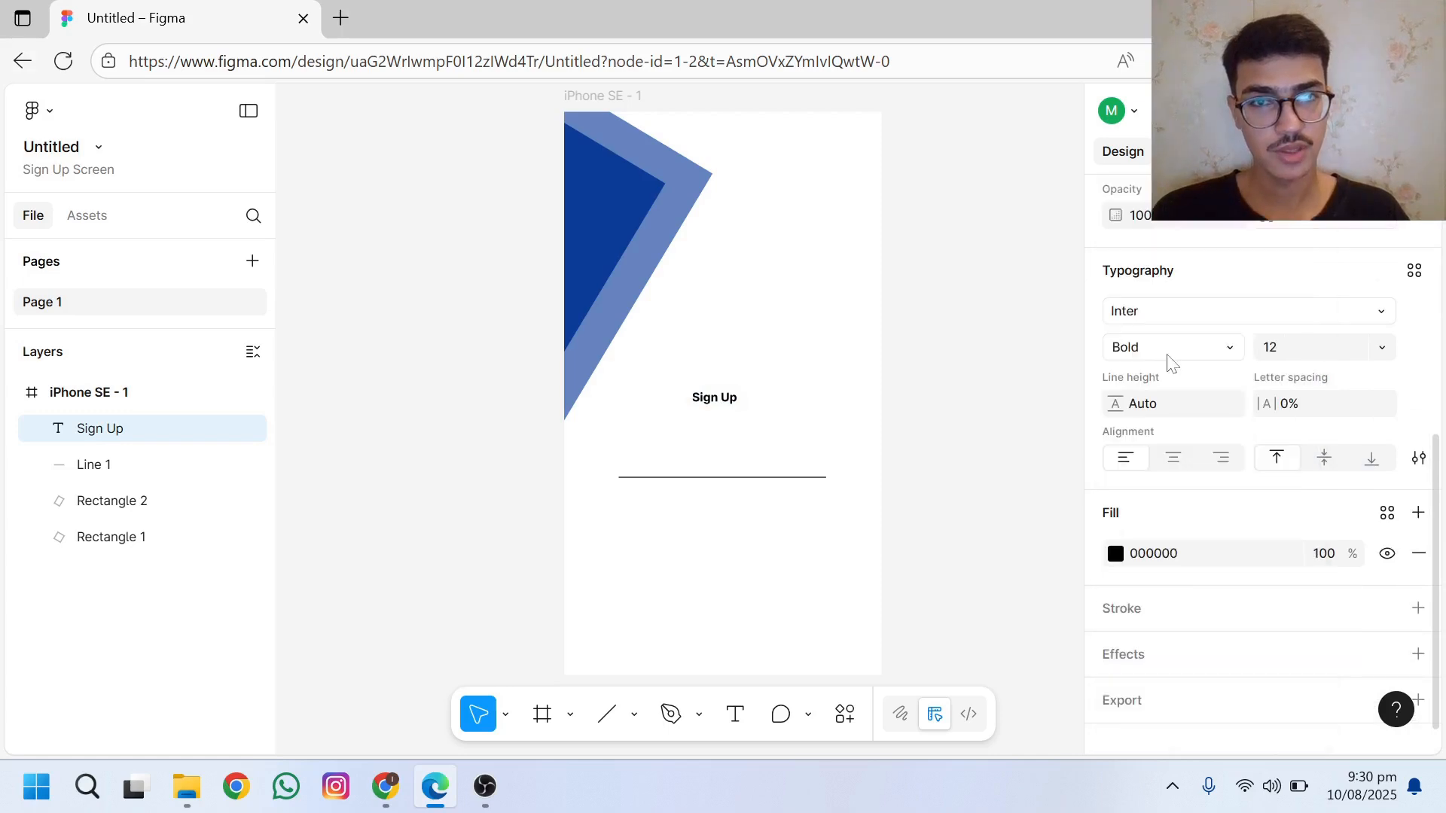
click(1305, 360)
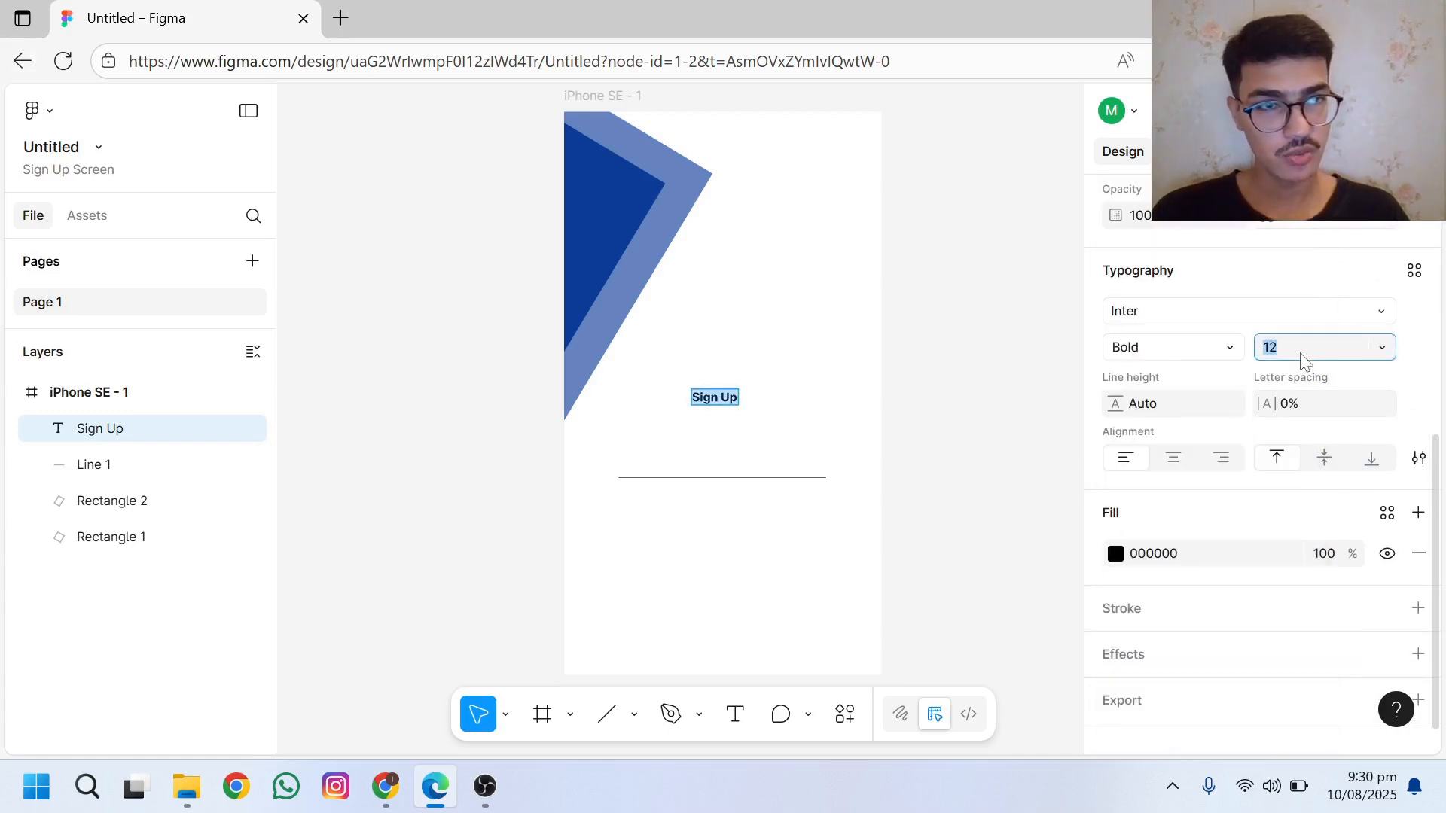
text(18)
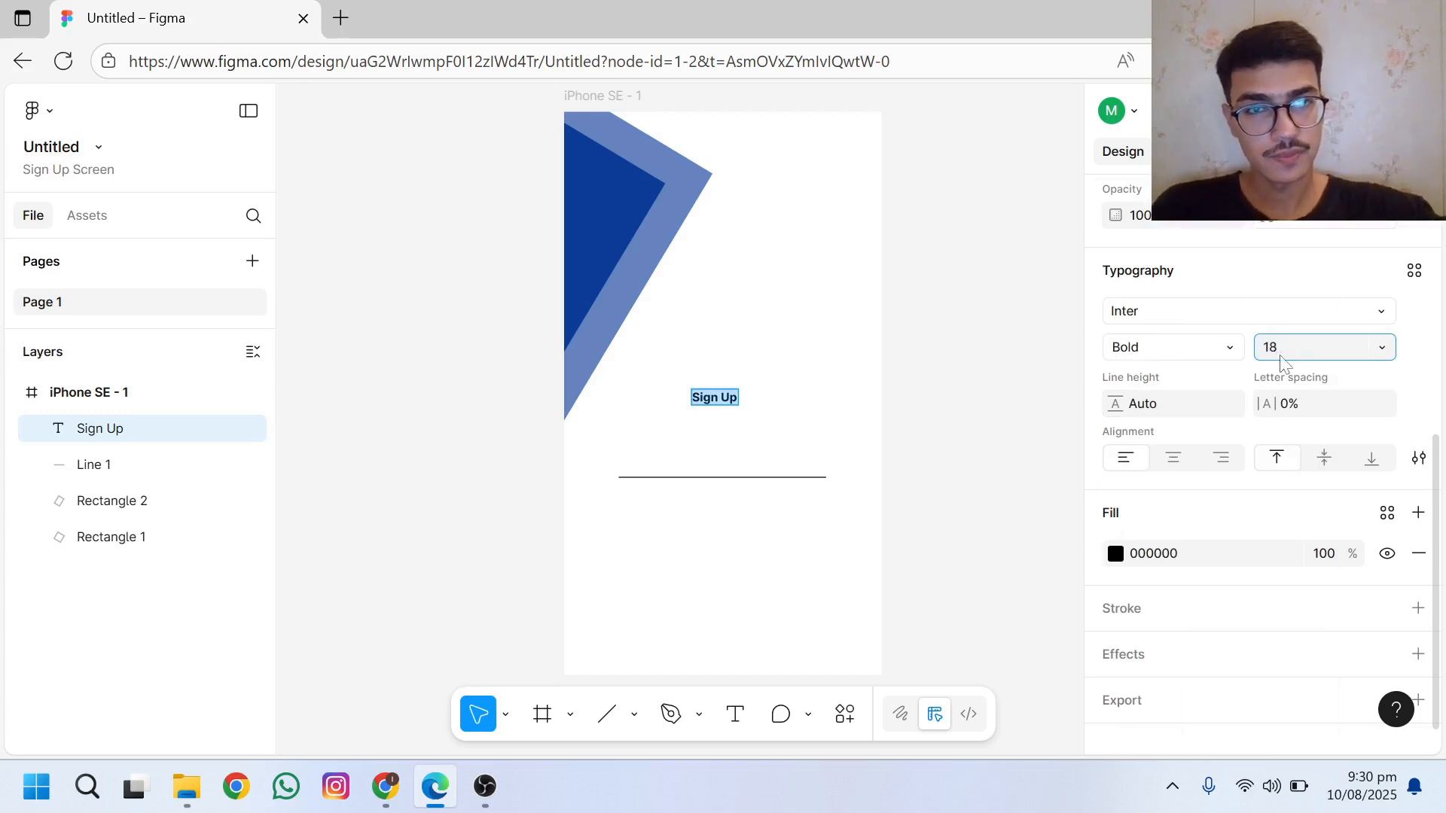
key(Return)
click(720, 401)
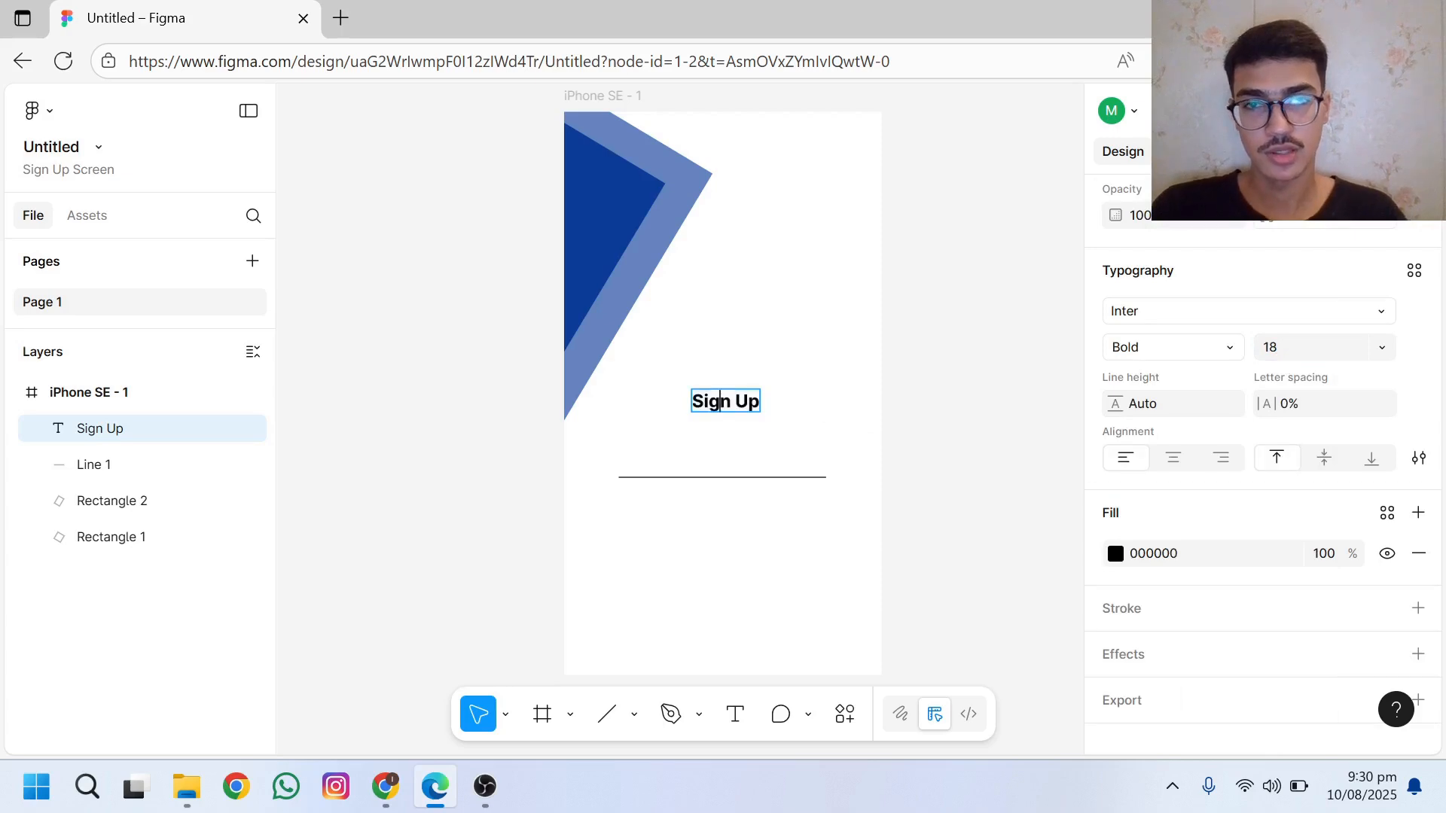
Step: Move the "Sign Up" text so it is centred horizontally in the frame at about X 126, Y 266
key(Escape)
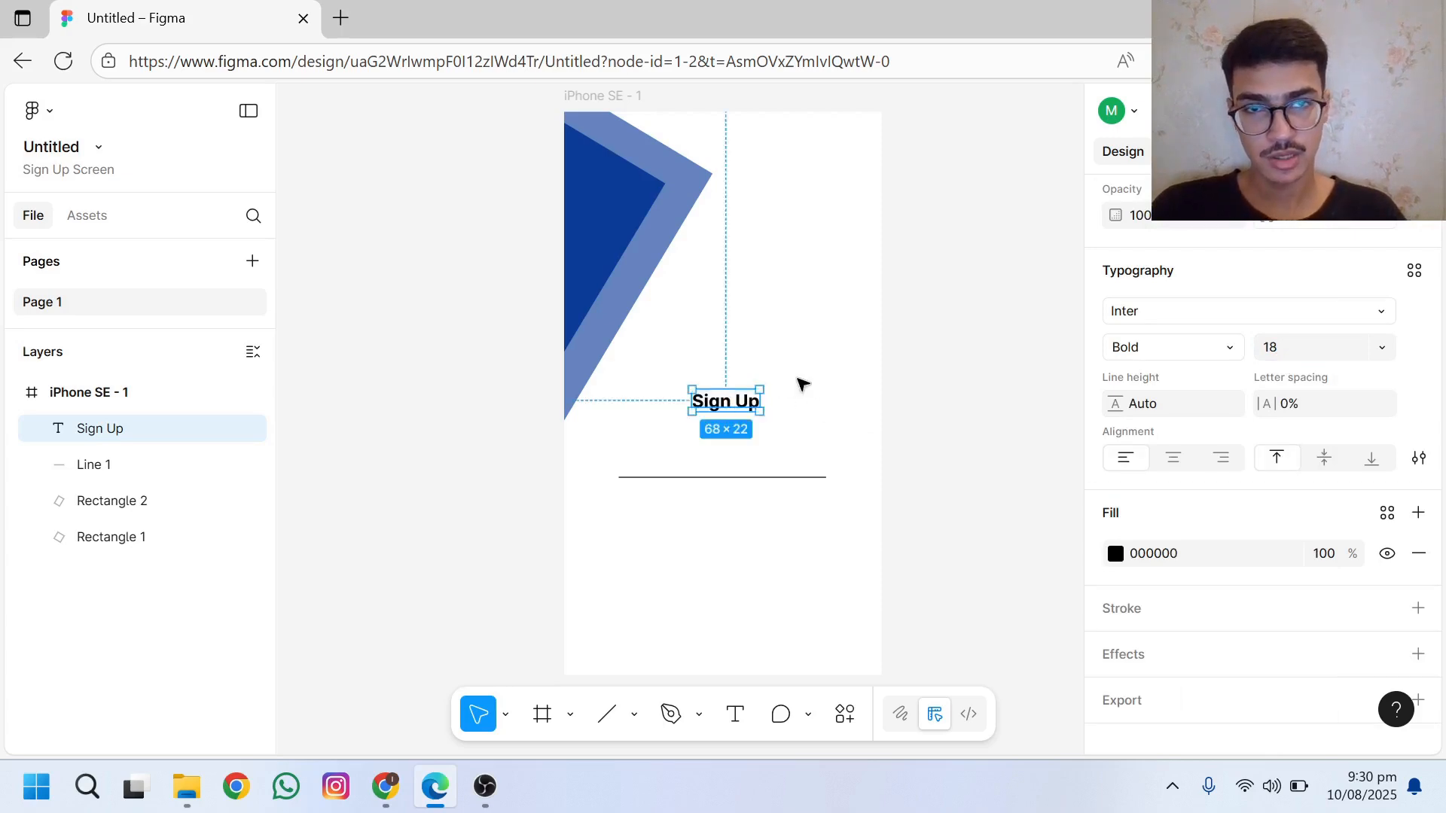
key(Escape)
drag(759, 396, 739, 388)
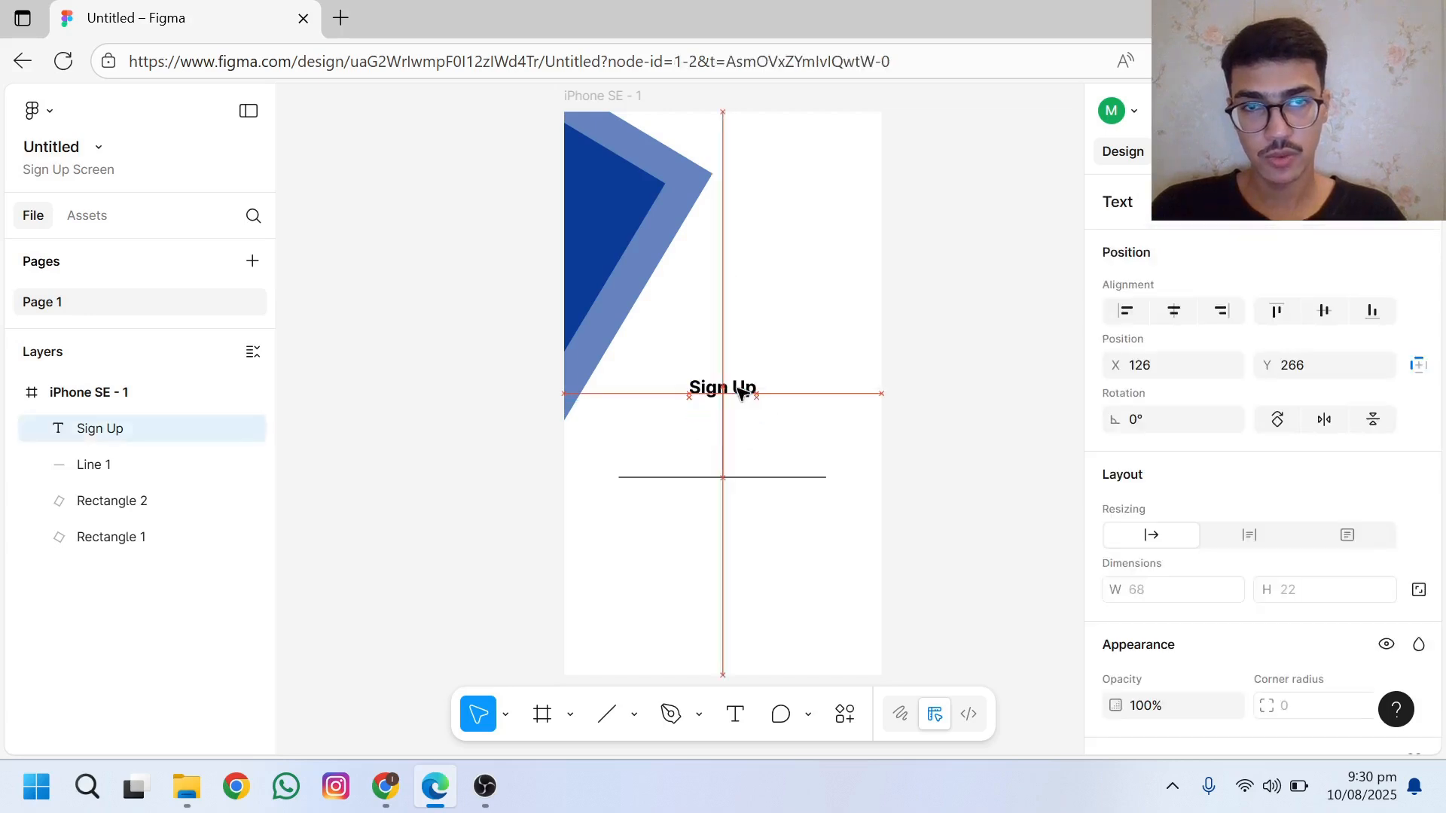
click(804, 381)
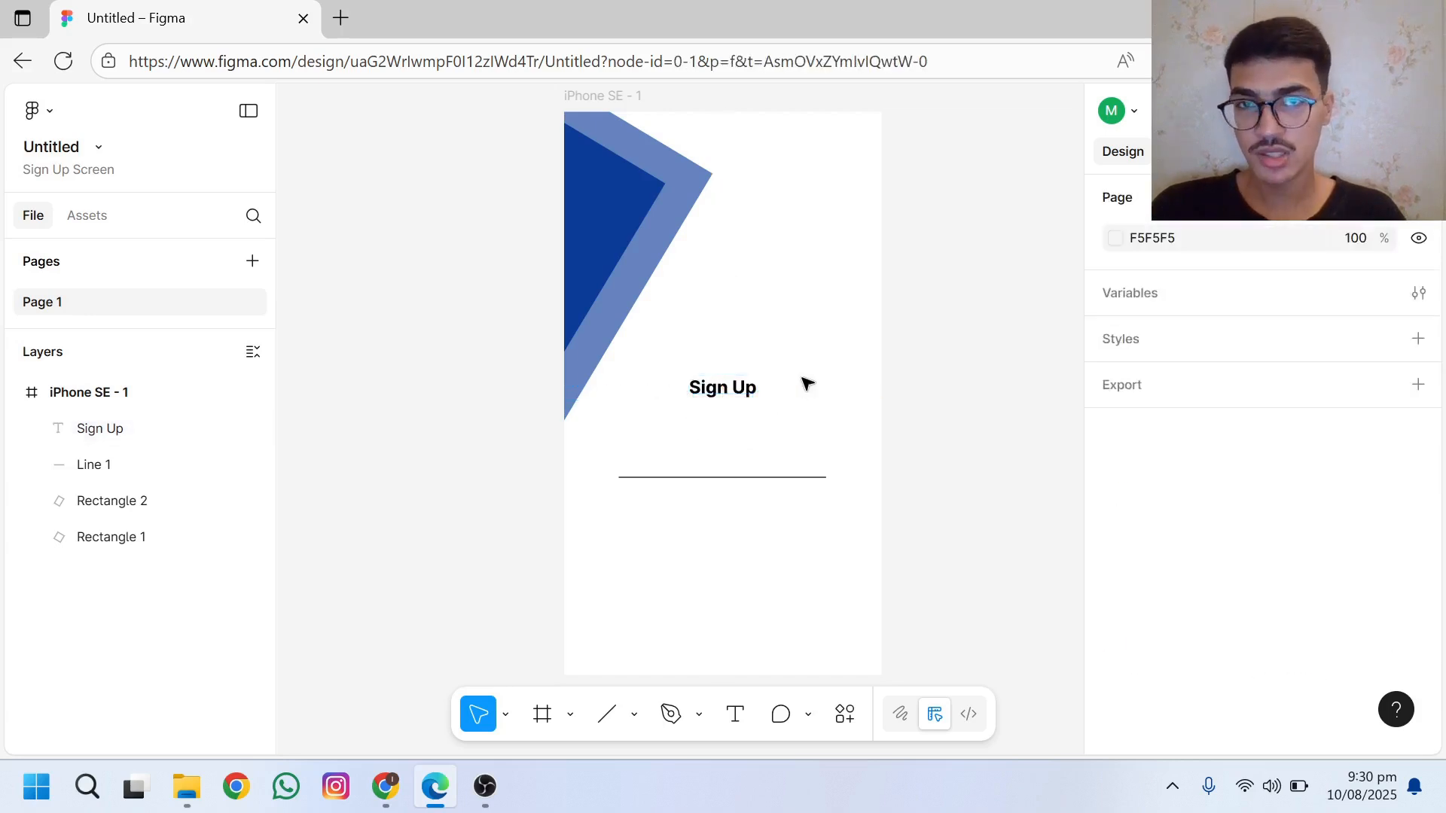
Step: Change the font of the "Sign Up" heading to Poppins
click(748, 390)
double_click(748, 391)
click(728, 387)
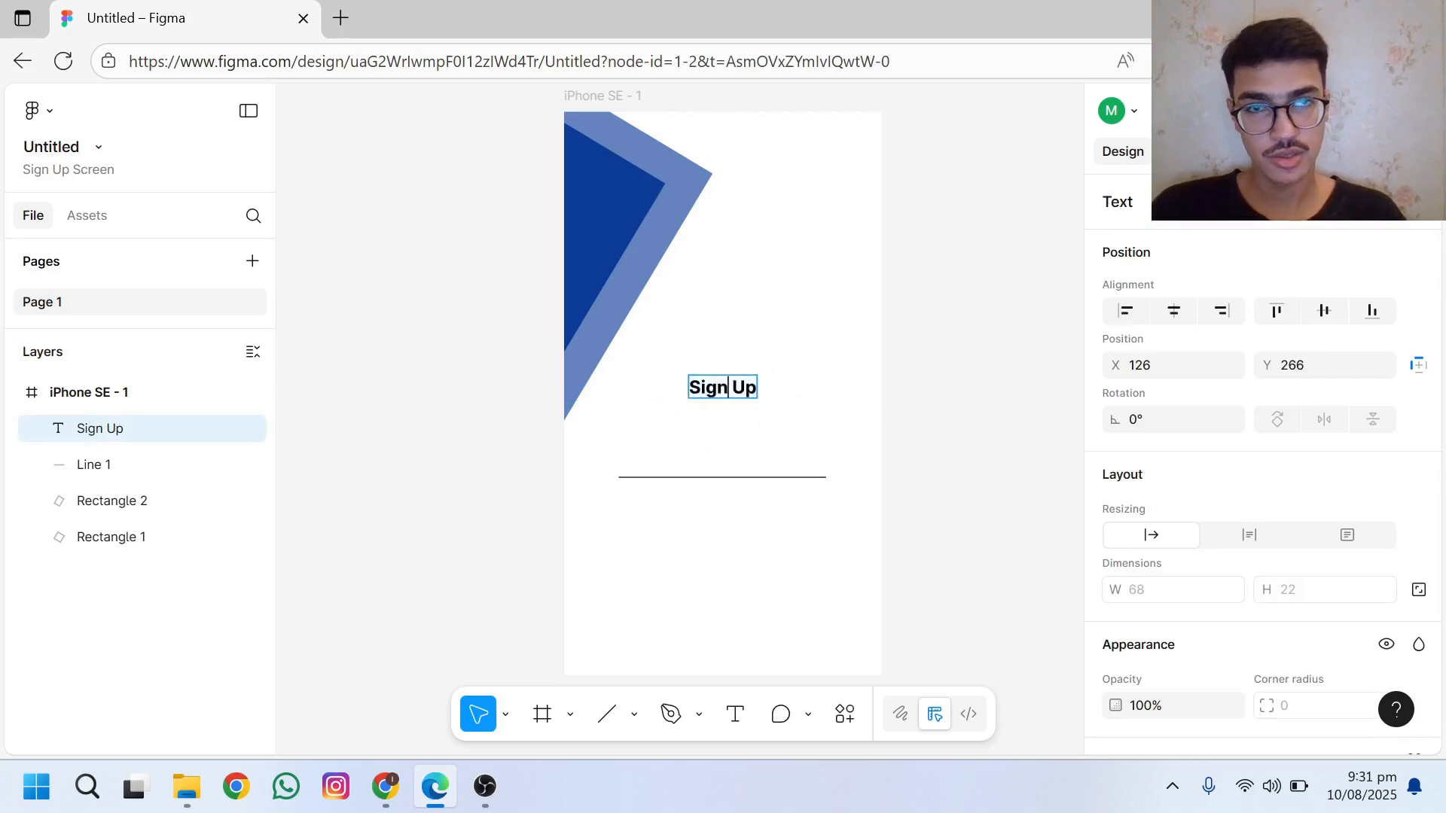
key(ctrl+a)
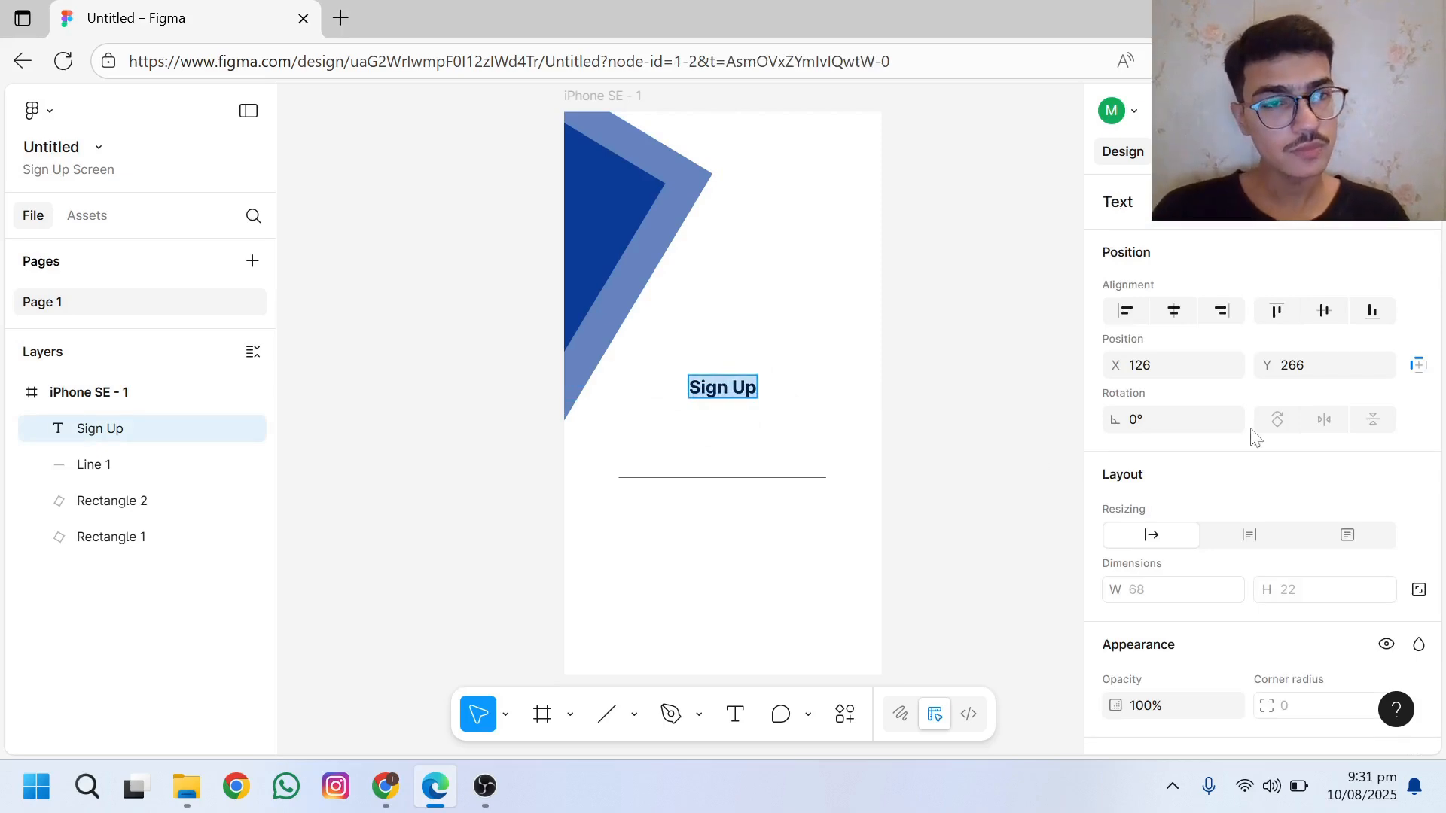
scroll(1434, 330, down, 5)
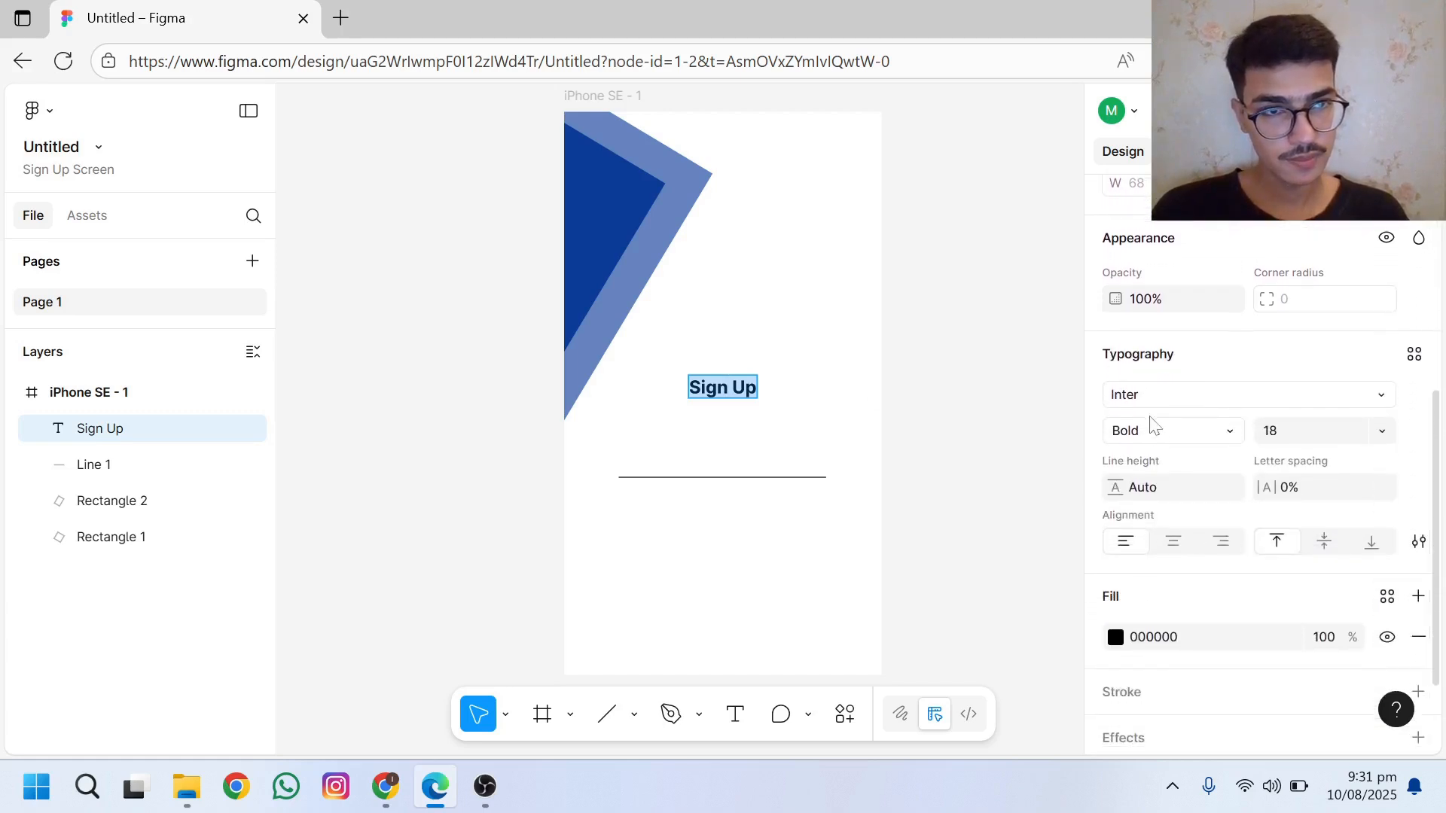
click(1143, 397)
text(pop)
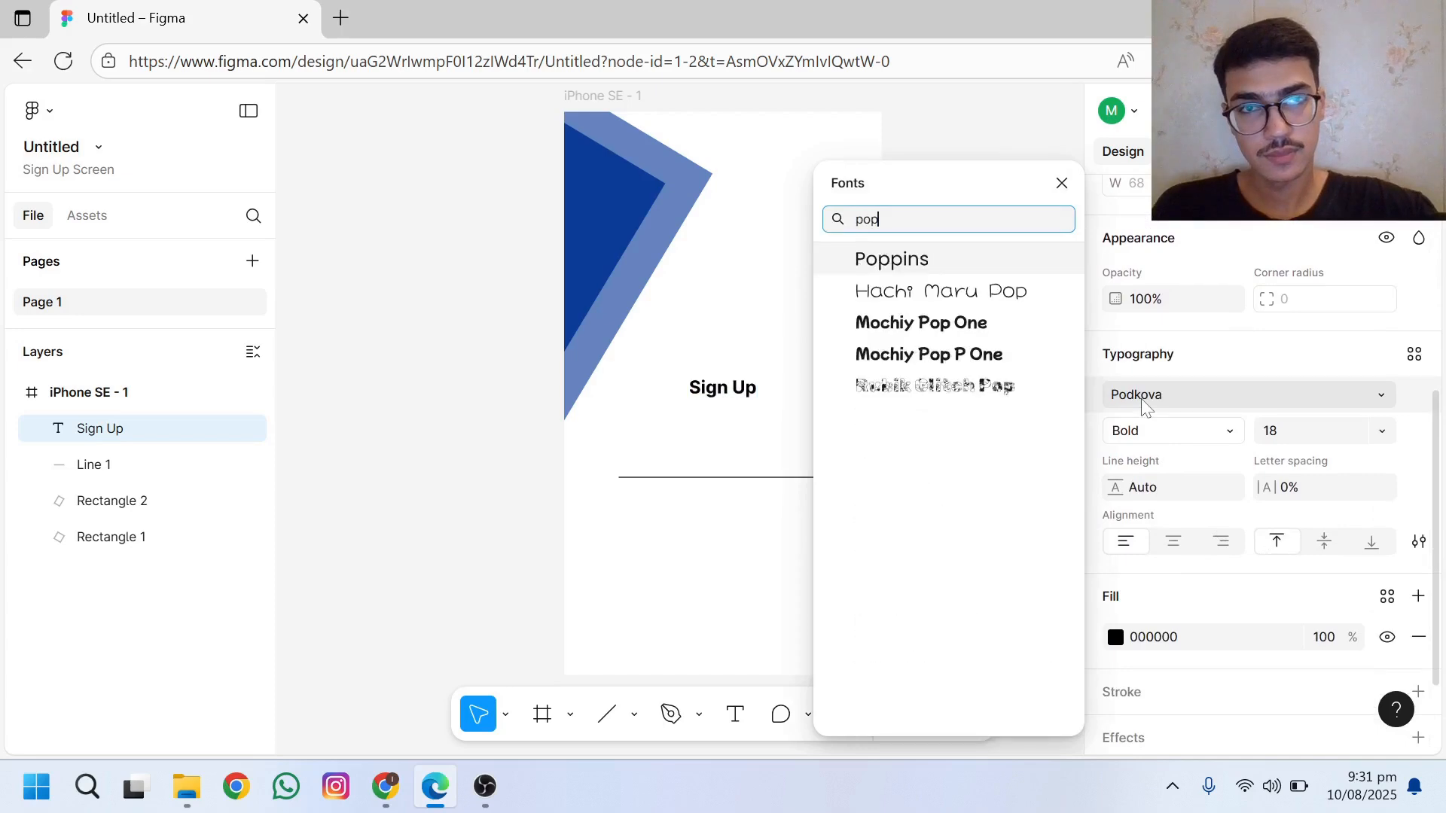
key(Return)
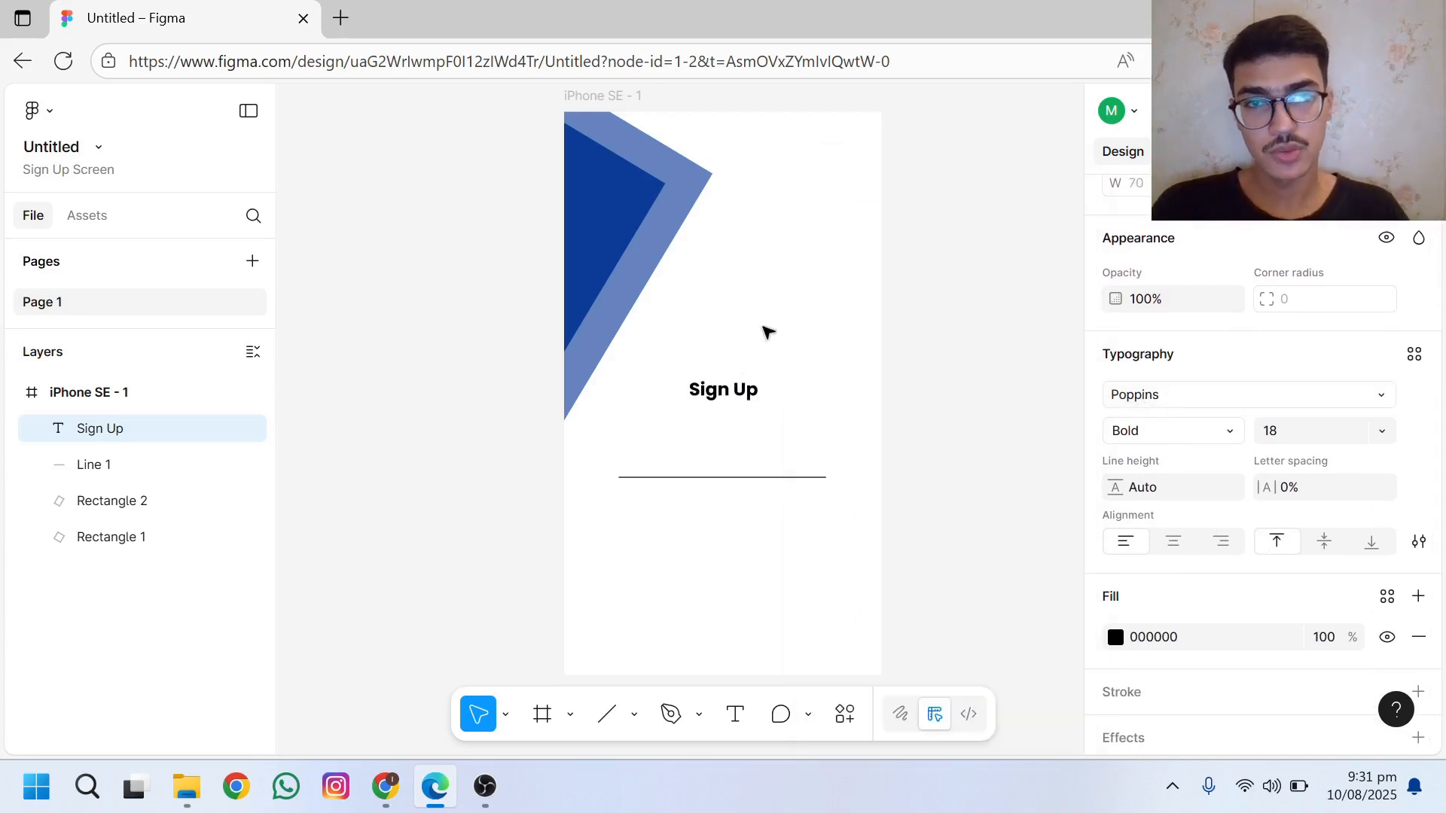
click(984, 431)
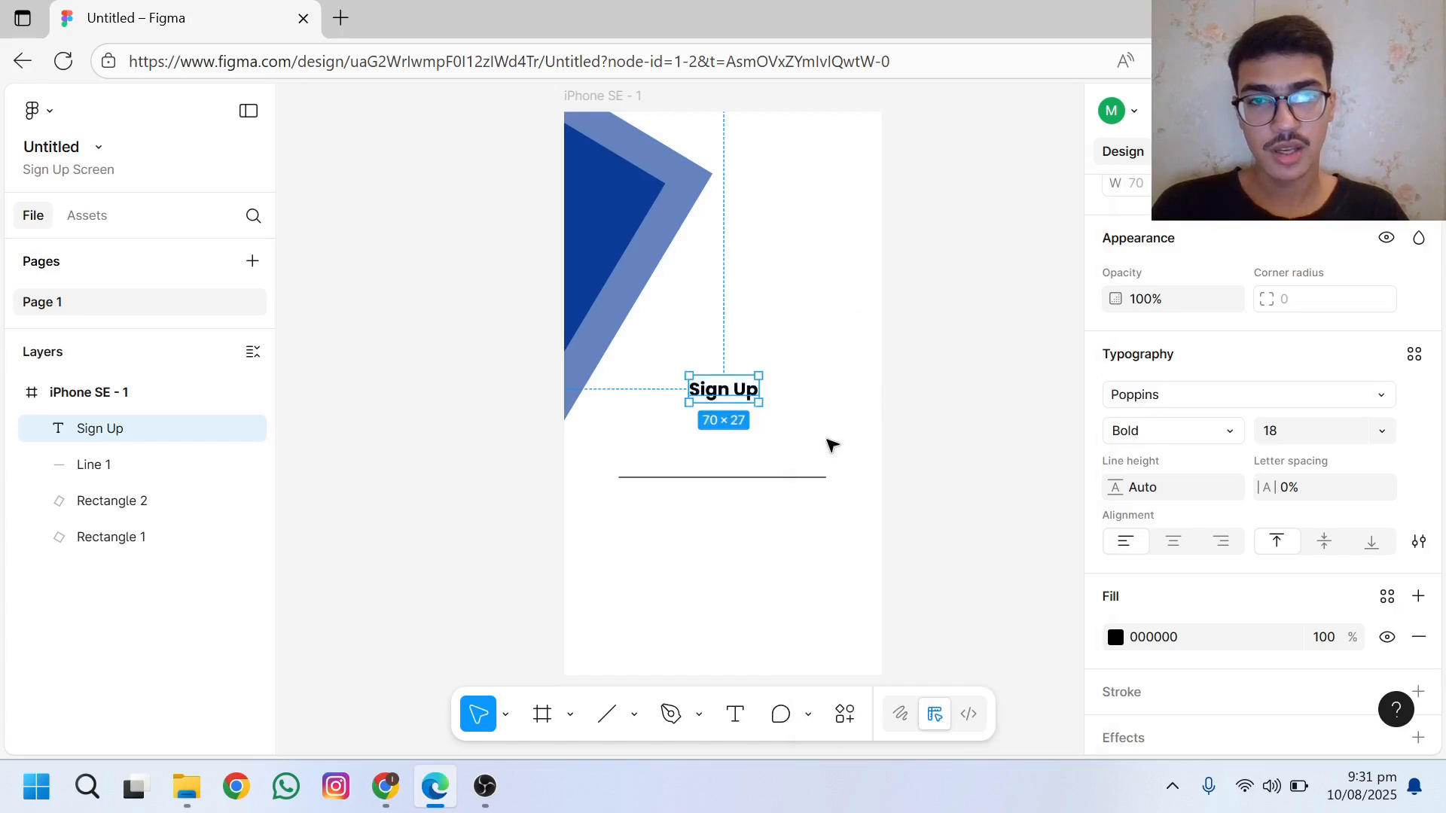
click(834, 336)
Step: Duplicate the "Sign Up" heading and place the copy just below the original at about X 125, Y 298
click(746, 390)
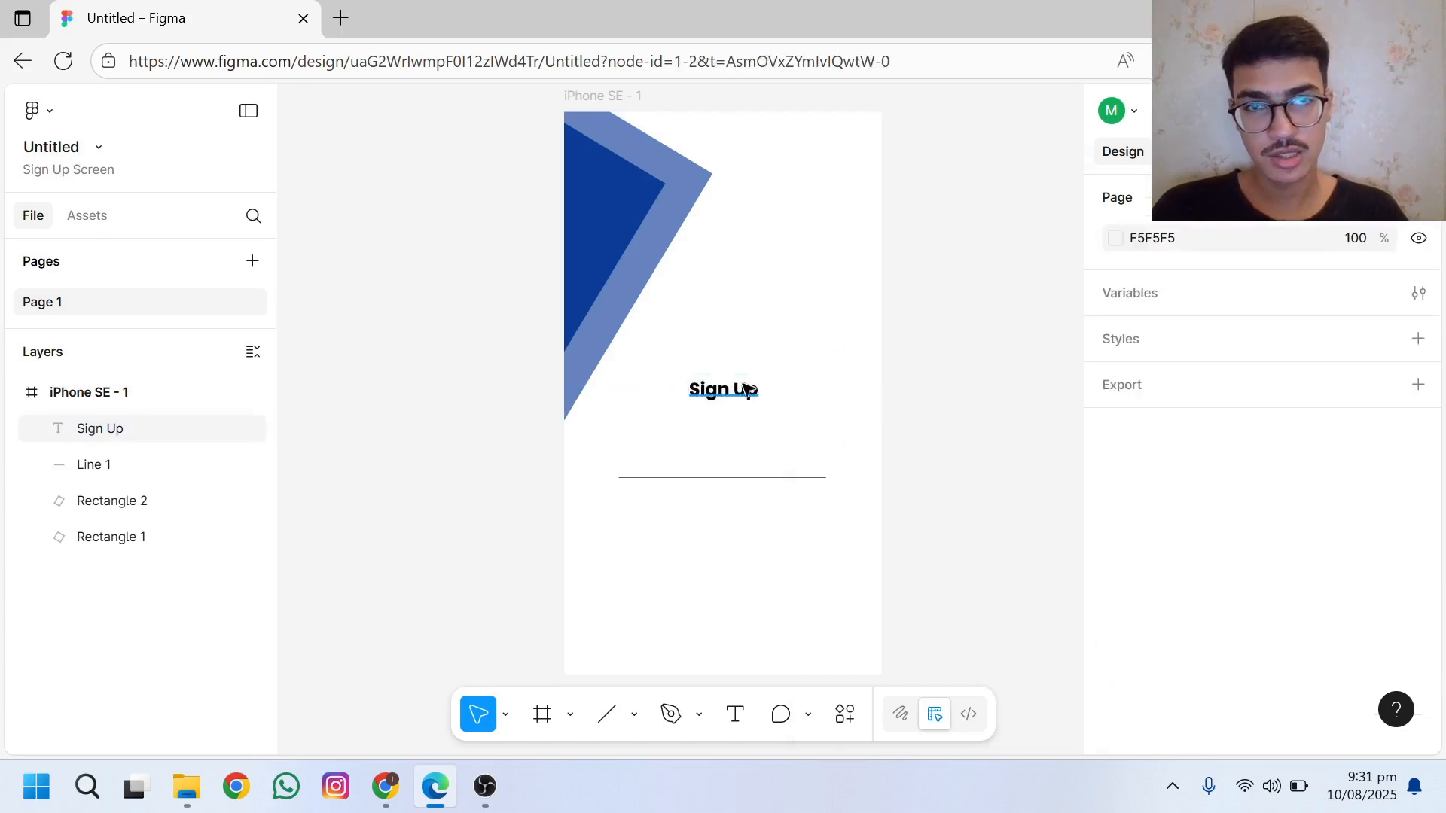
key(ctrl+d)
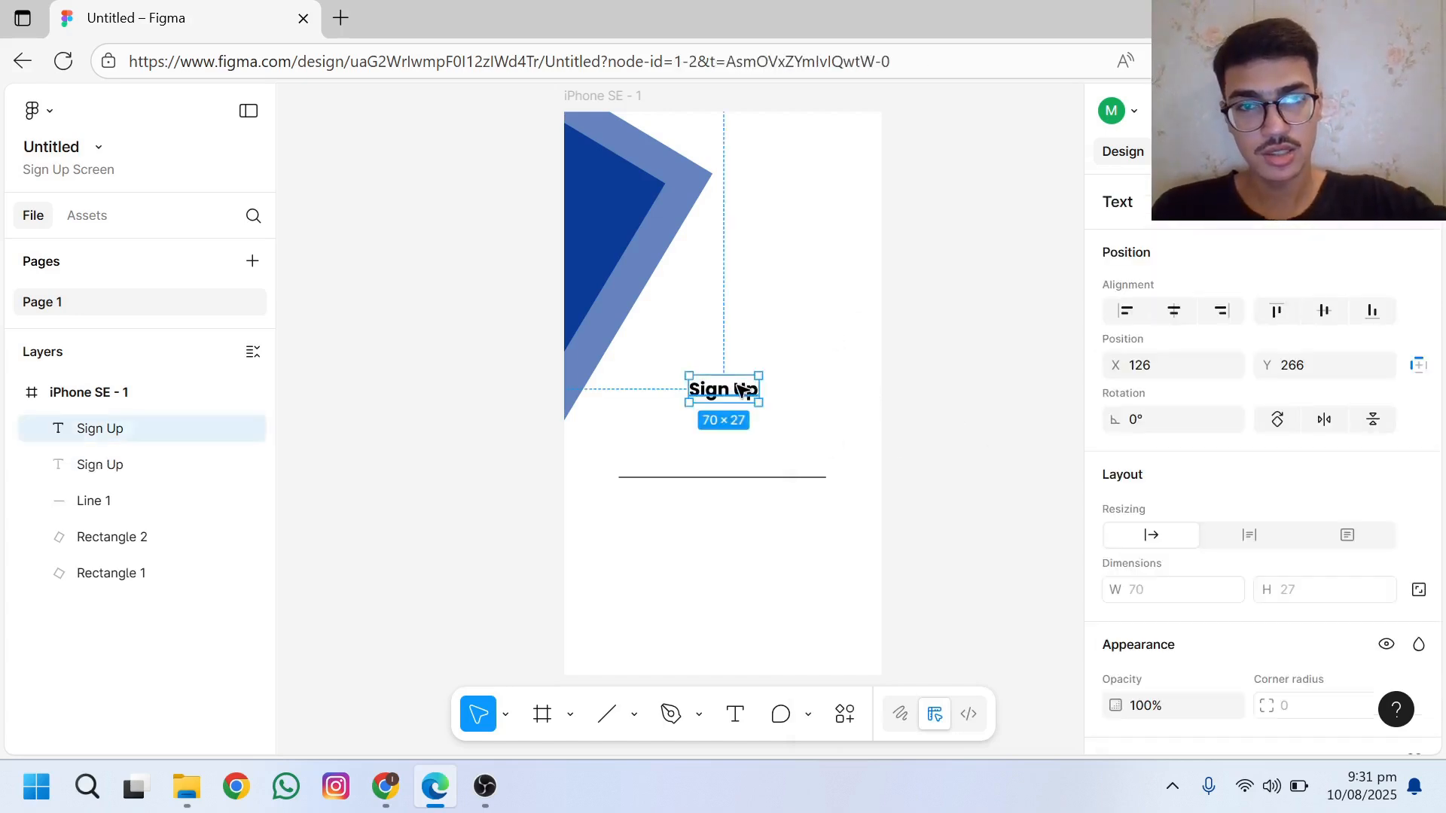
drag(743, 389, 741, 420)
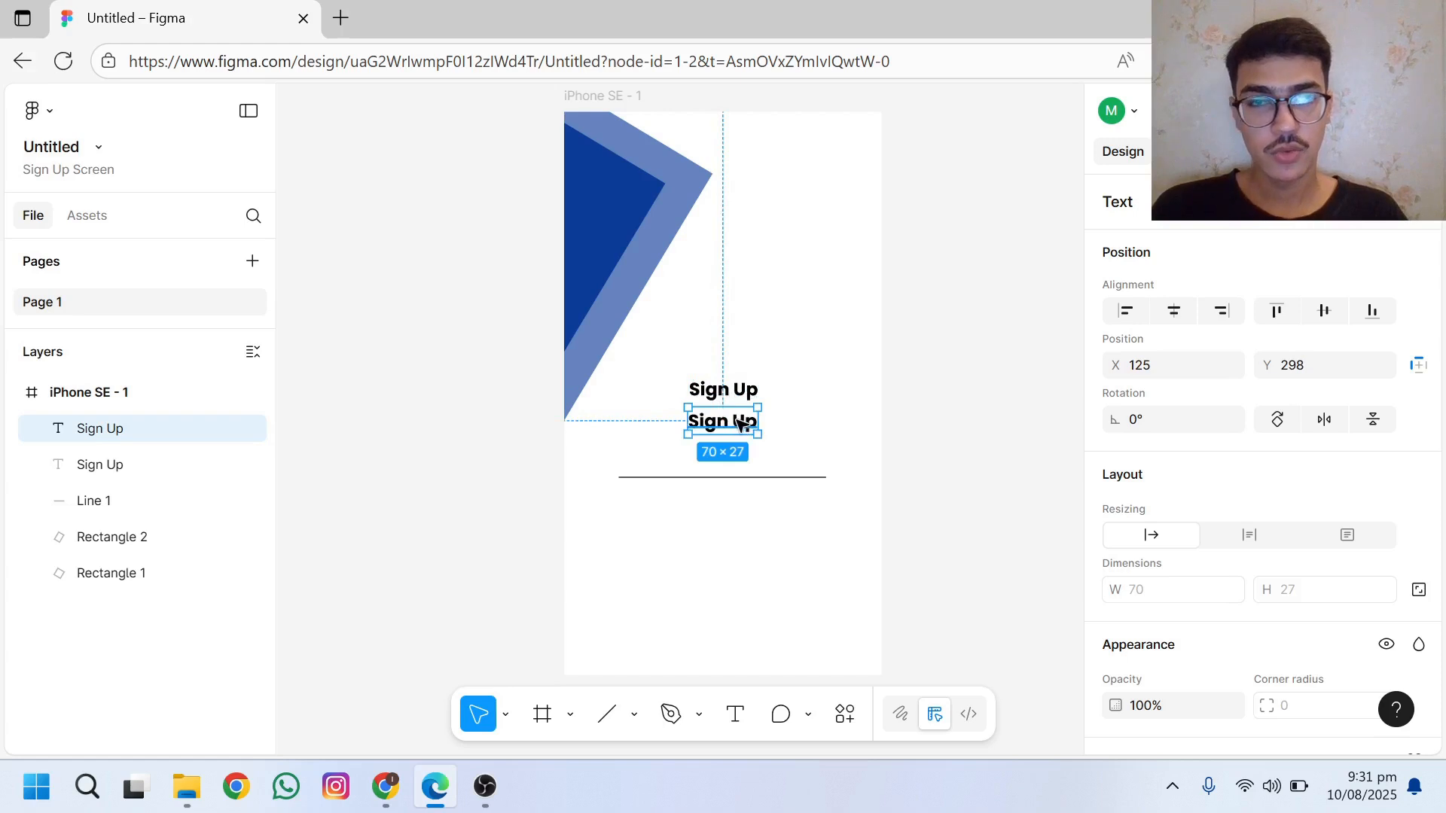
Step: Remove the bold from the duplicated heading and replace its text with "Welcome back!"
key(Return)
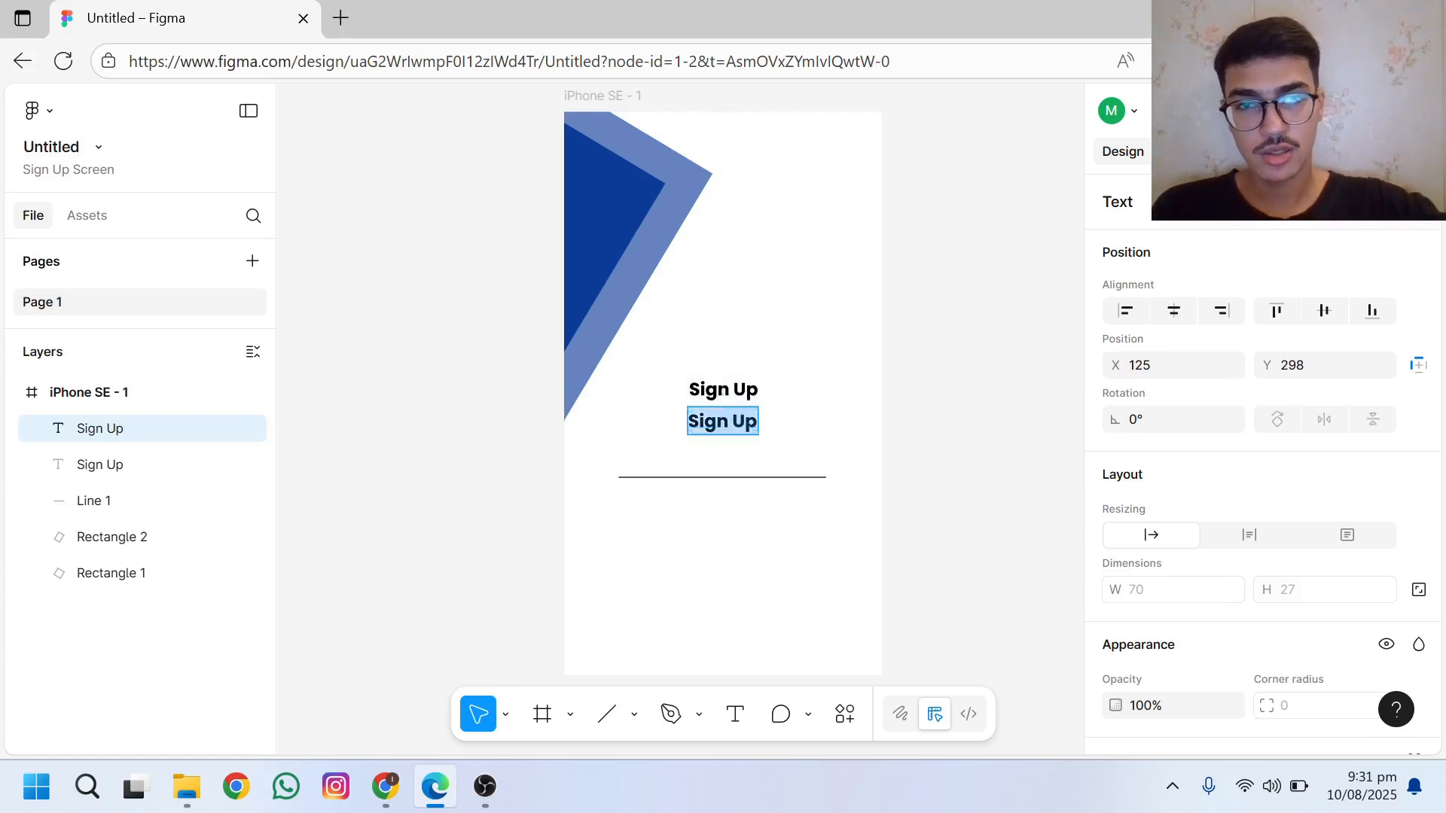
key(ctrl+b)
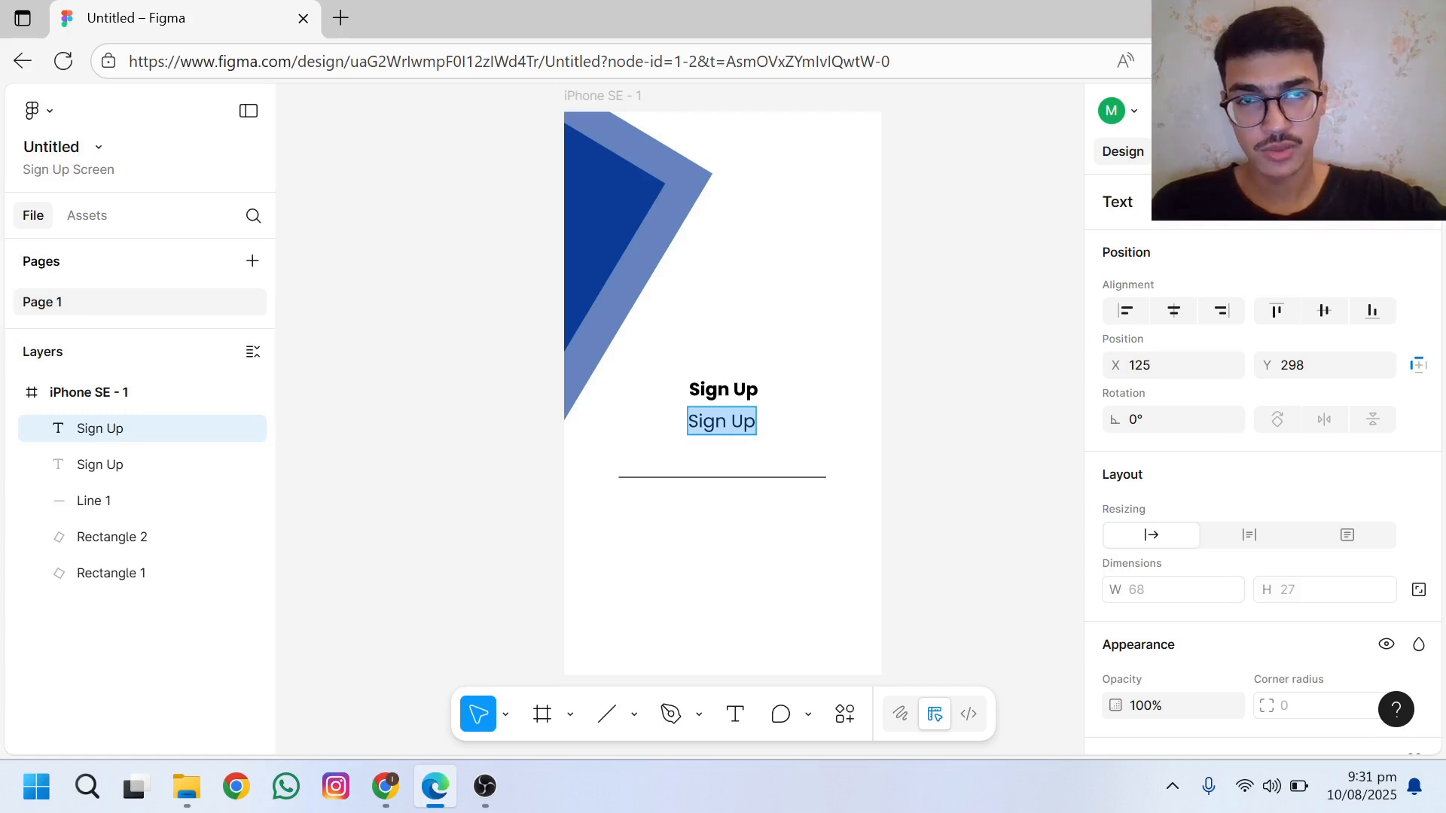
click(731, 422)
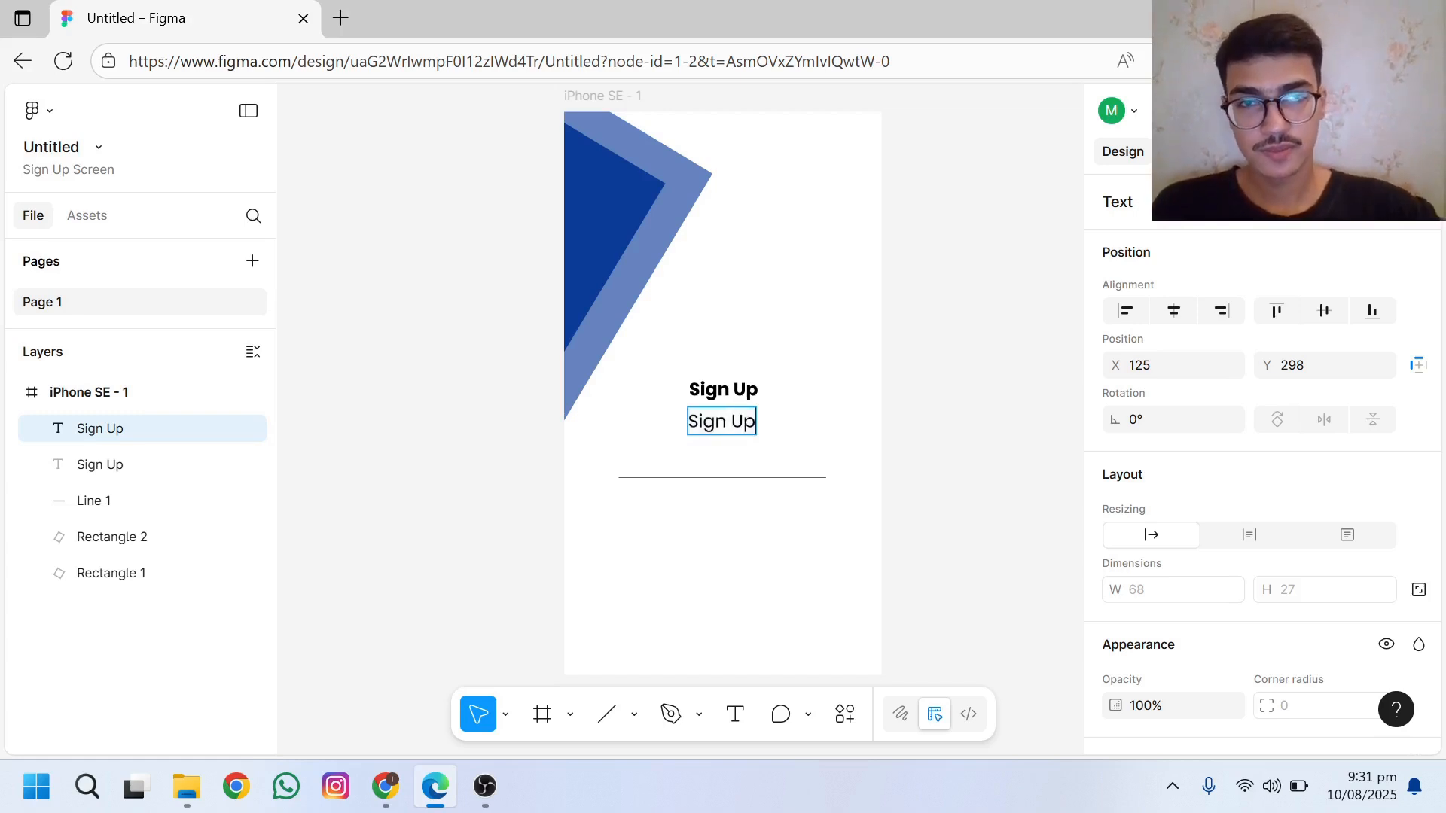
key(BackSpace)
key(BackSpace)
key(BackSpace)
key(BackSpace)
key(BackSpace)
key(BackSpace)
key(BackSpace)
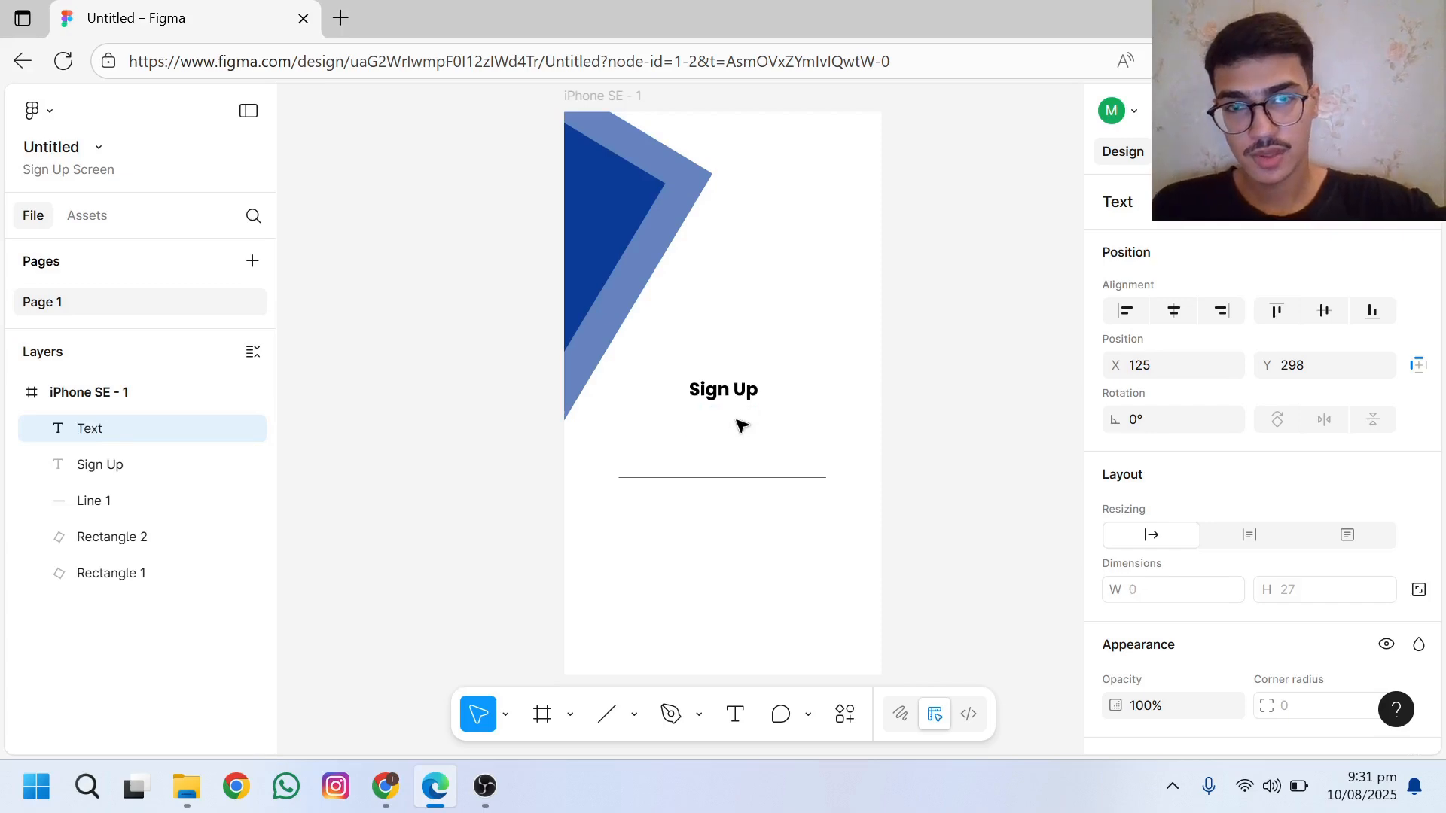
text(Welco)
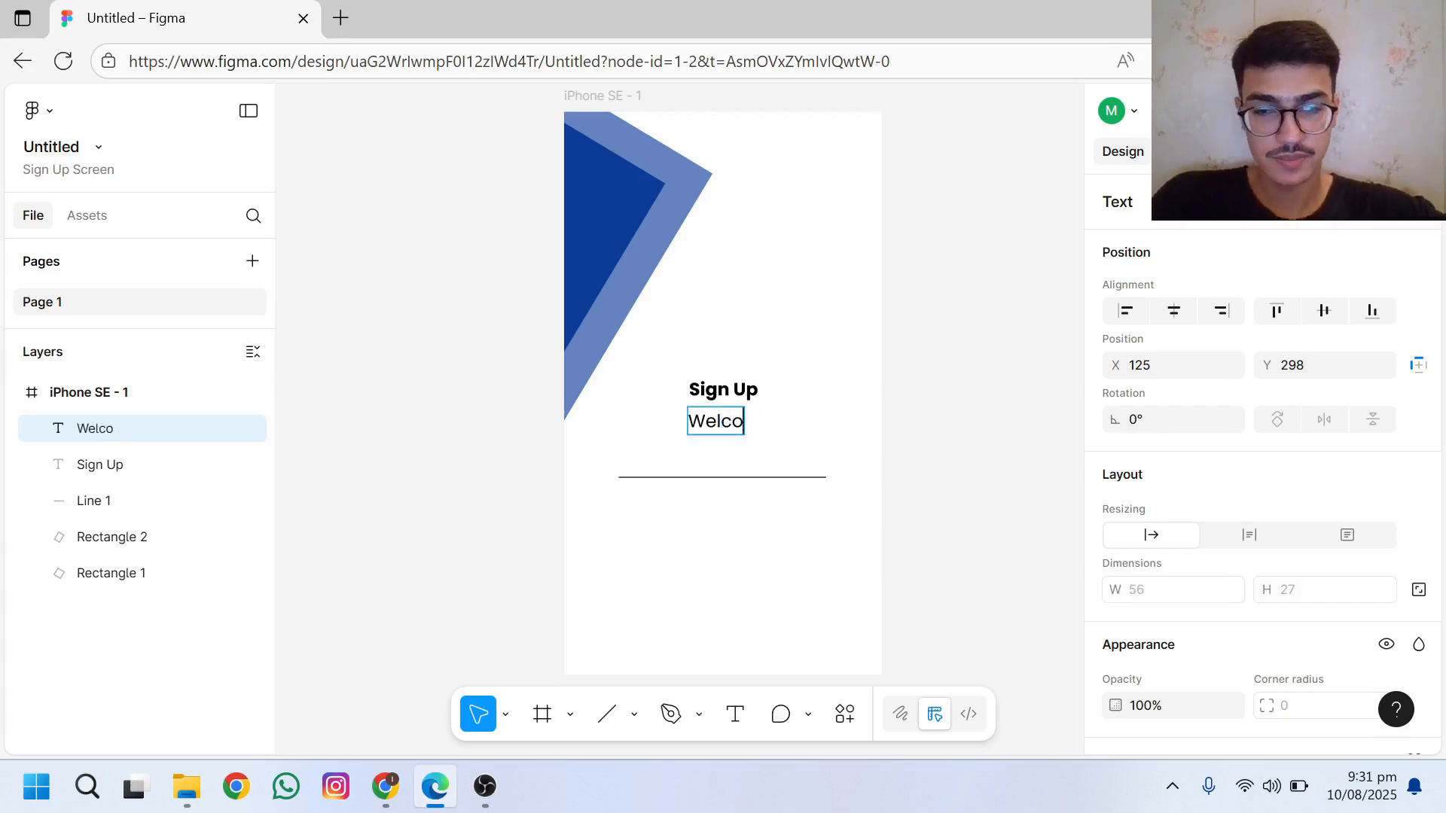
text(me back)
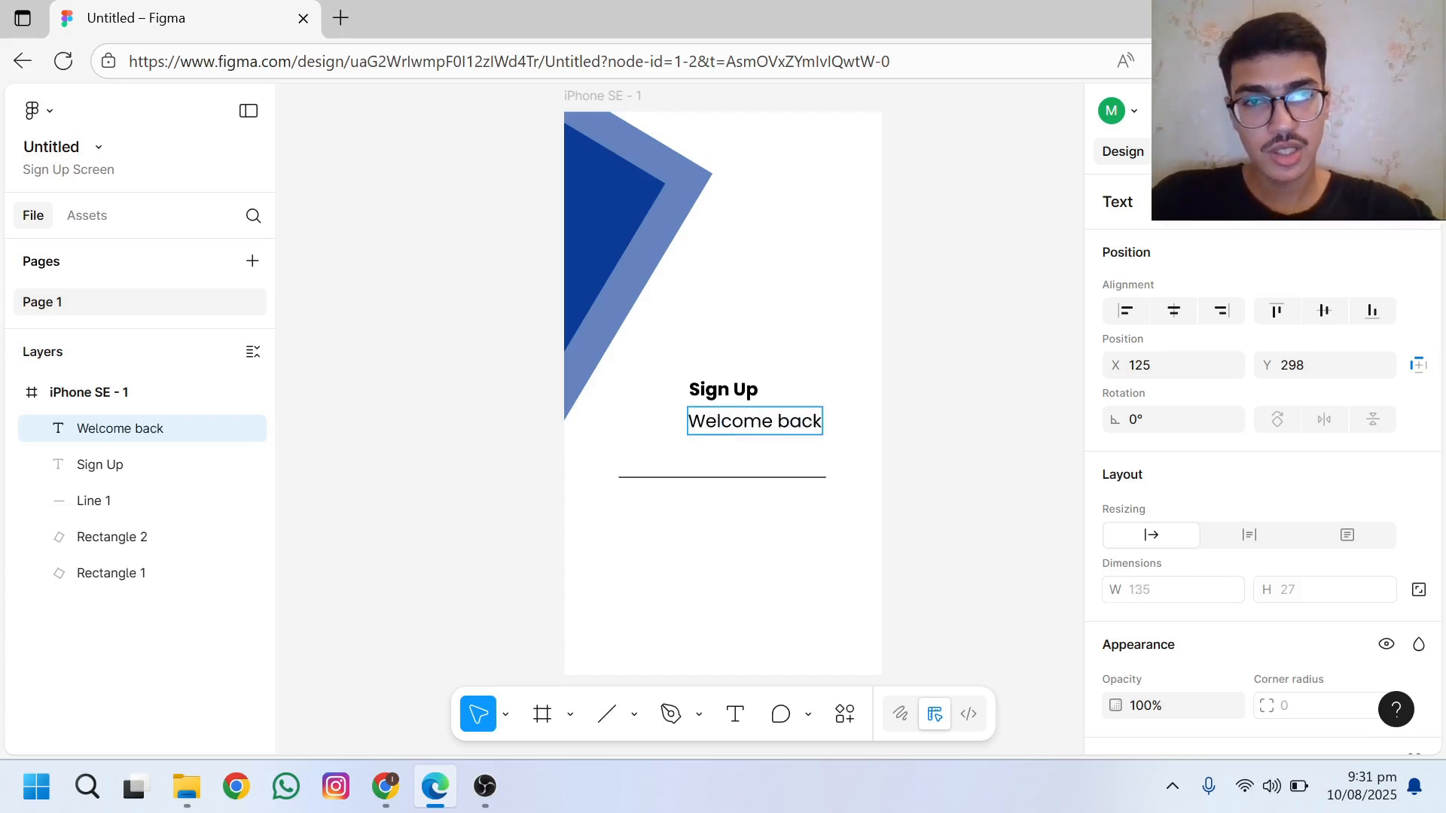
text(!)
Step: Set the font size of the "Welcome back!" text to 14
key(ctrl+a)
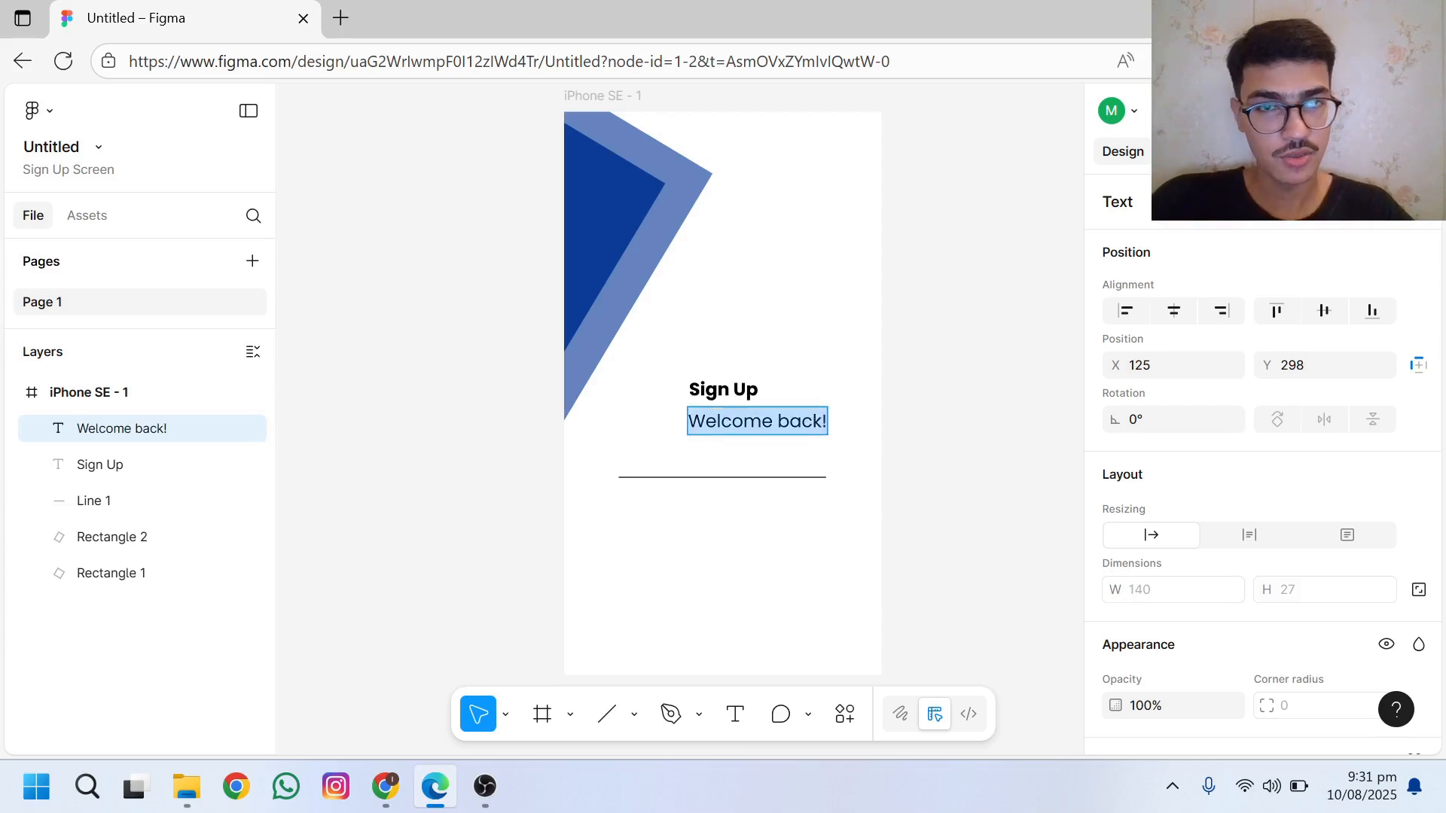
drag(1438, 354, 1443, 479)
scroll(1324, 499, down, 2)
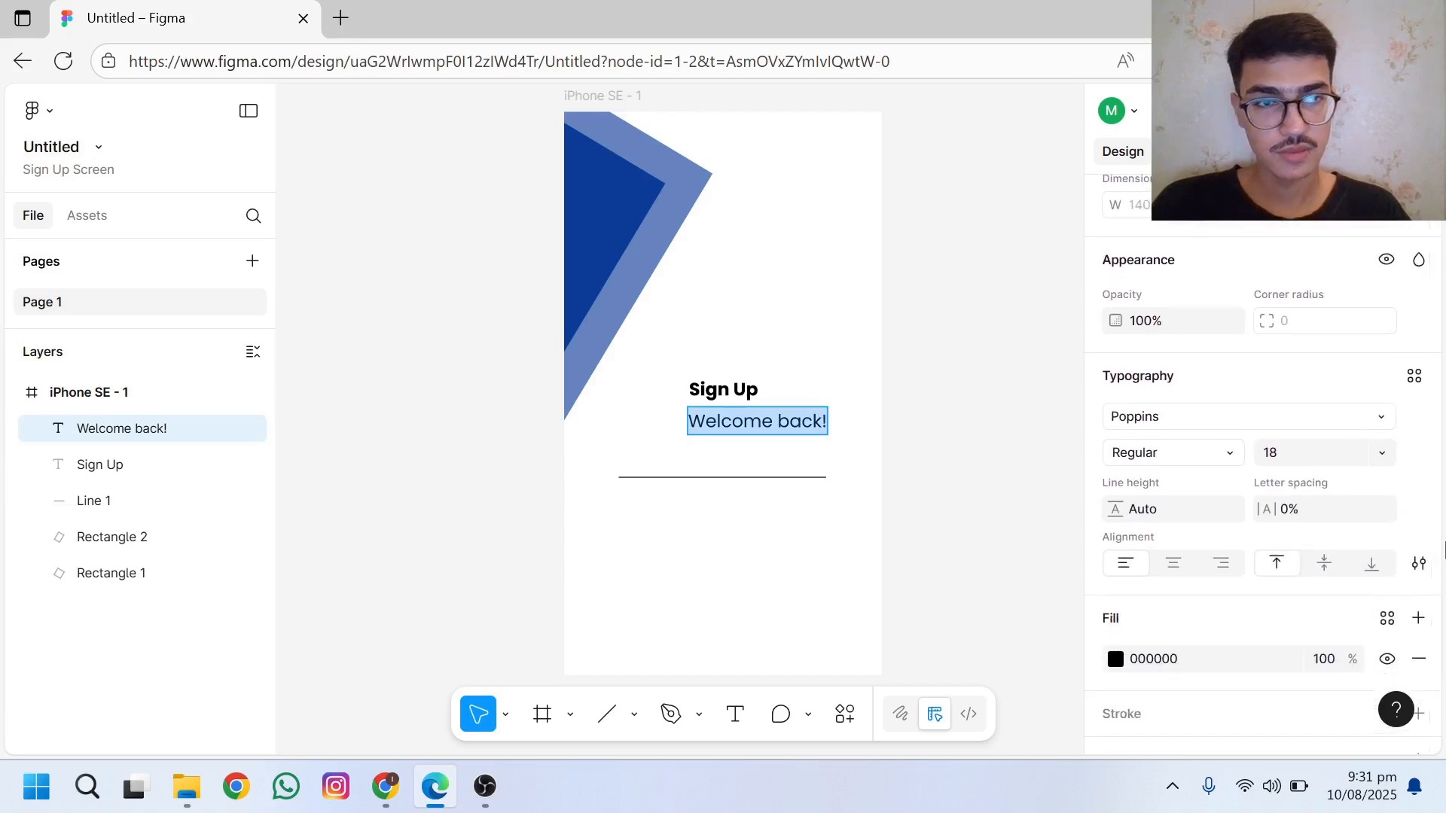
click(1313, 450)
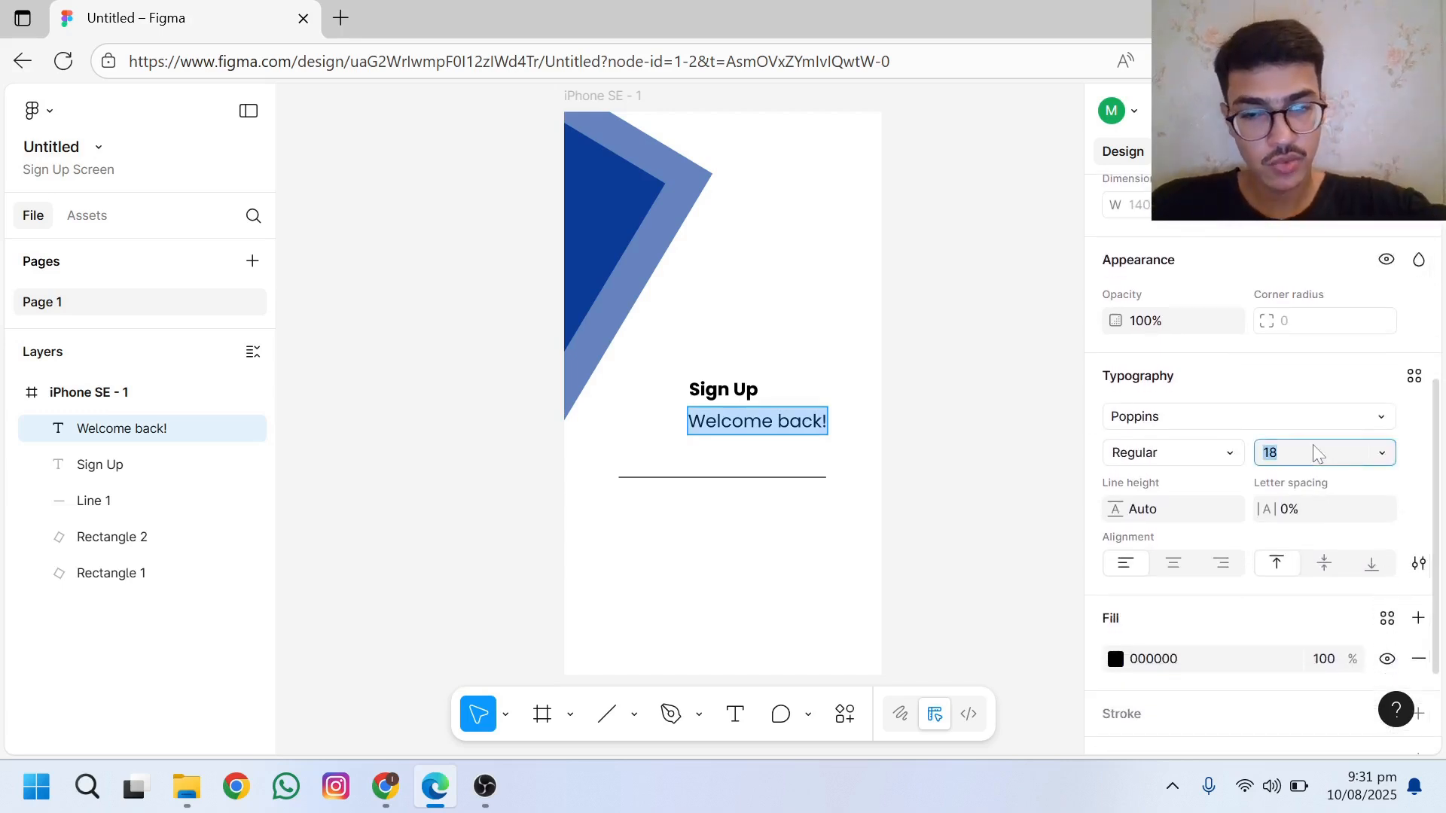
text(14)
key(Return)
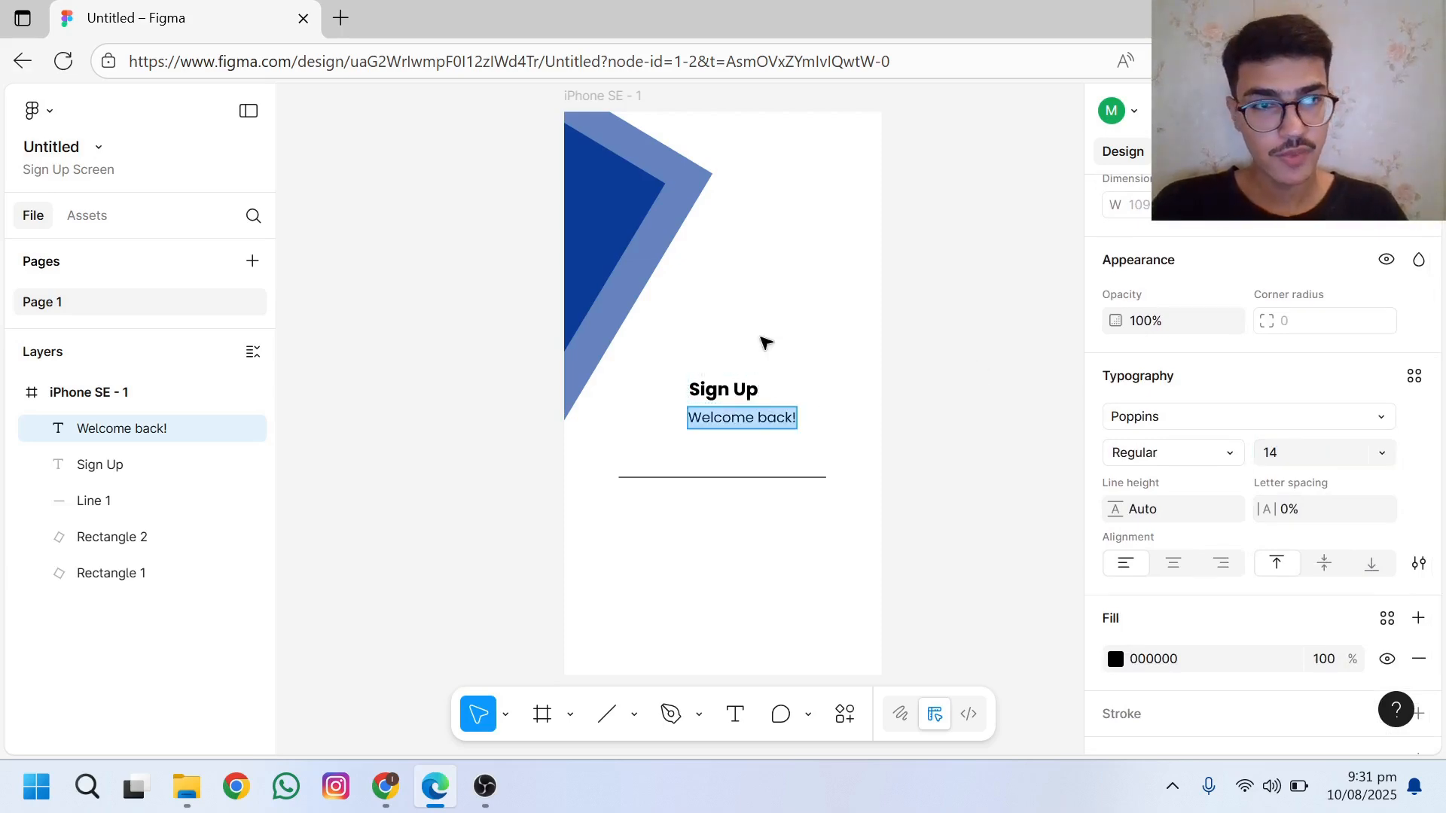
key(Escape)
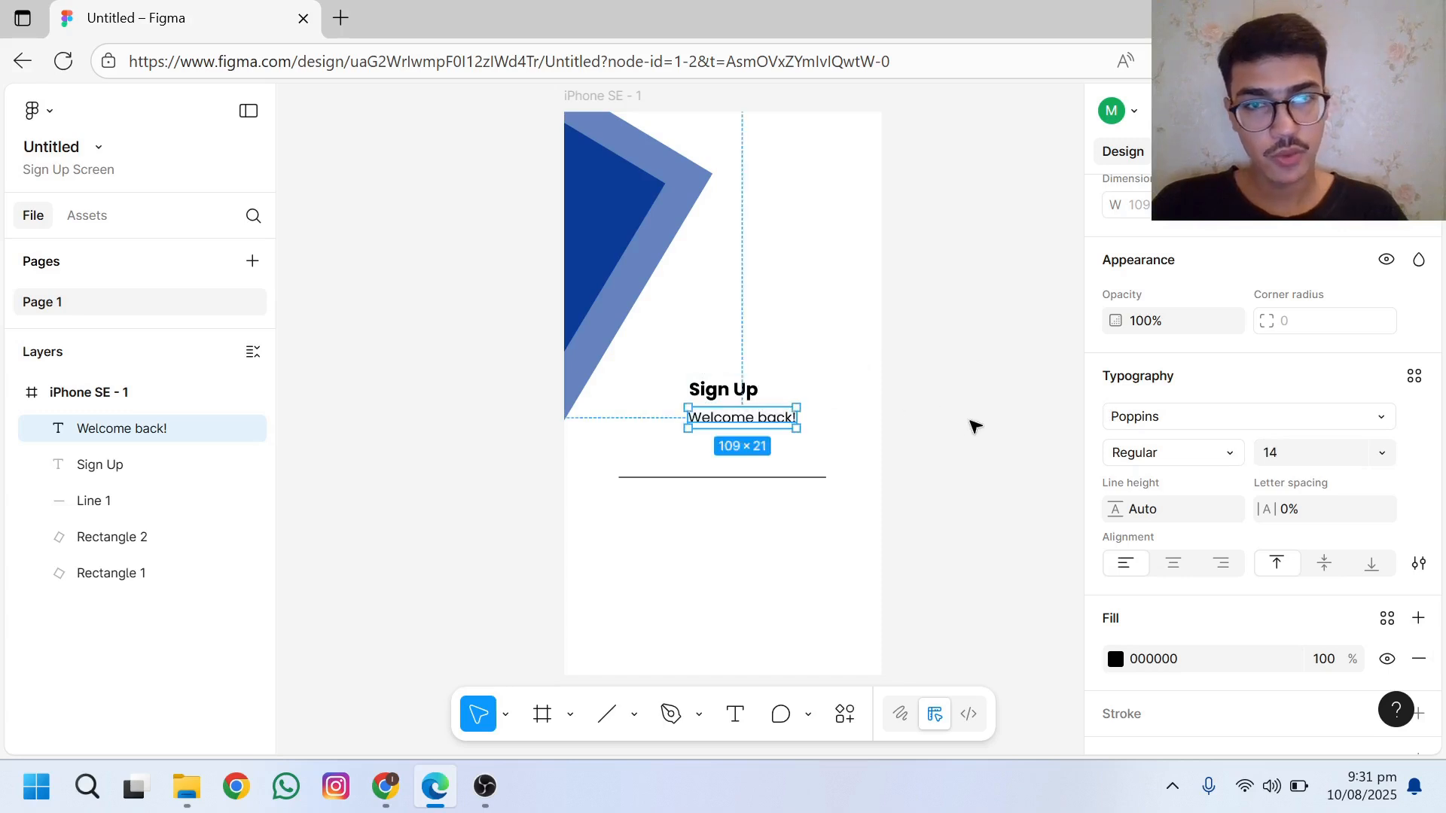
Step: Shift the "Welcome back!" text so it sits roughly centred beneath the "Sign Up" heading
mouse_move(731, 418)
mouse_down()
mouse_move(714, 417)
mouse_move(744, 428)
mouse_up()
click(846, 359)
click(987, 355)
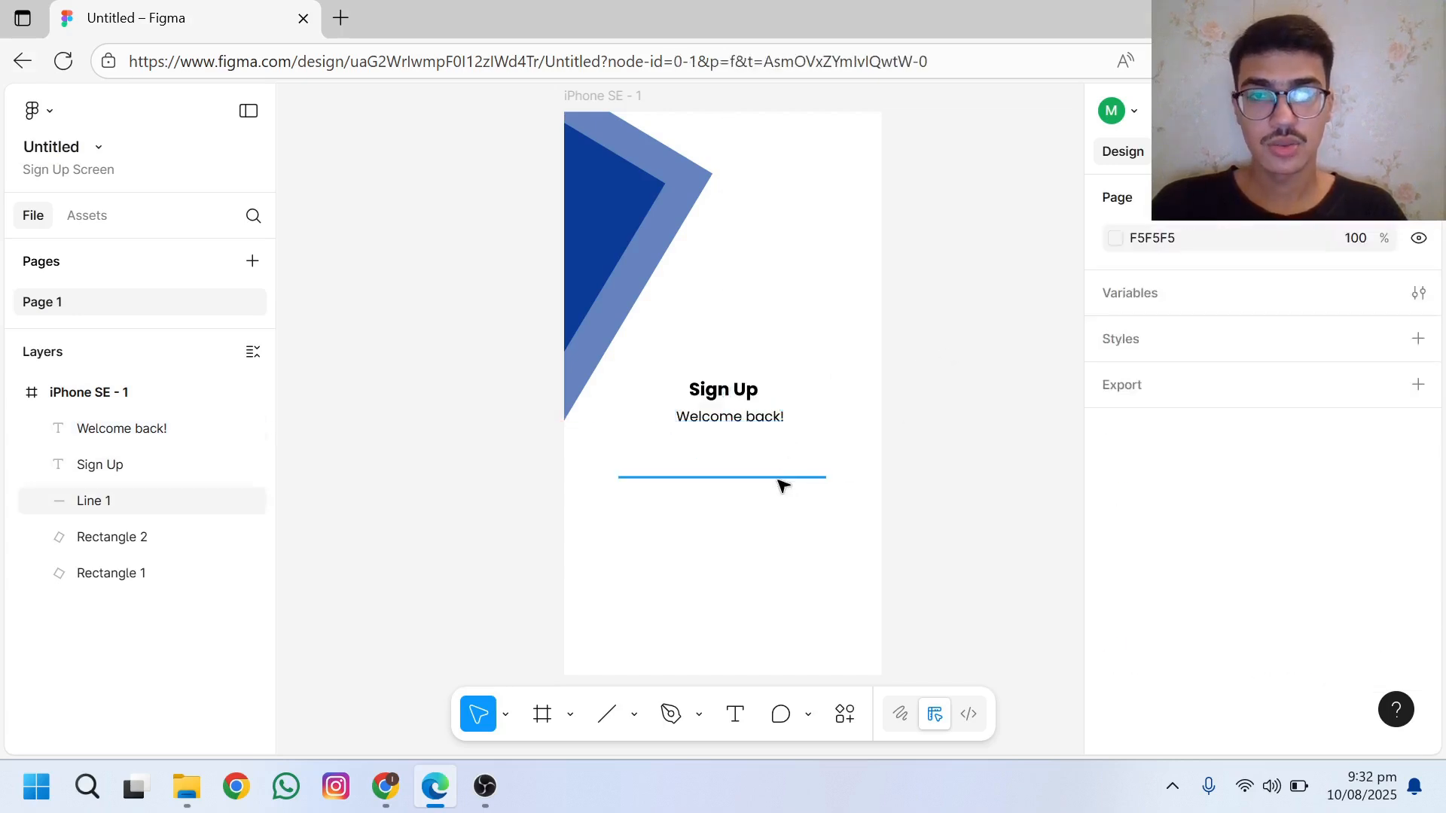
Step: Move the line down to about Y 394 and place a duplicate of it below at about X 55, Y 450
drag(780, 484, 782, 515)
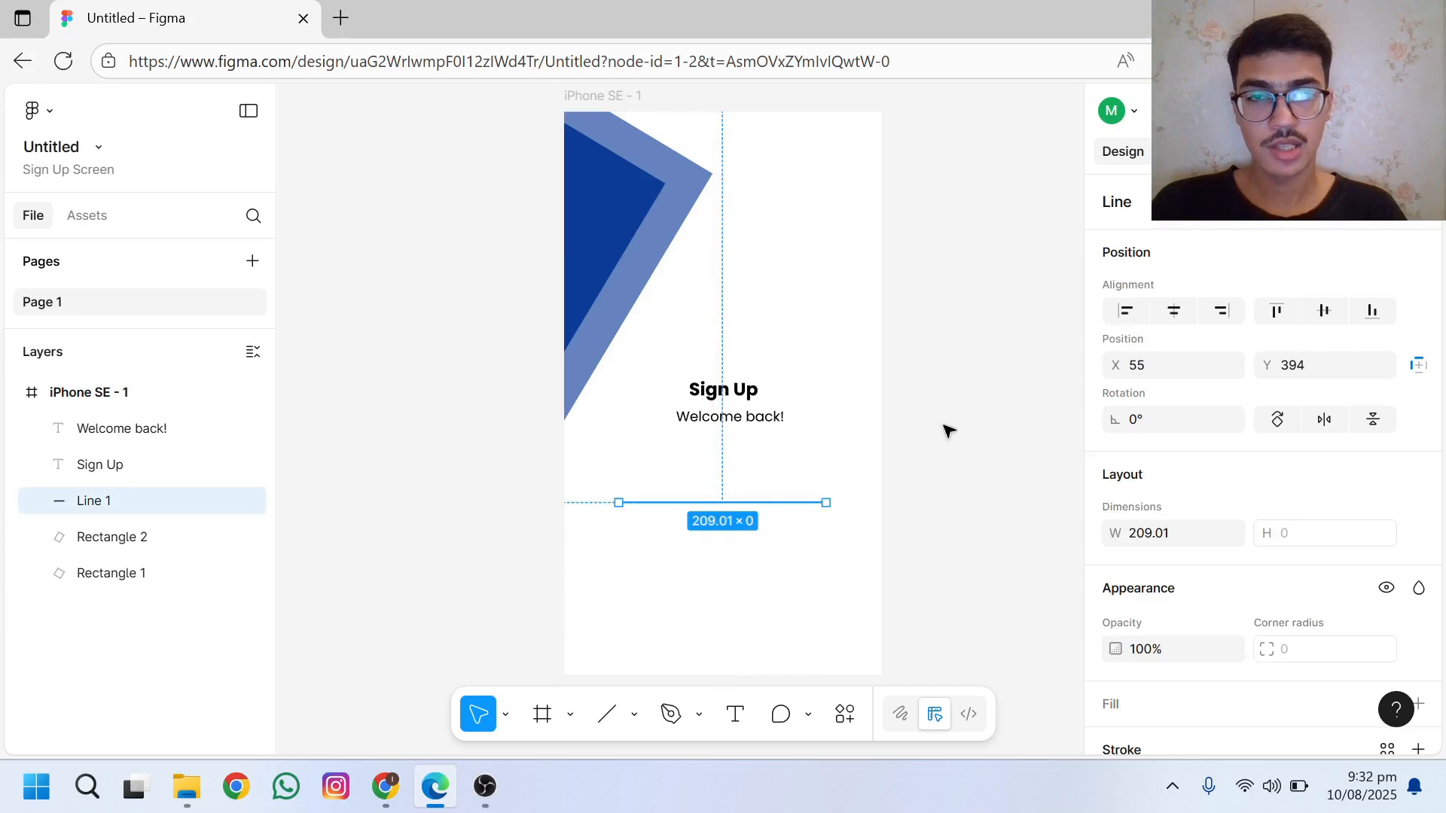
click(937, 435)
click(780, 503)
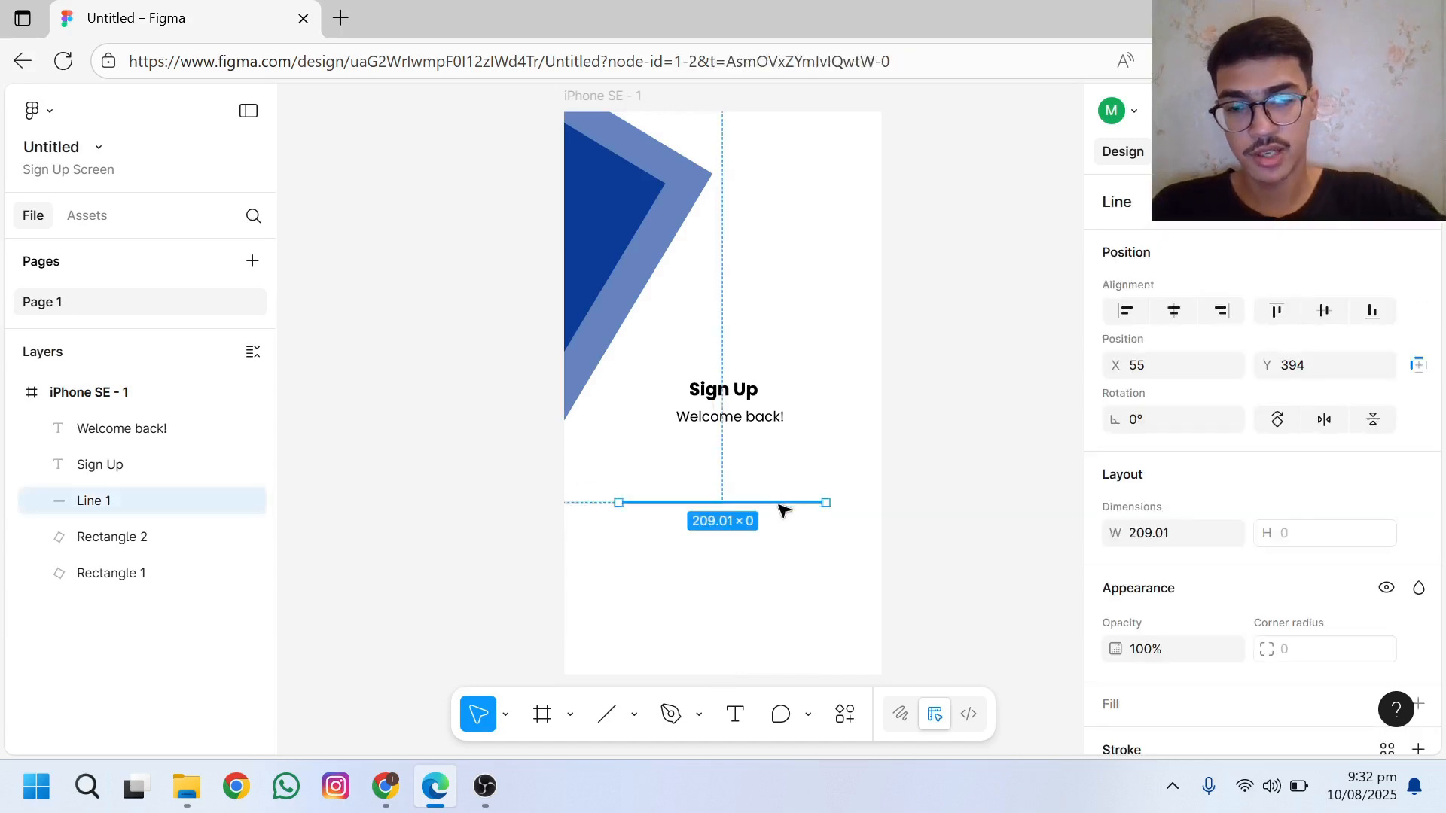
key(ctrl+d)
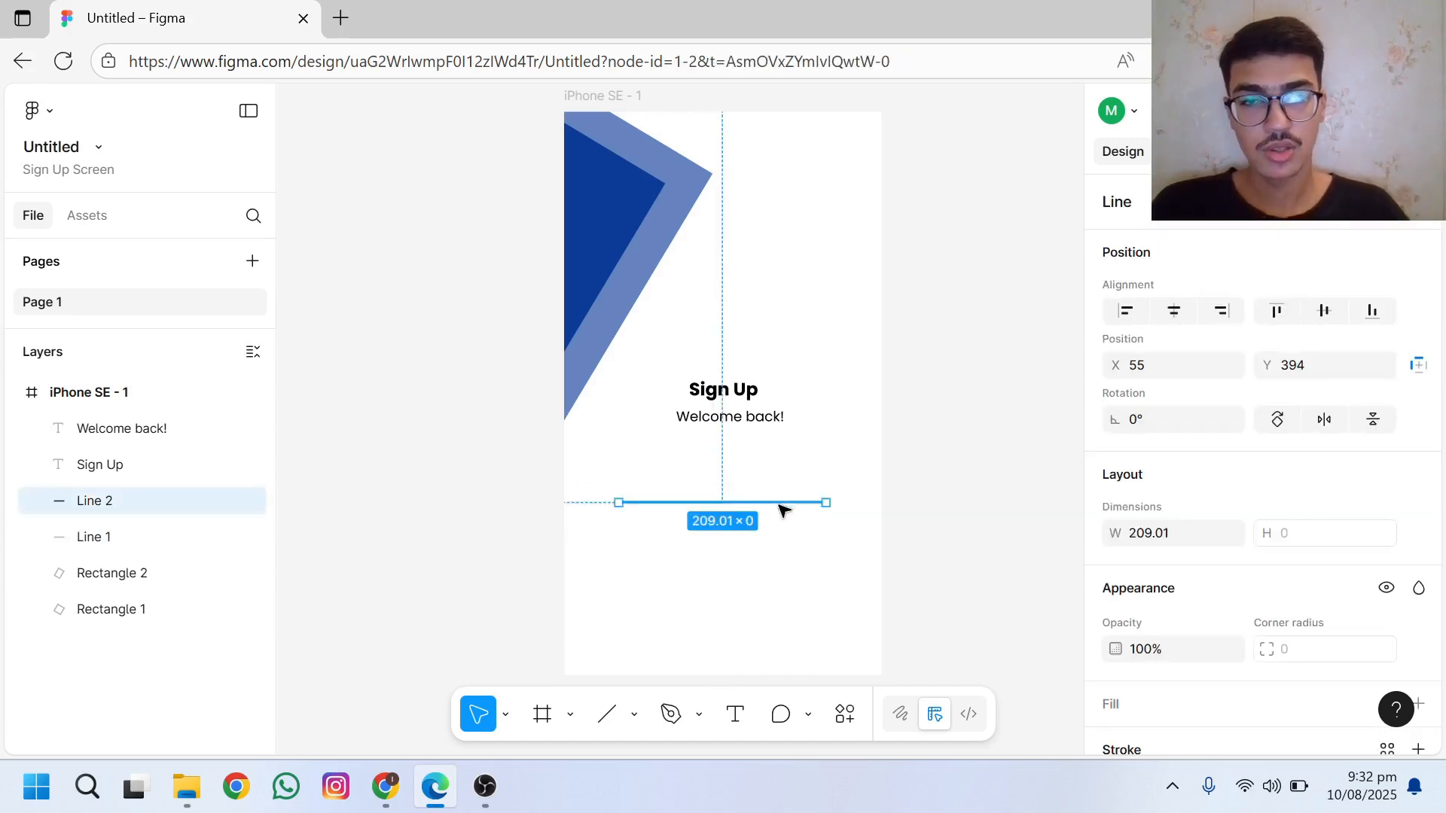
drag(782, 510, 775, 568)
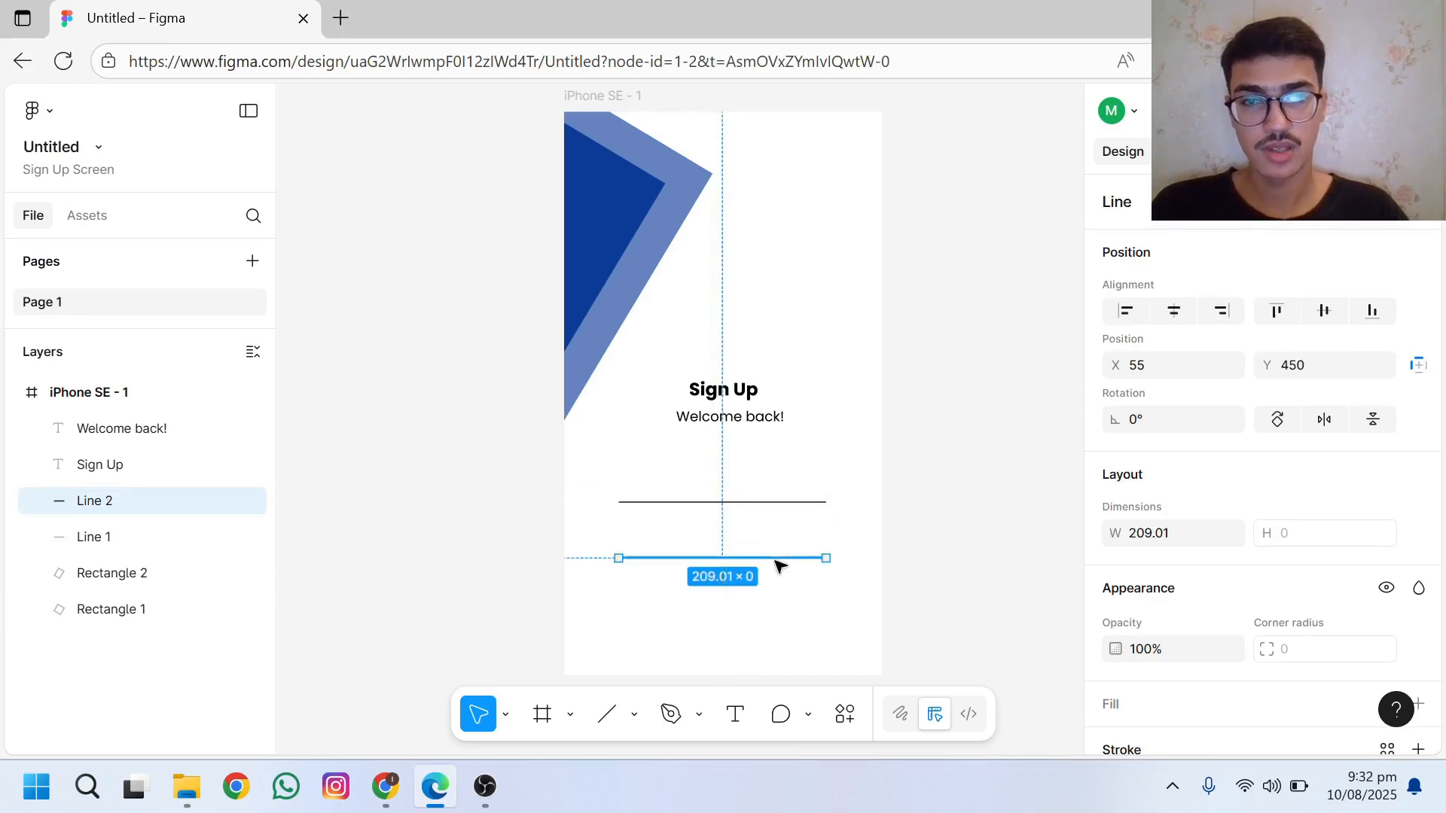
click(976, 412)
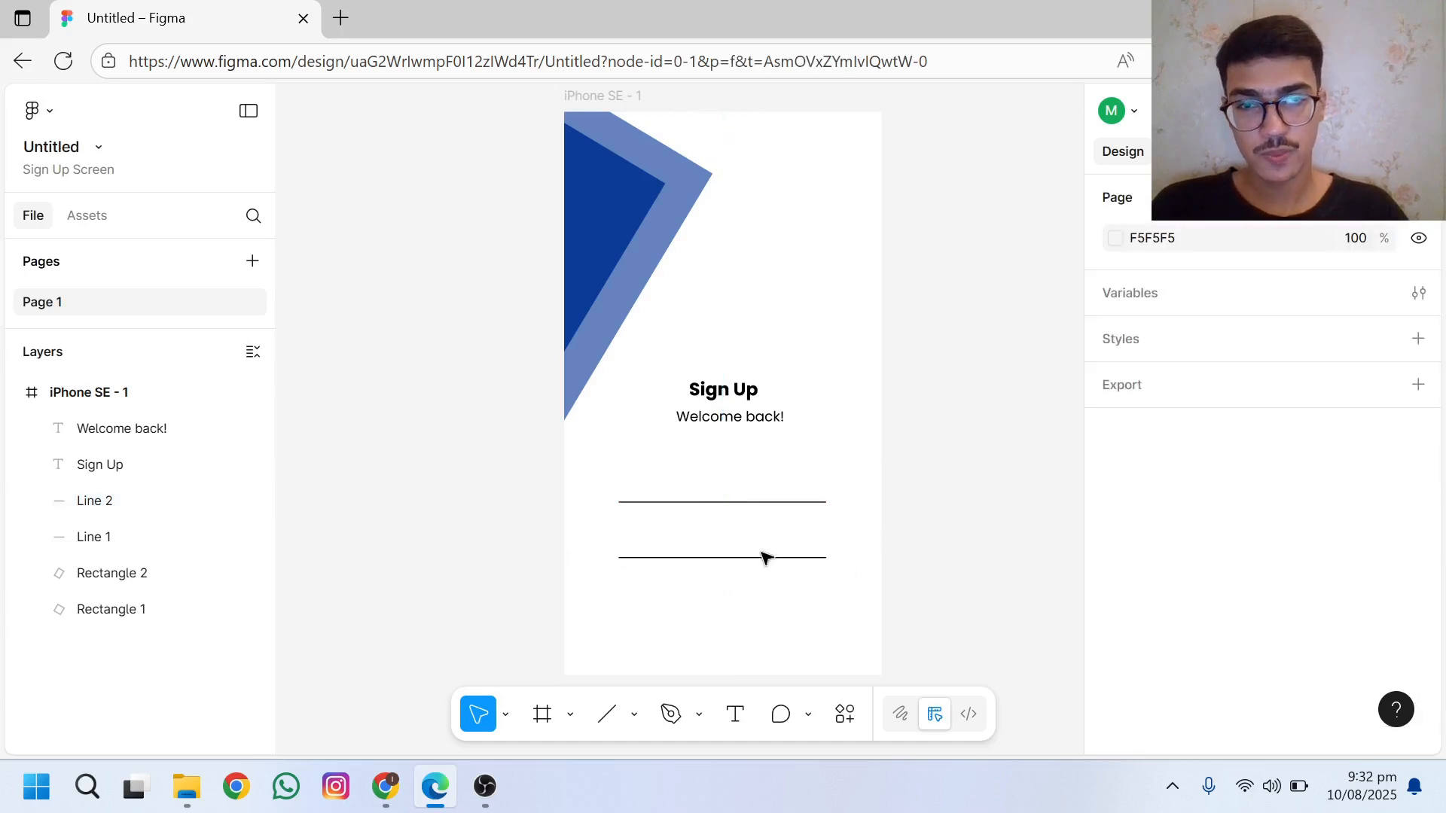
Step: Move the upper line up to about Y 378 and shift the lower line slightly up, keeping both centred
drag(720, 502, 720, 493)
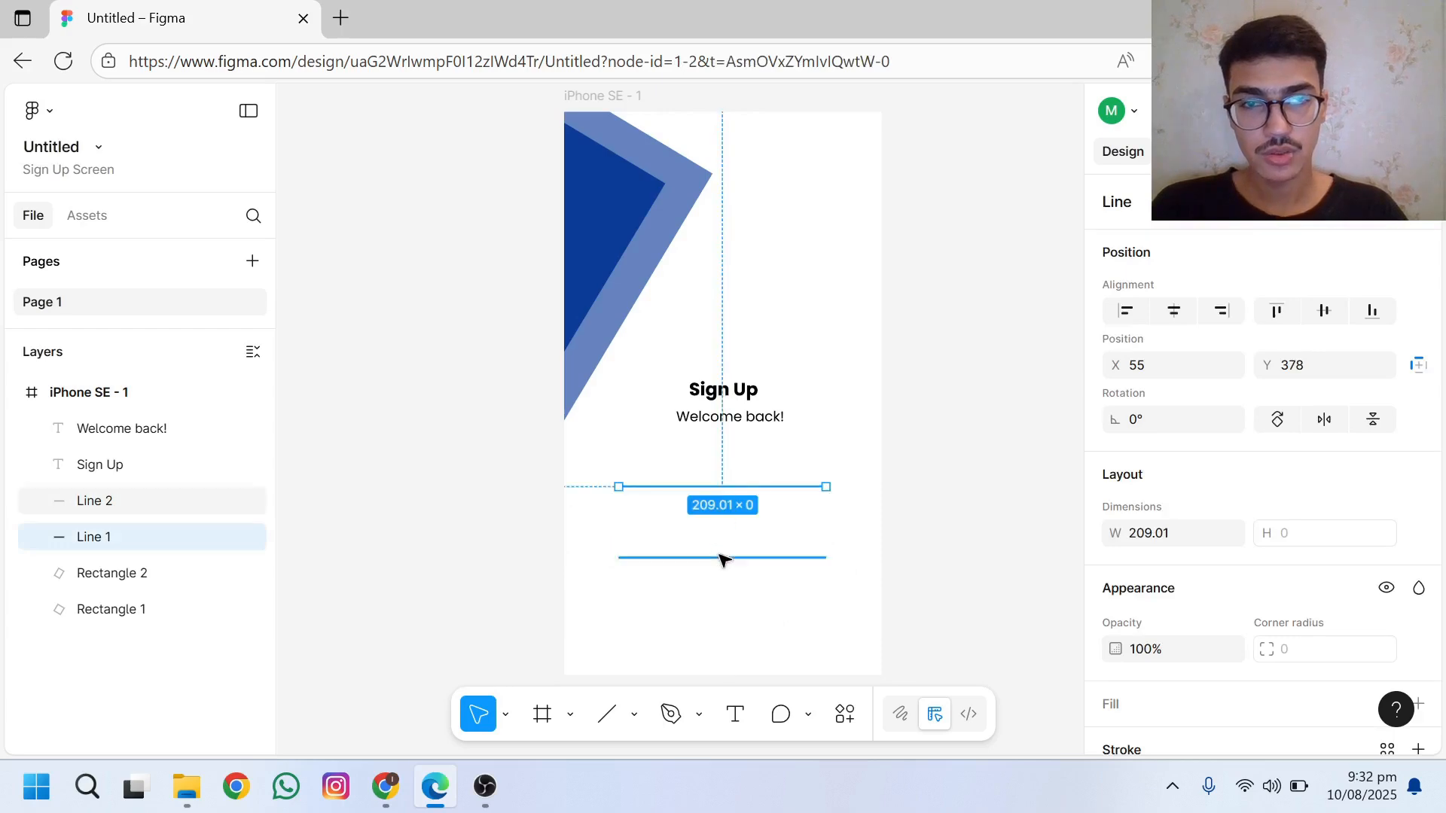
click(721, 558)
drag(722, 558, 723, 546)
click(921, 444)
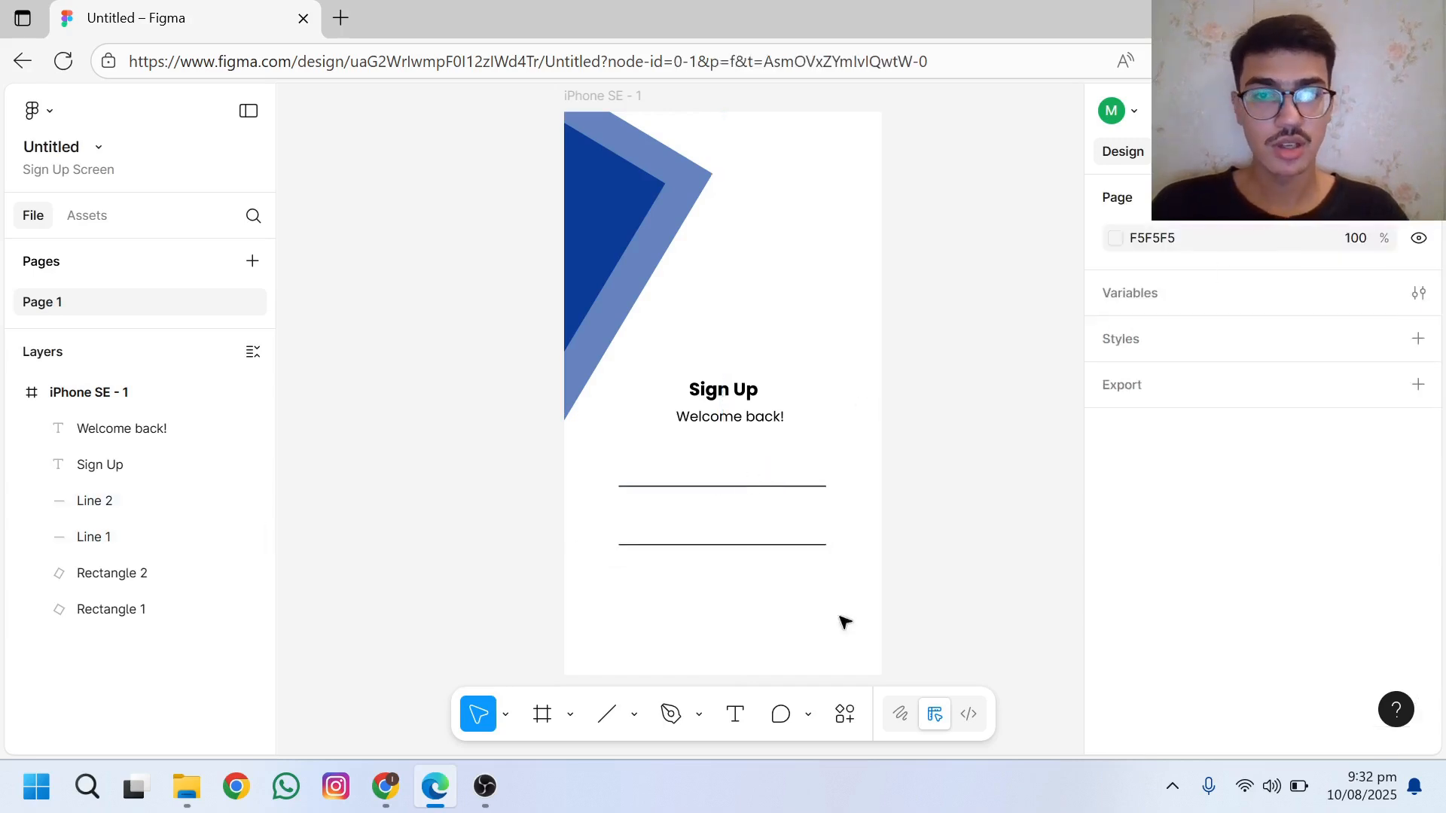
Step: Add a "Username" text at the start of the upper line at about X 59, Y 361
click(738, 718)
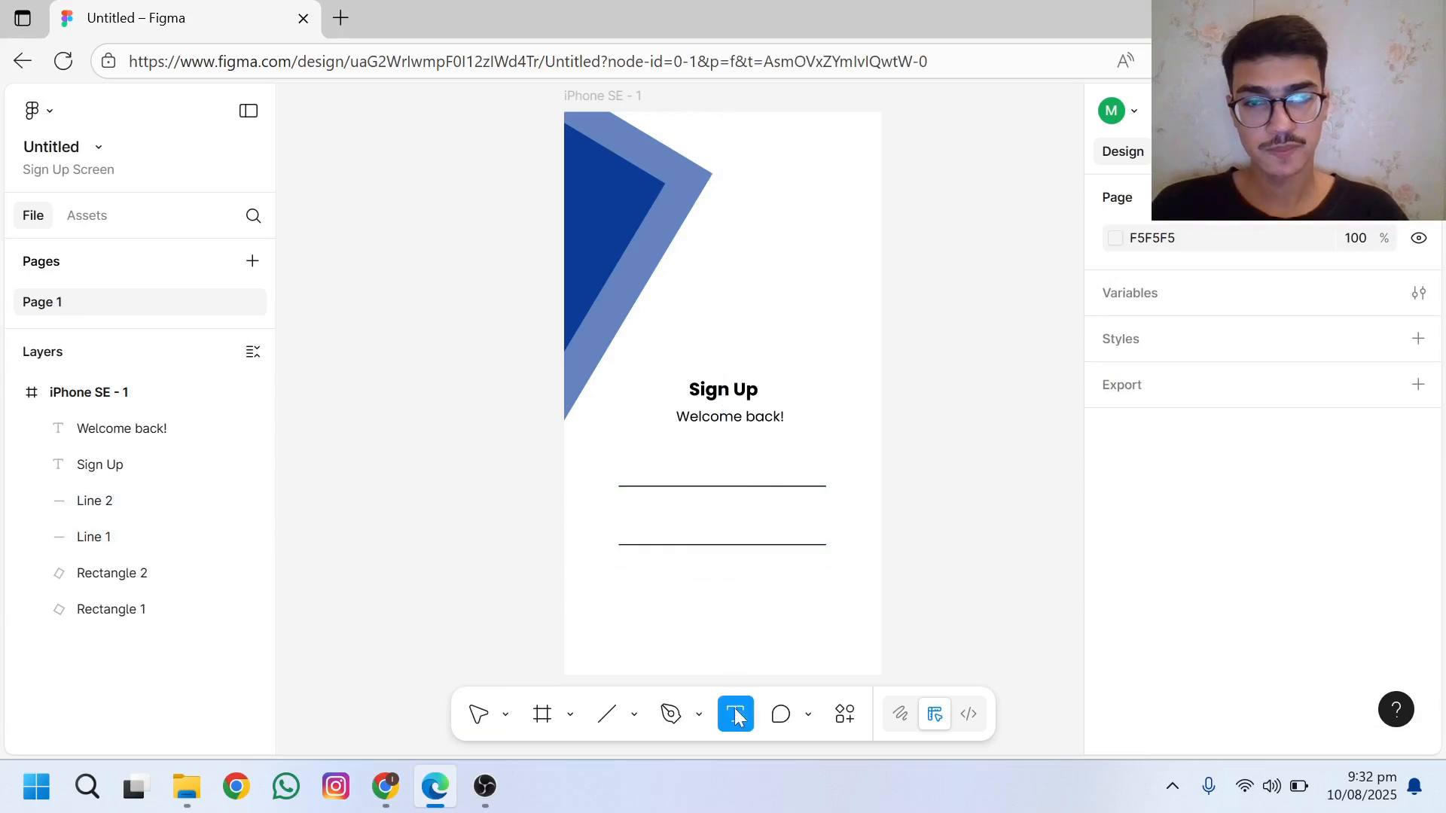
click(622, 470)
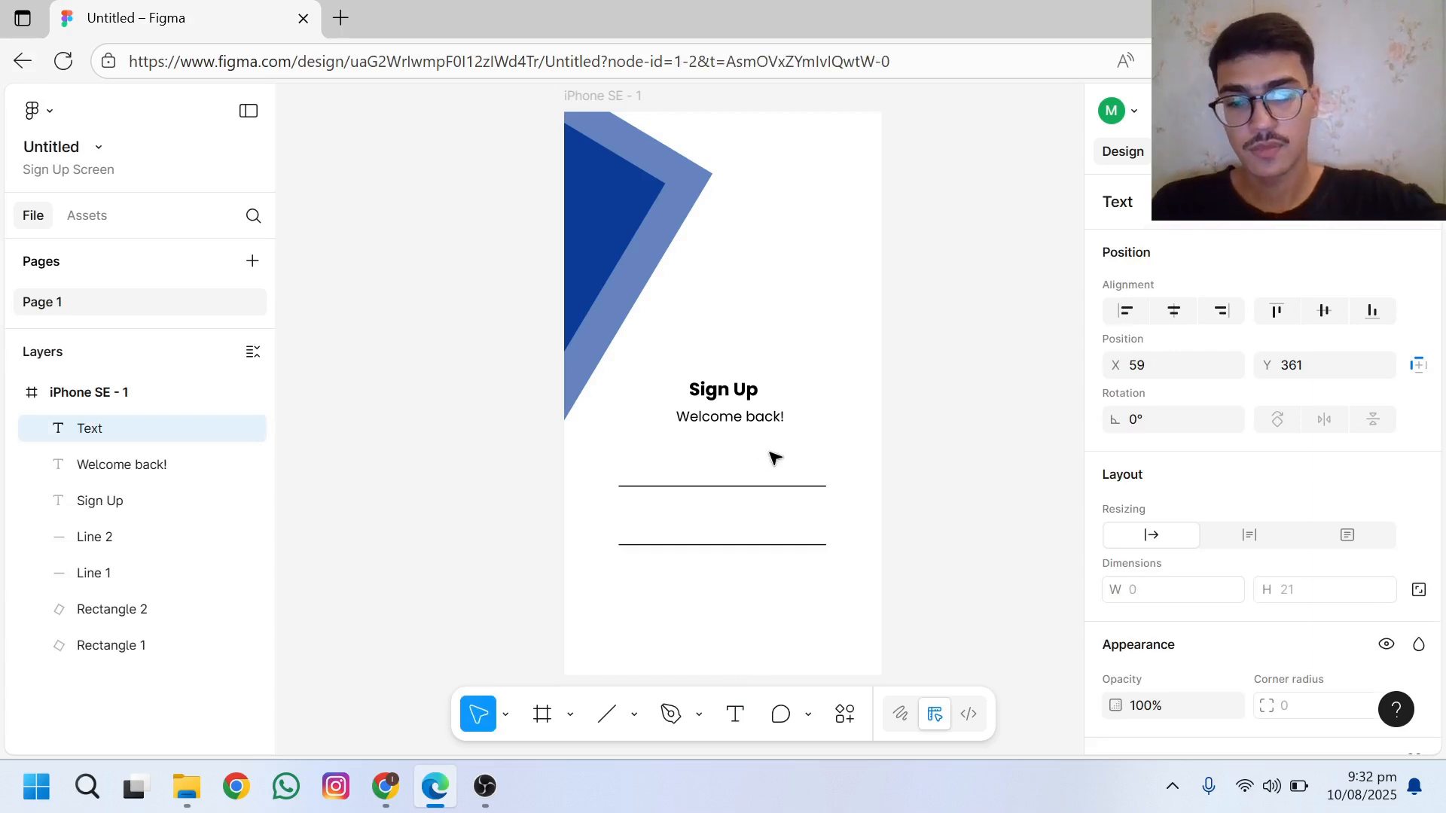
text(Username)
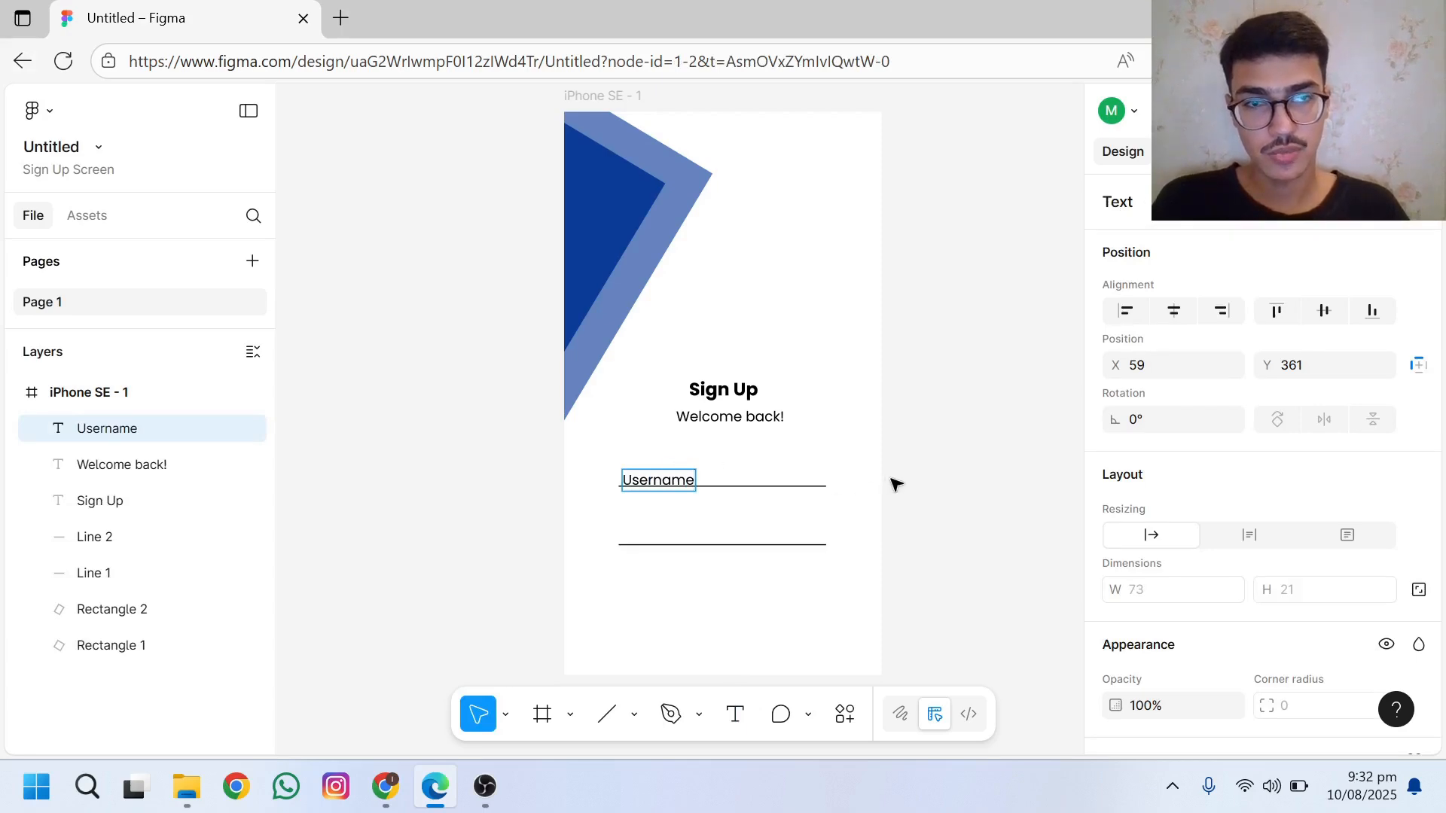
key(Escape)
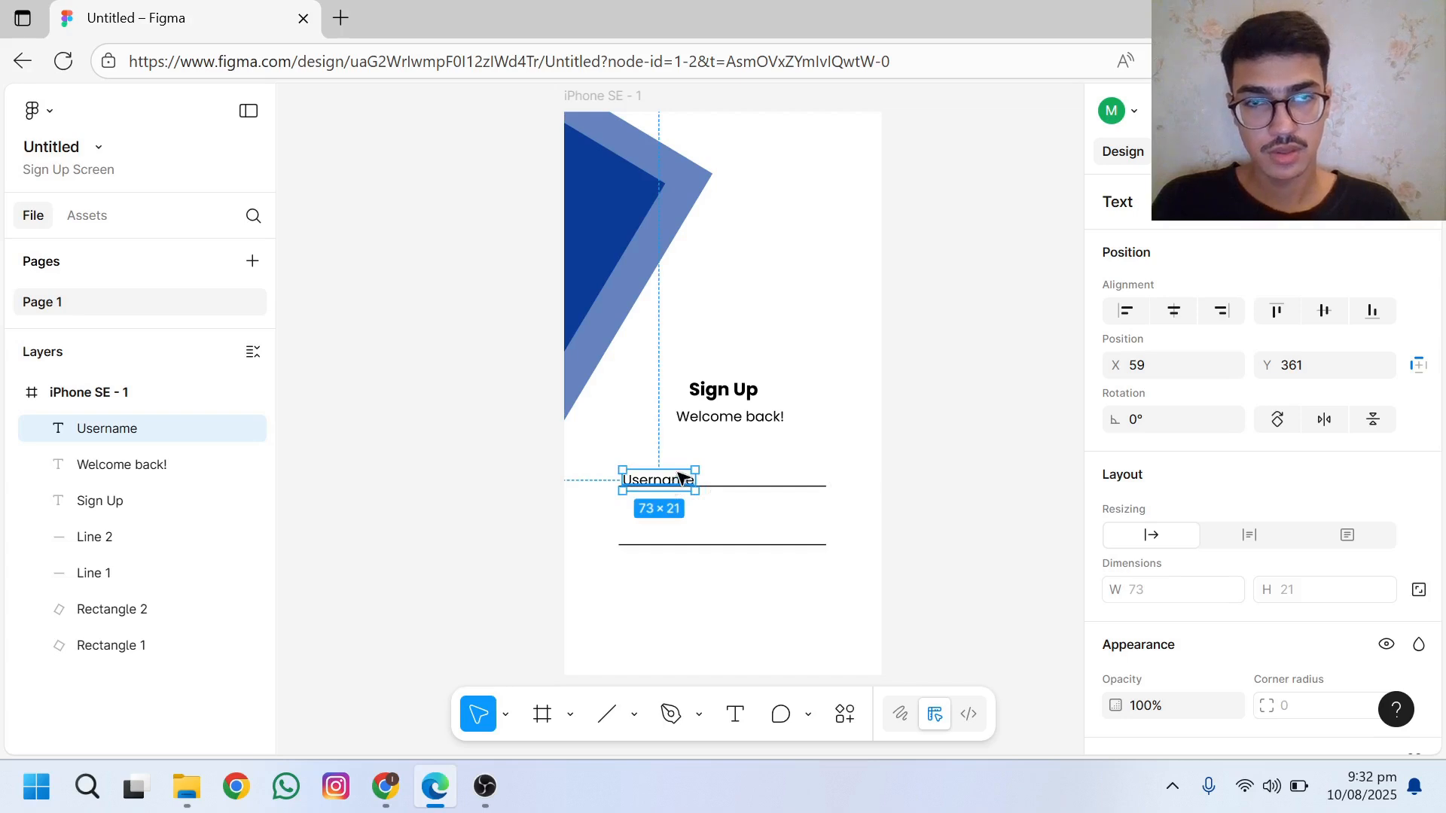
Step: Centre the "Username" text above the upper line at about X 123, Y 354, and place a duplicate over the lower line at about Y 416
drag(679, 472, 726, 479)
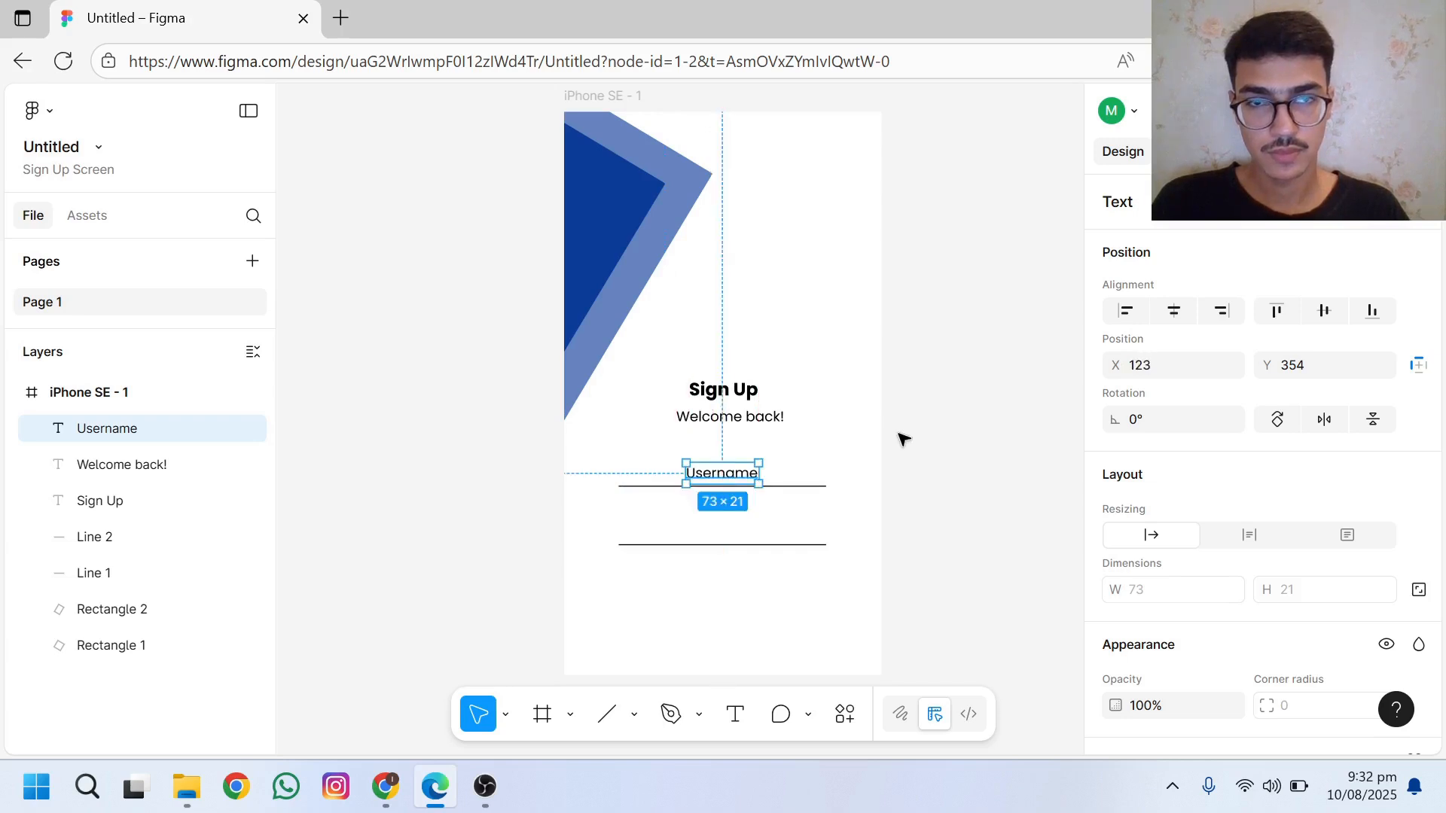
click(897, 436)
click(726, 480)
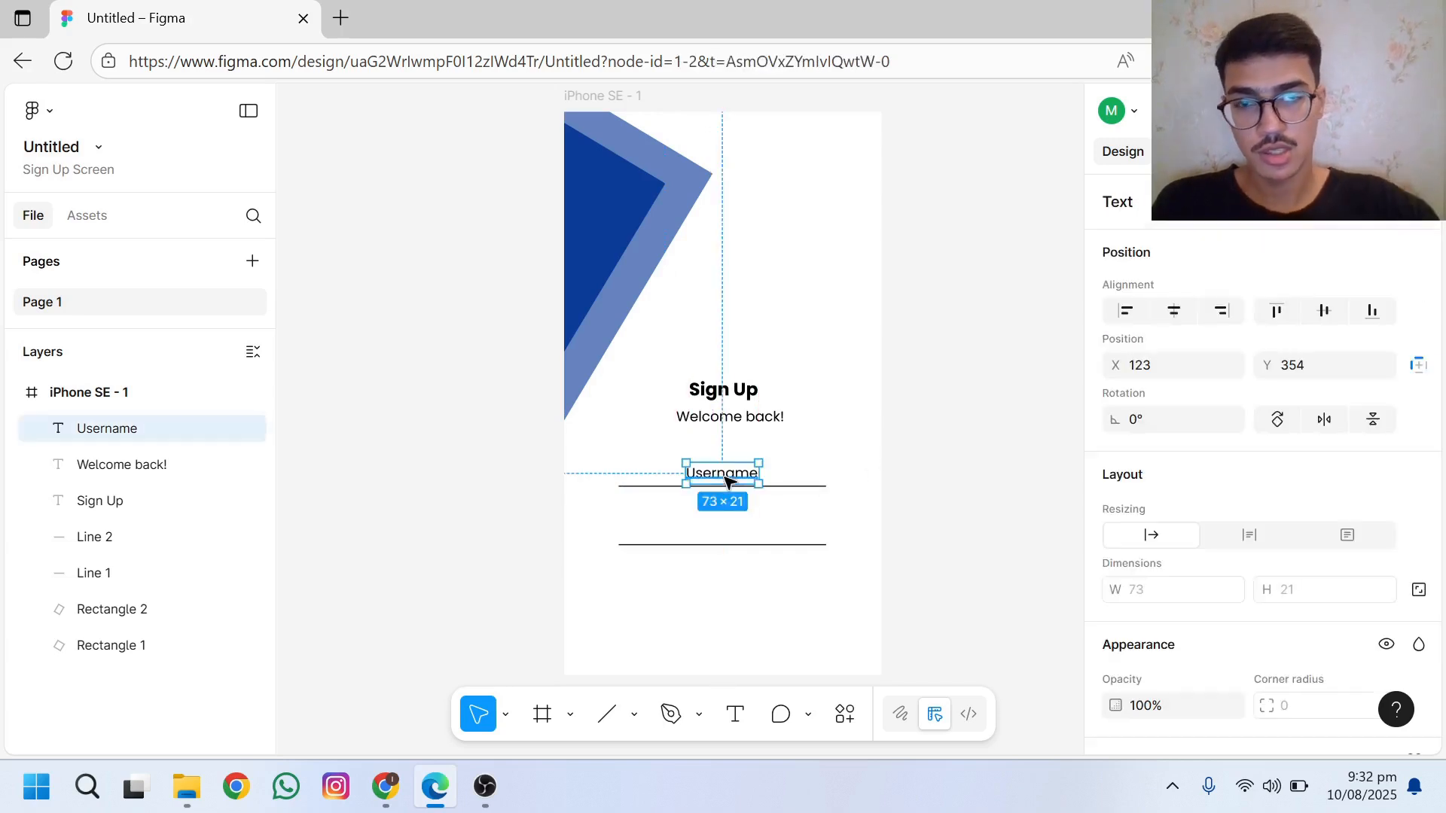
key(ctrl+d)
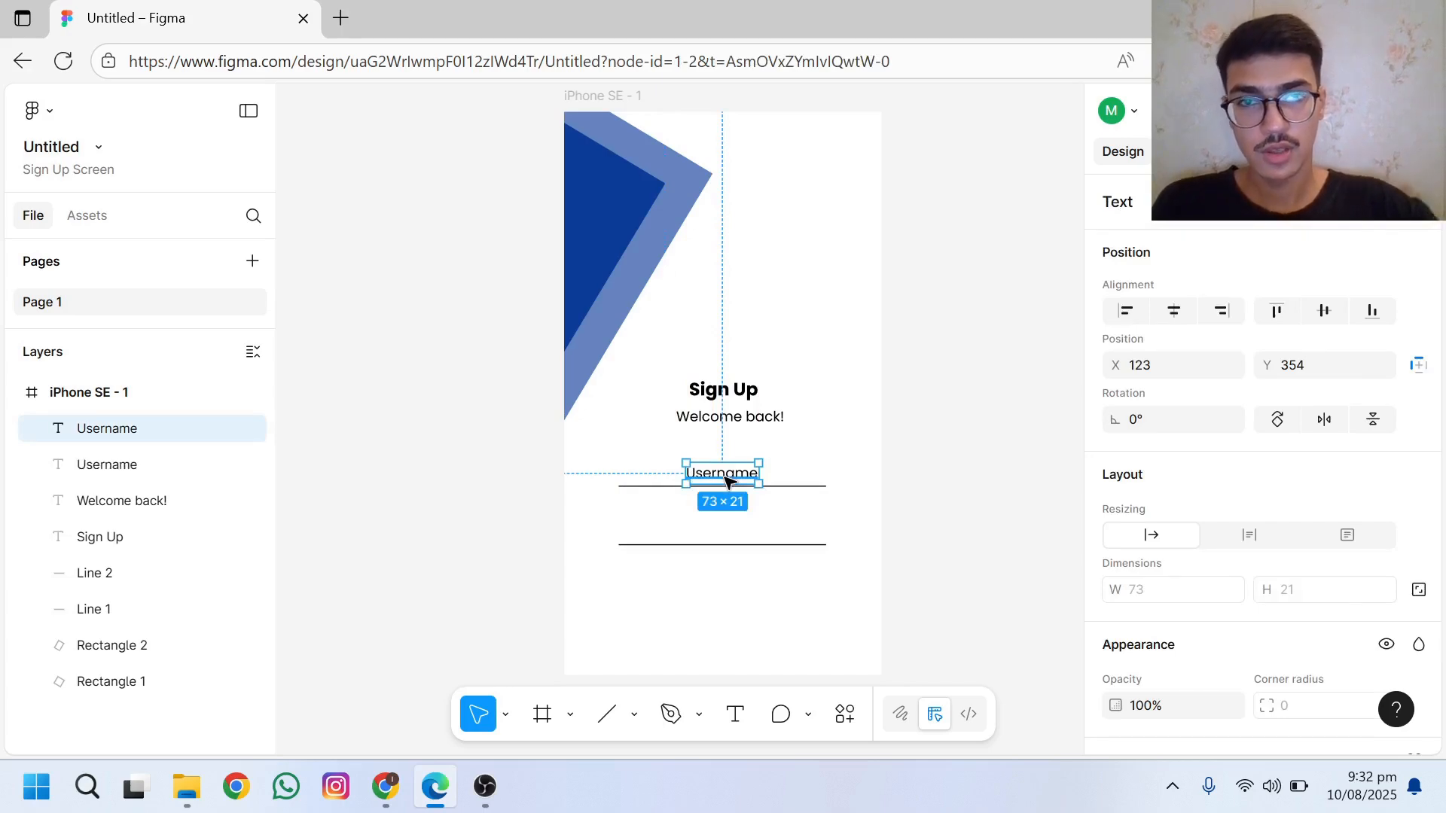
drag(726, 476, 724, 539)
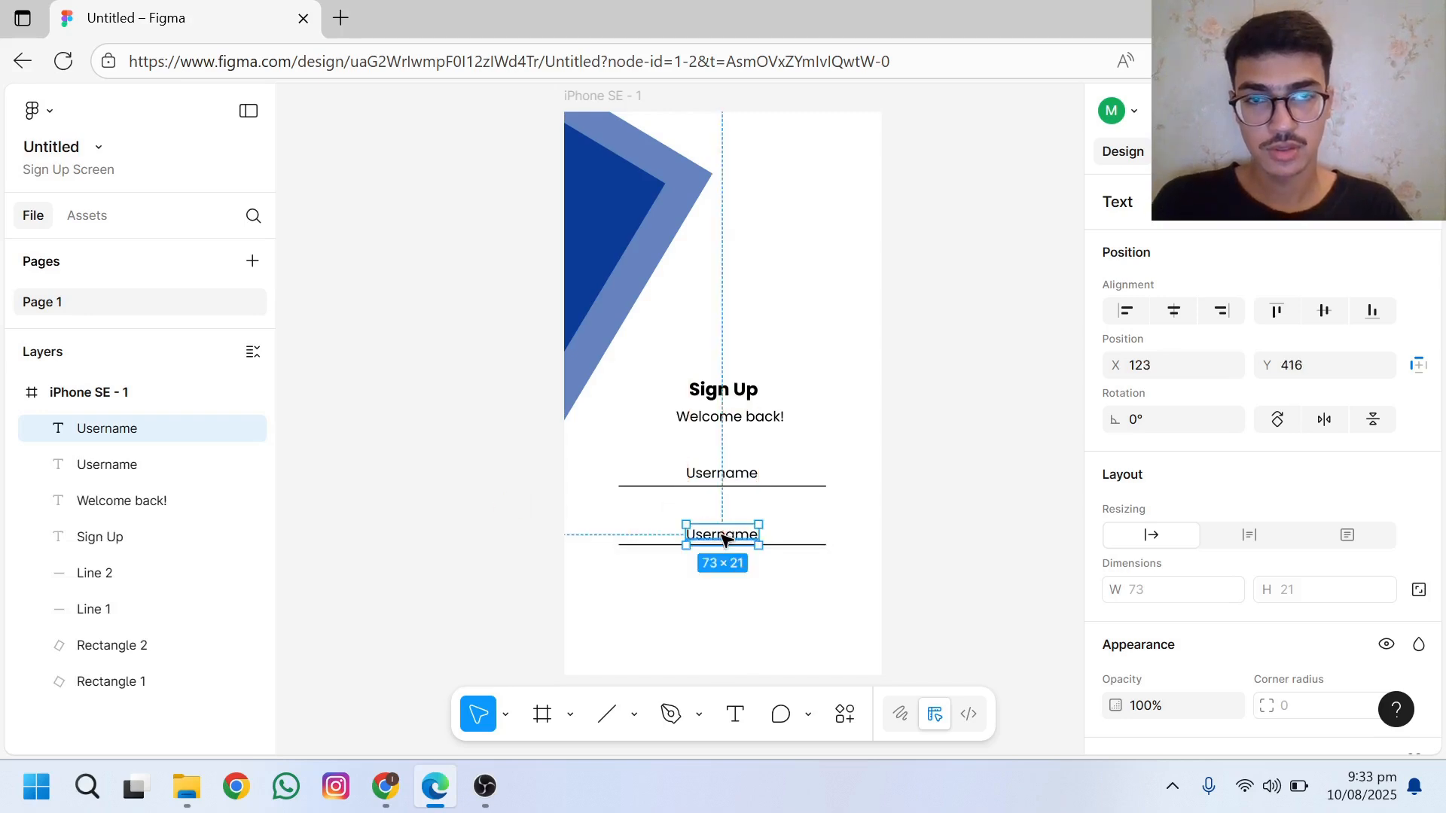
Step: Change the duplicated label on the lower line to "Password" and recentre it horizontally at about X 126
double_click(723, 538)
text(Pa)
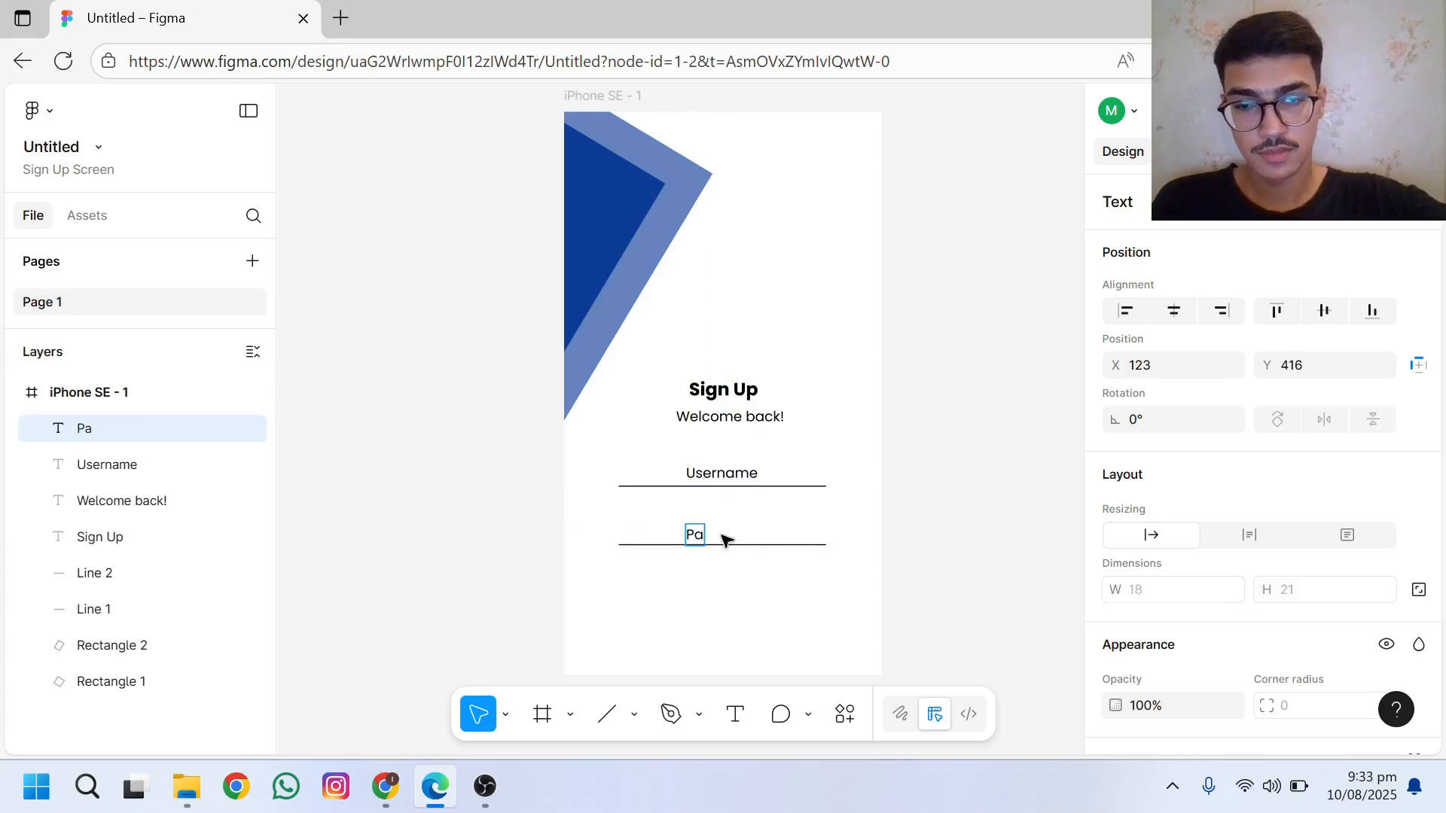
text(sswor)
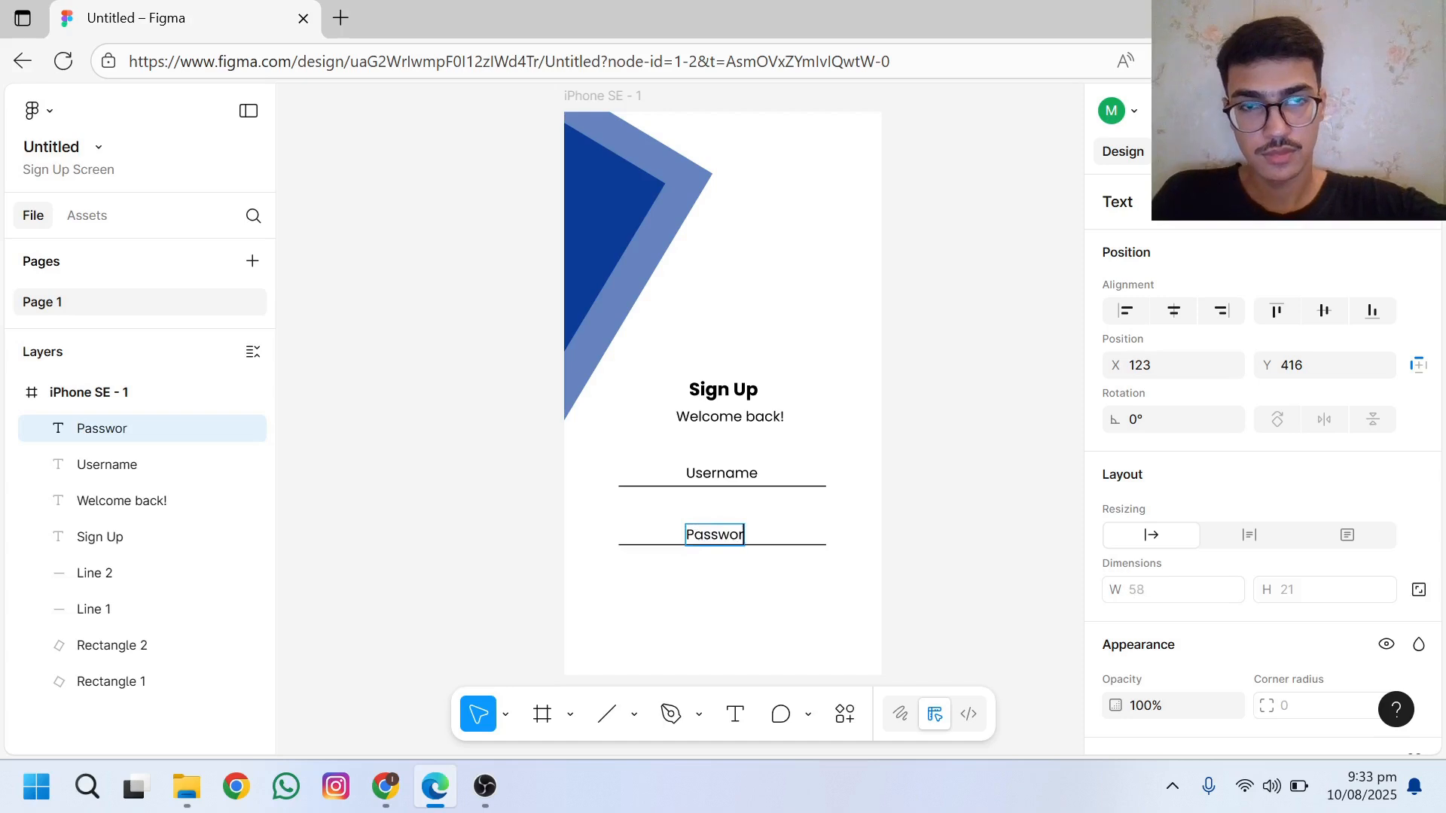
text(d)
key(Escape)
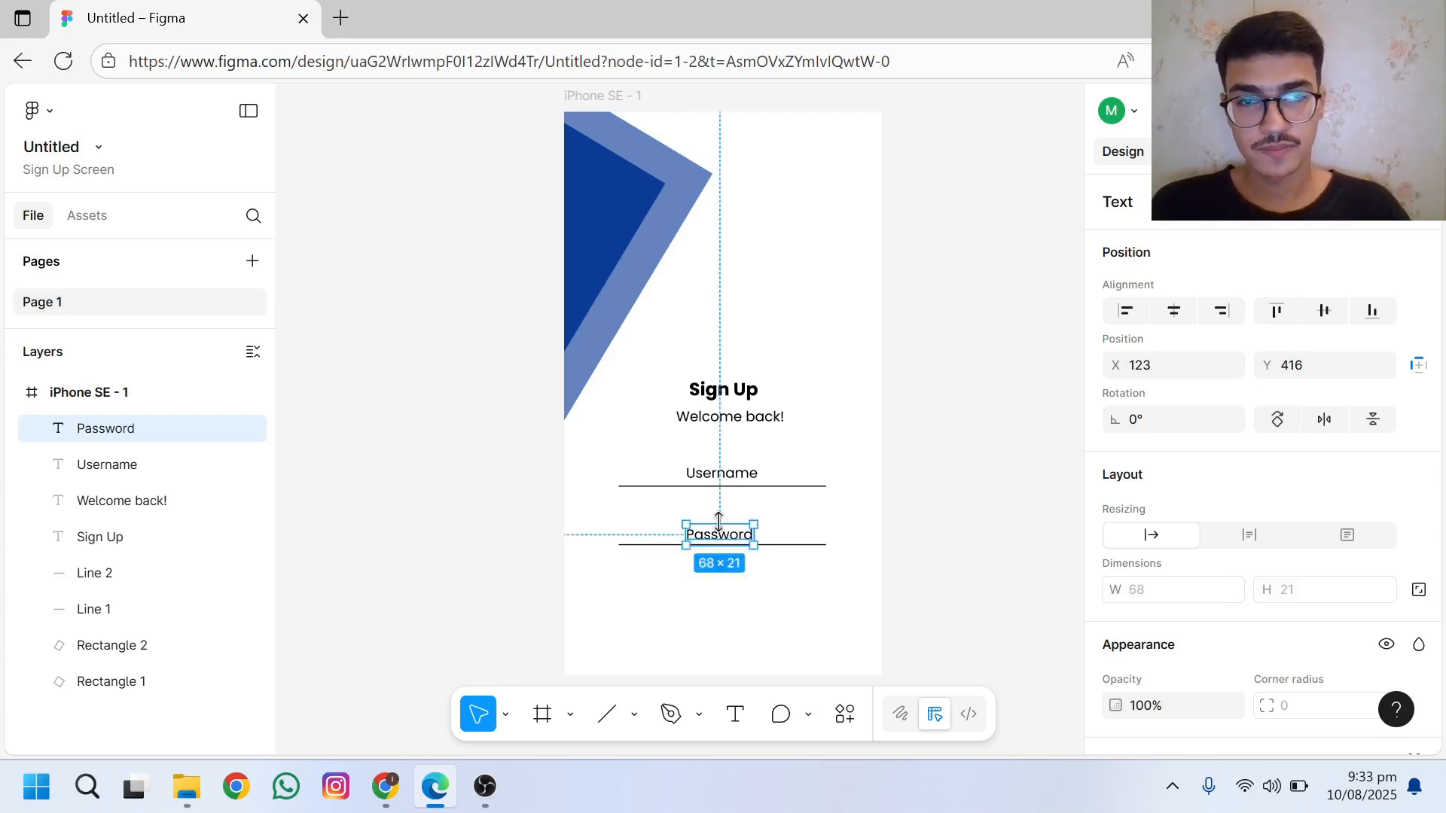
mouse_move(722, 541)
mouse_down()
mouse_move(723, 528)
mouse_move(727, 541)
mouse_up()
click(857, 496)
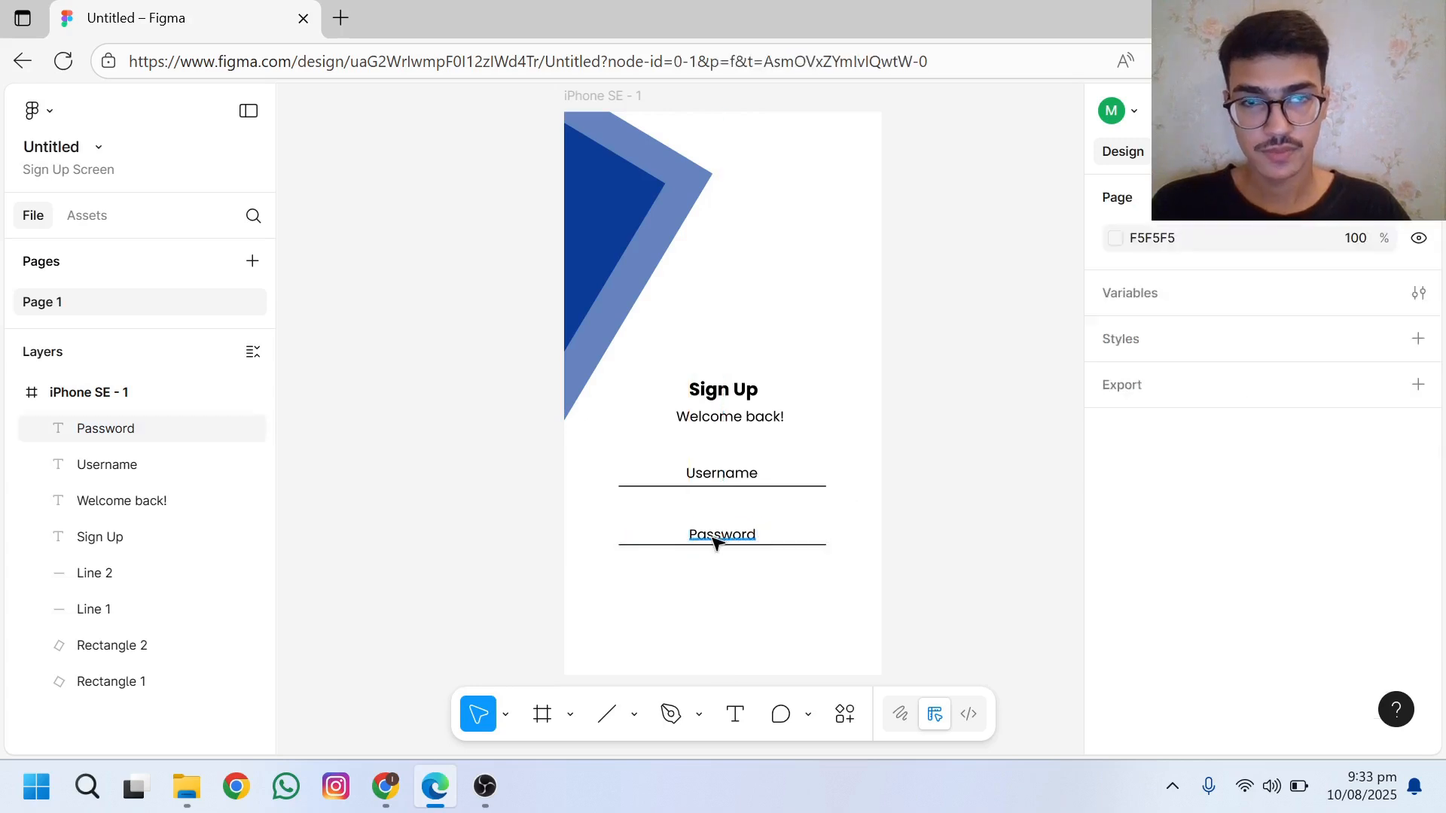
Step: Nudge the "Password" text up to about Y 412 so it sits just above the lower line
click(713, 538)
key(Up)
key(Up)
key(Up)
key(Up)
key(Up)
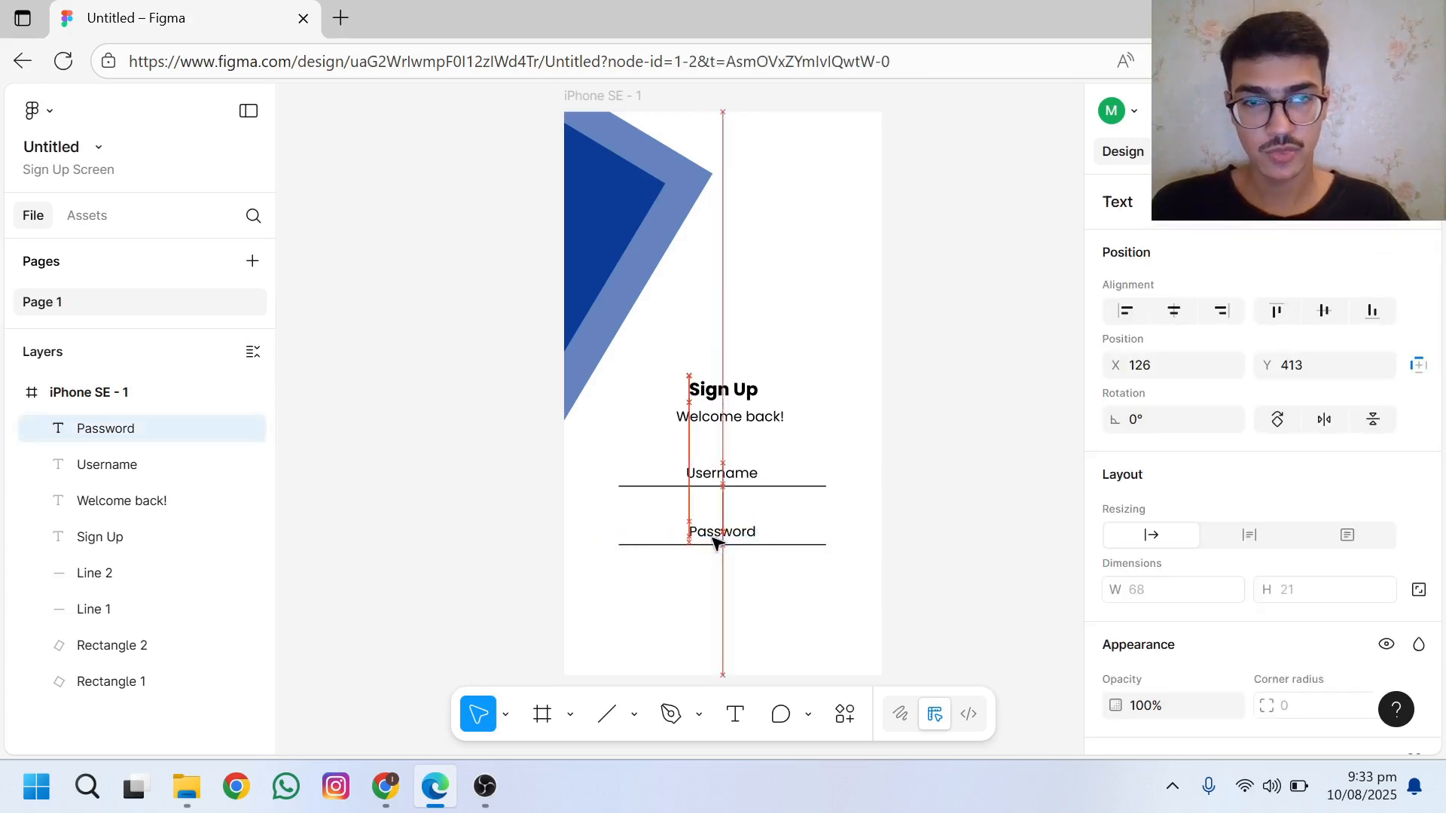
key(Down)
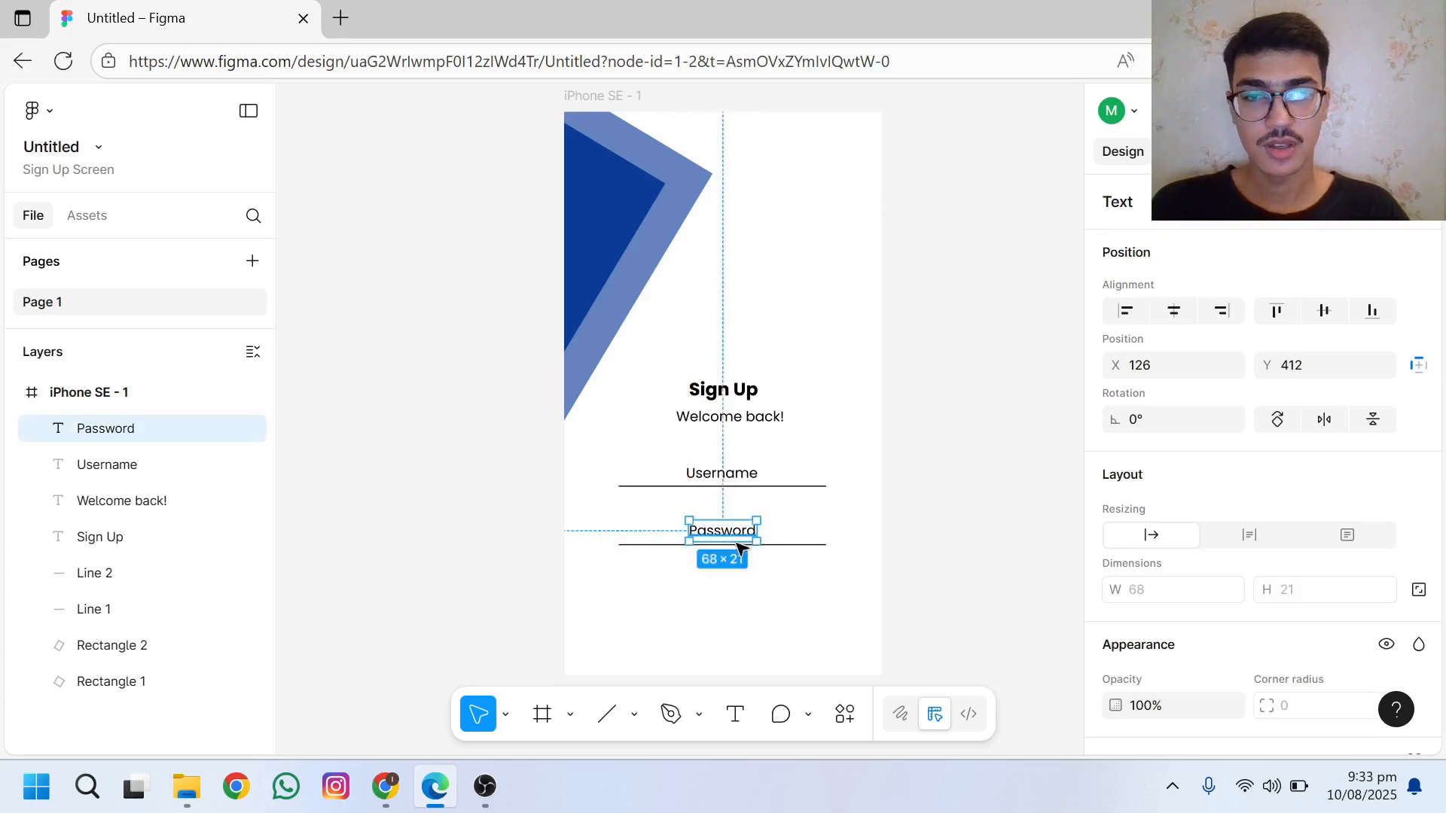
click(815, 605)
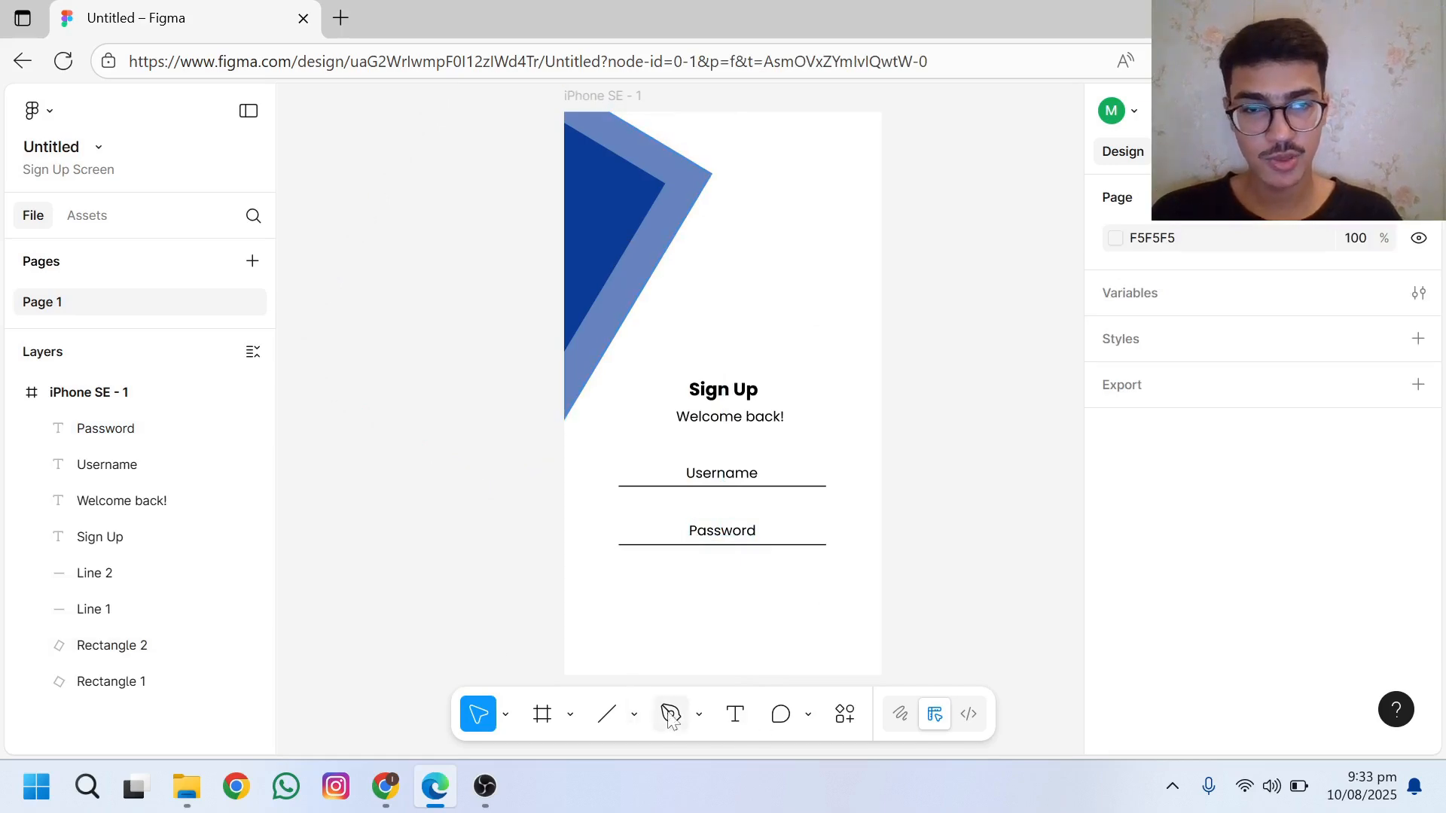
Step: Draw a button rectangle of about 185 × 40 centred below the password line at about X 67, Y 503
click(631, 715)
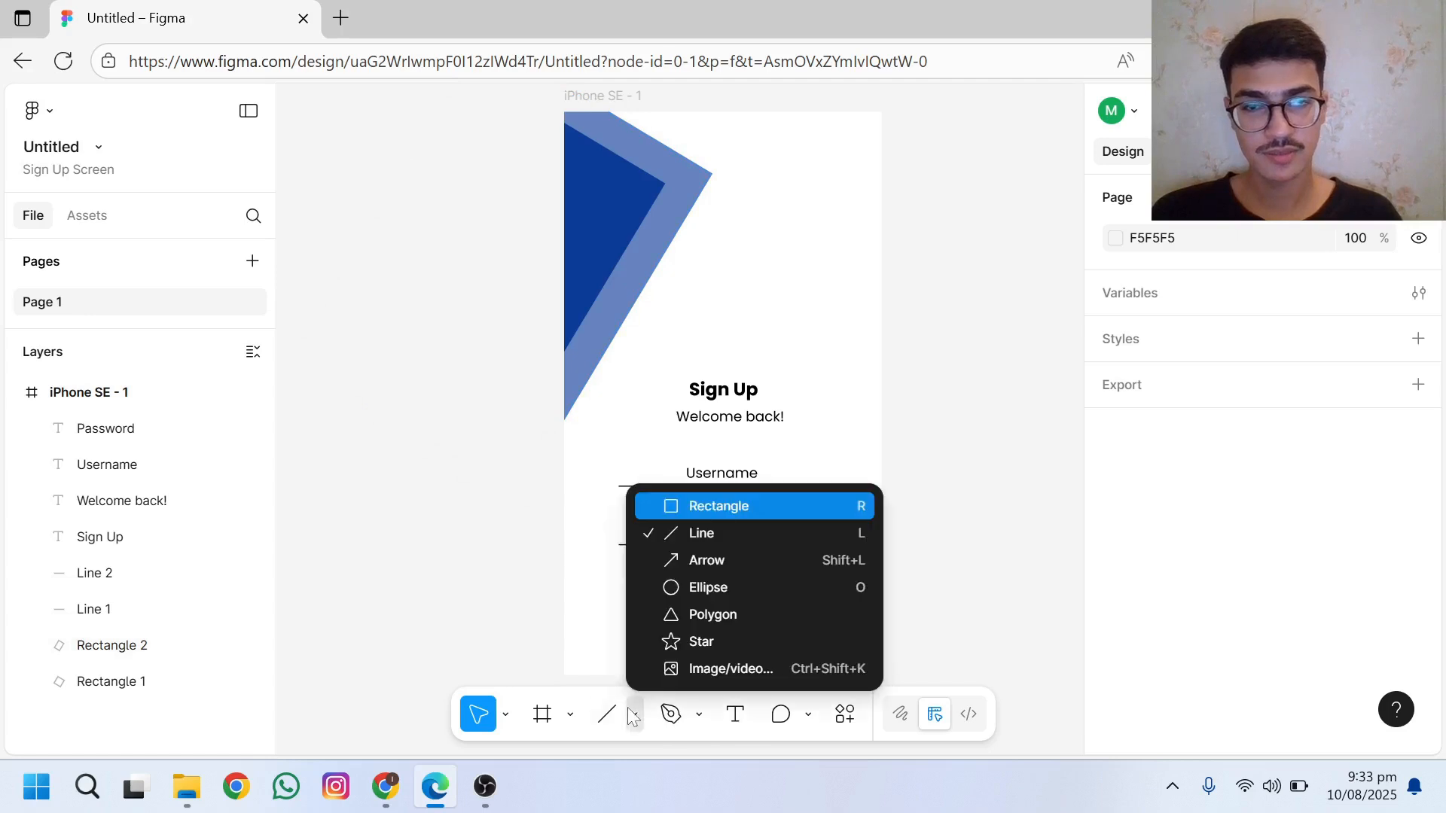
click(723, 505)
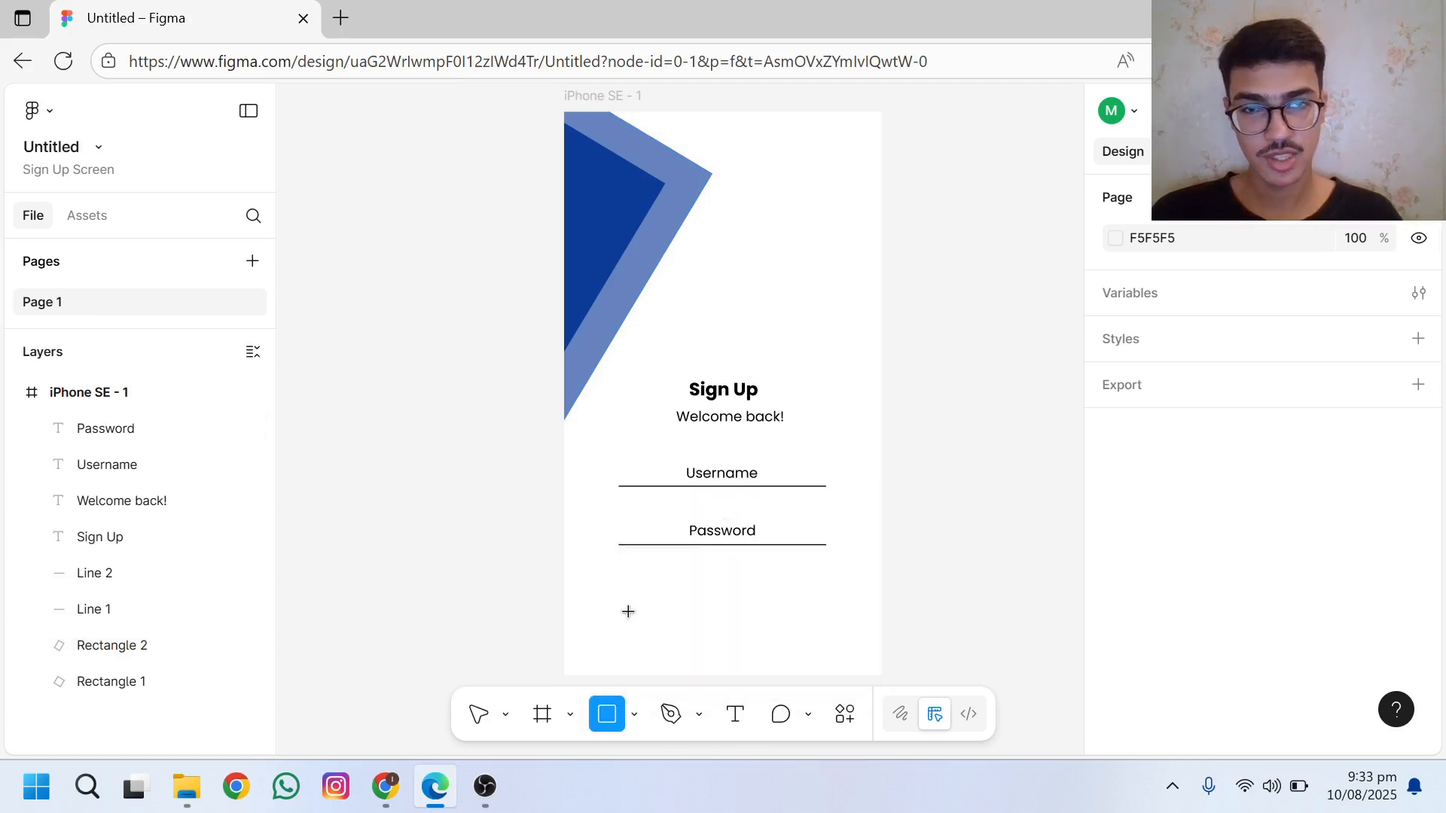
drag(629, 610, 813, 650)
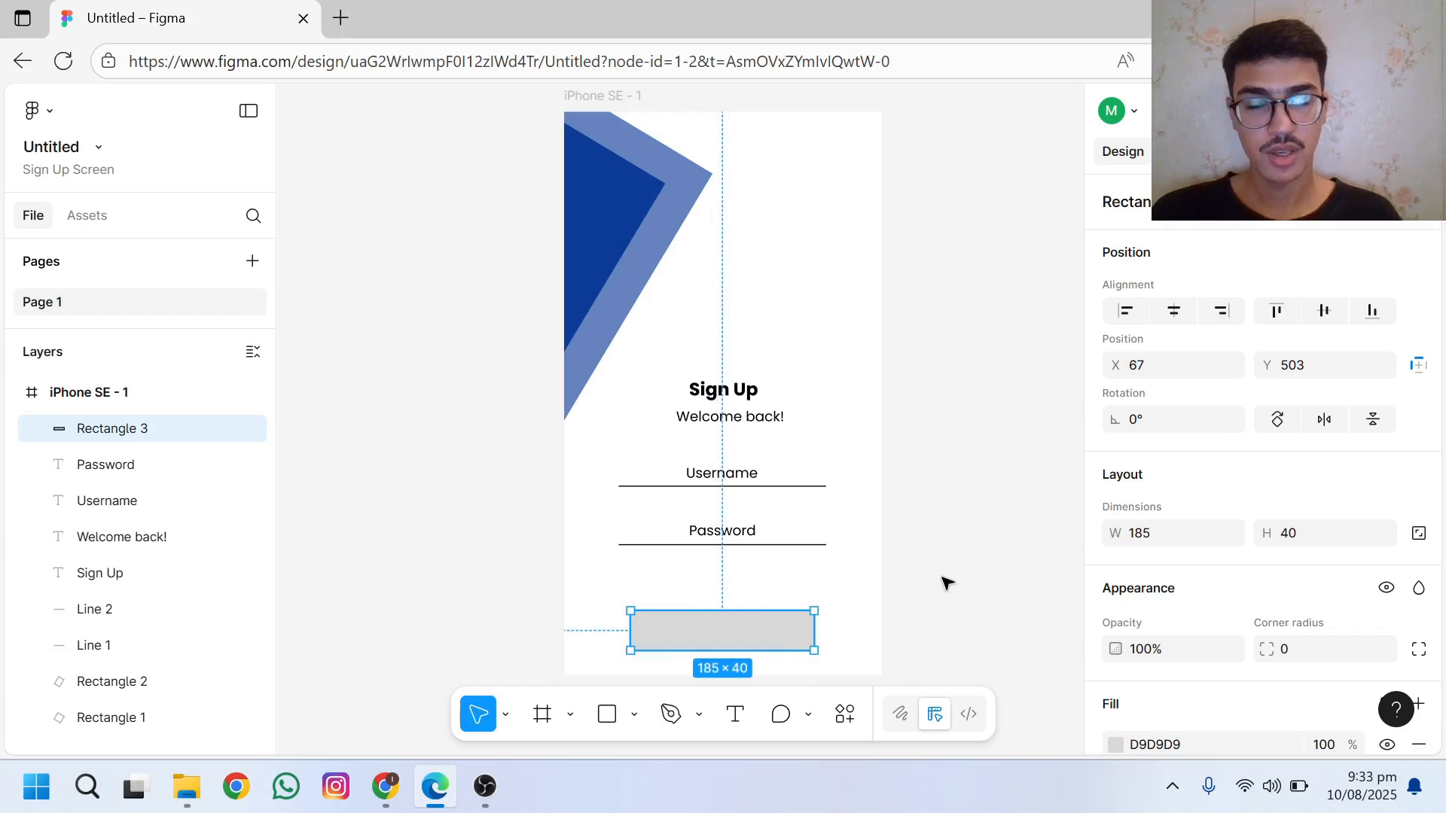
click(901, 597)
Step: Fill the button rectangle with the dark blue 0C3D99 sampled from the inner angled shape
click(772, 633)
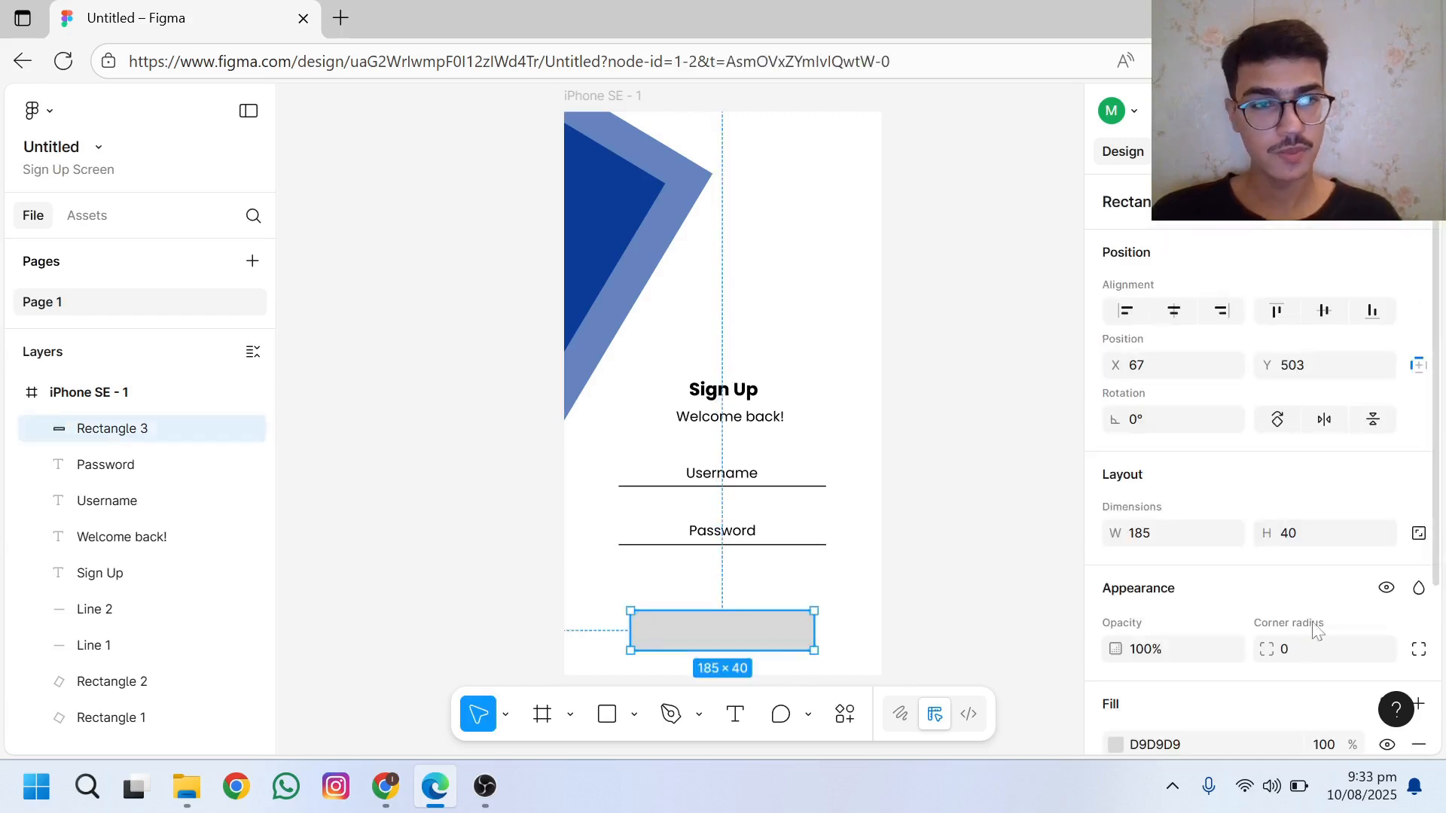
scroll(1437, 301, down, 3)
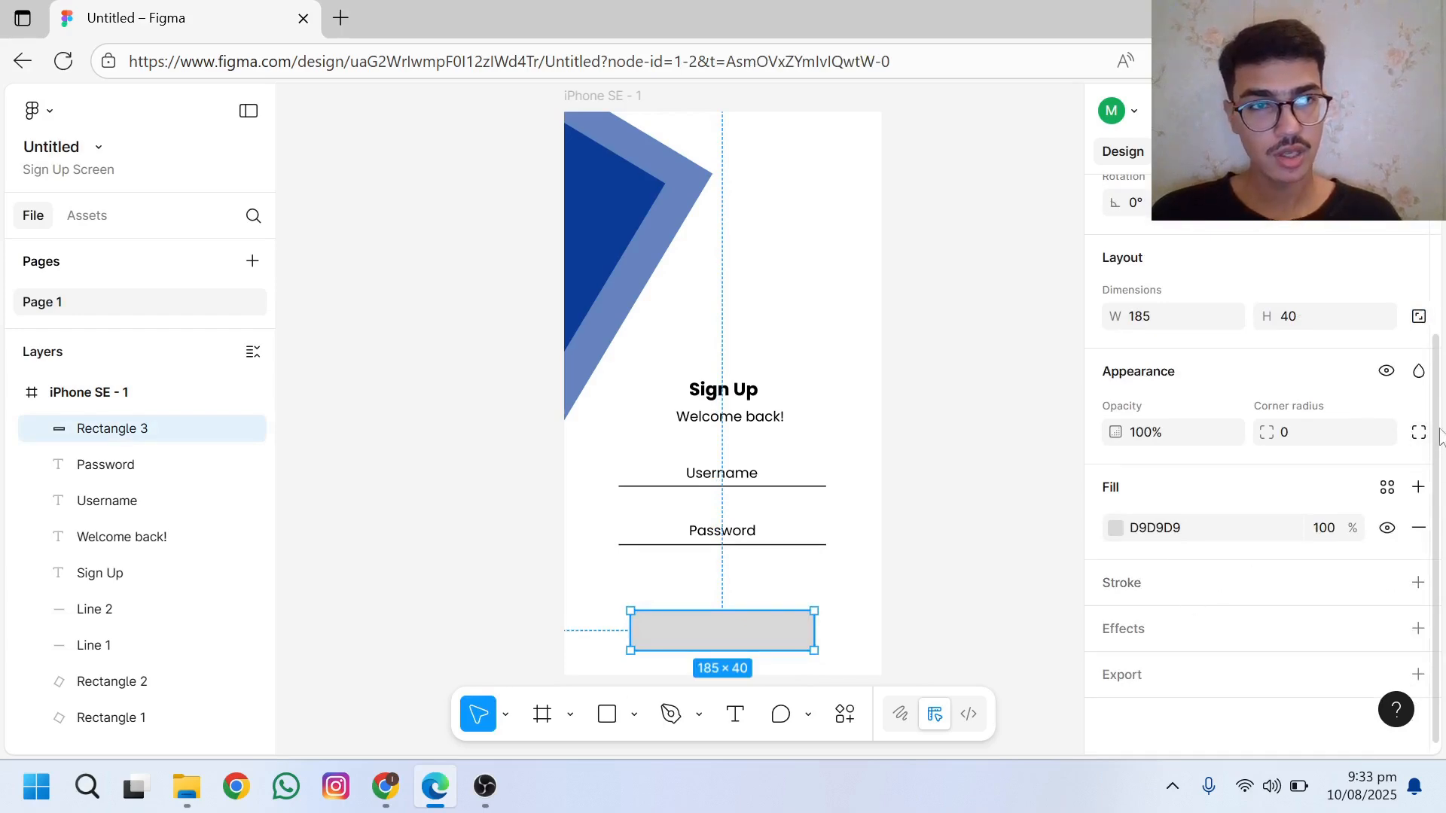
scroll(1440, 437, up, 3)
scroll(1164, 504, down, 3)
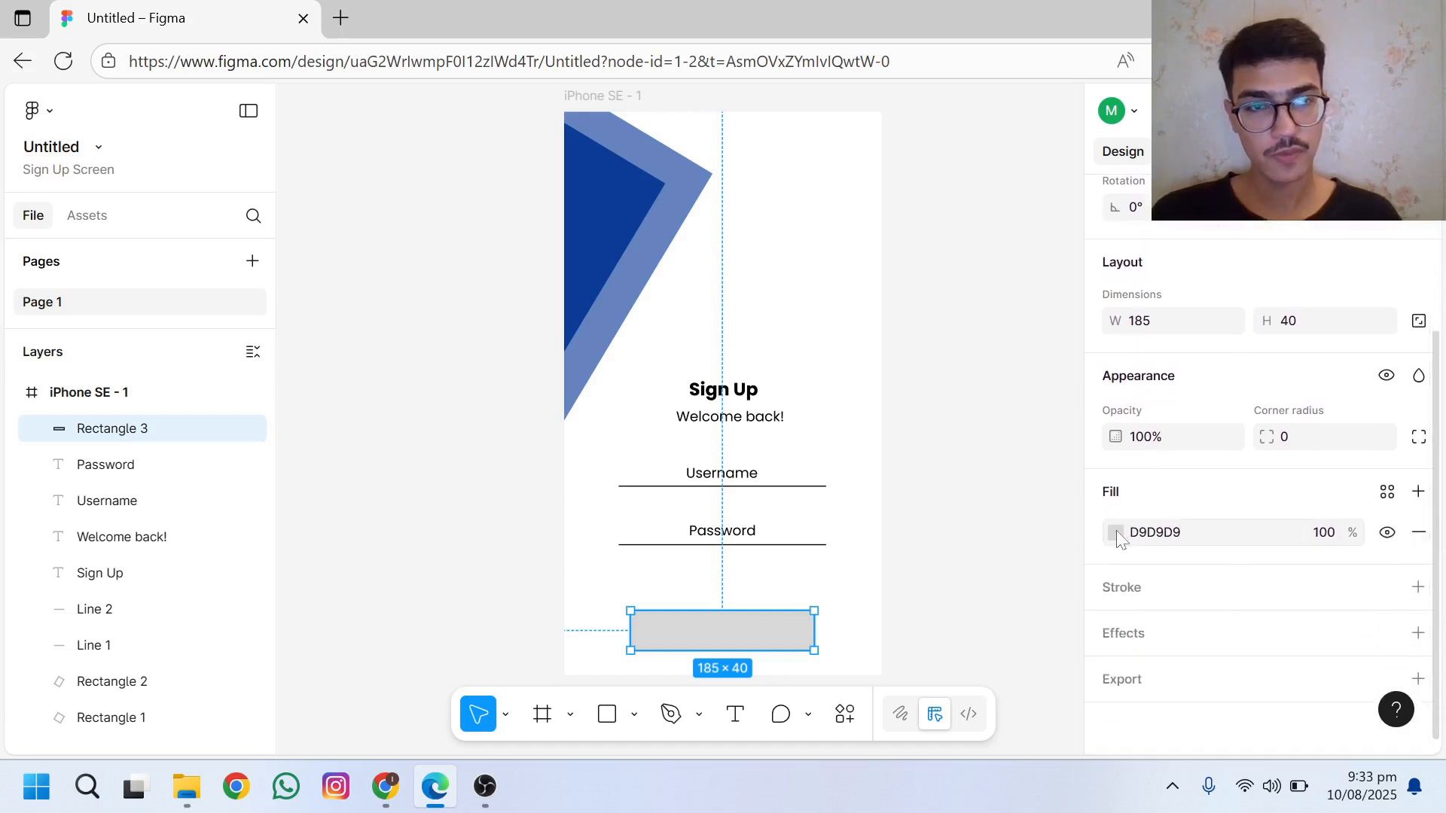
click(1116, 531)
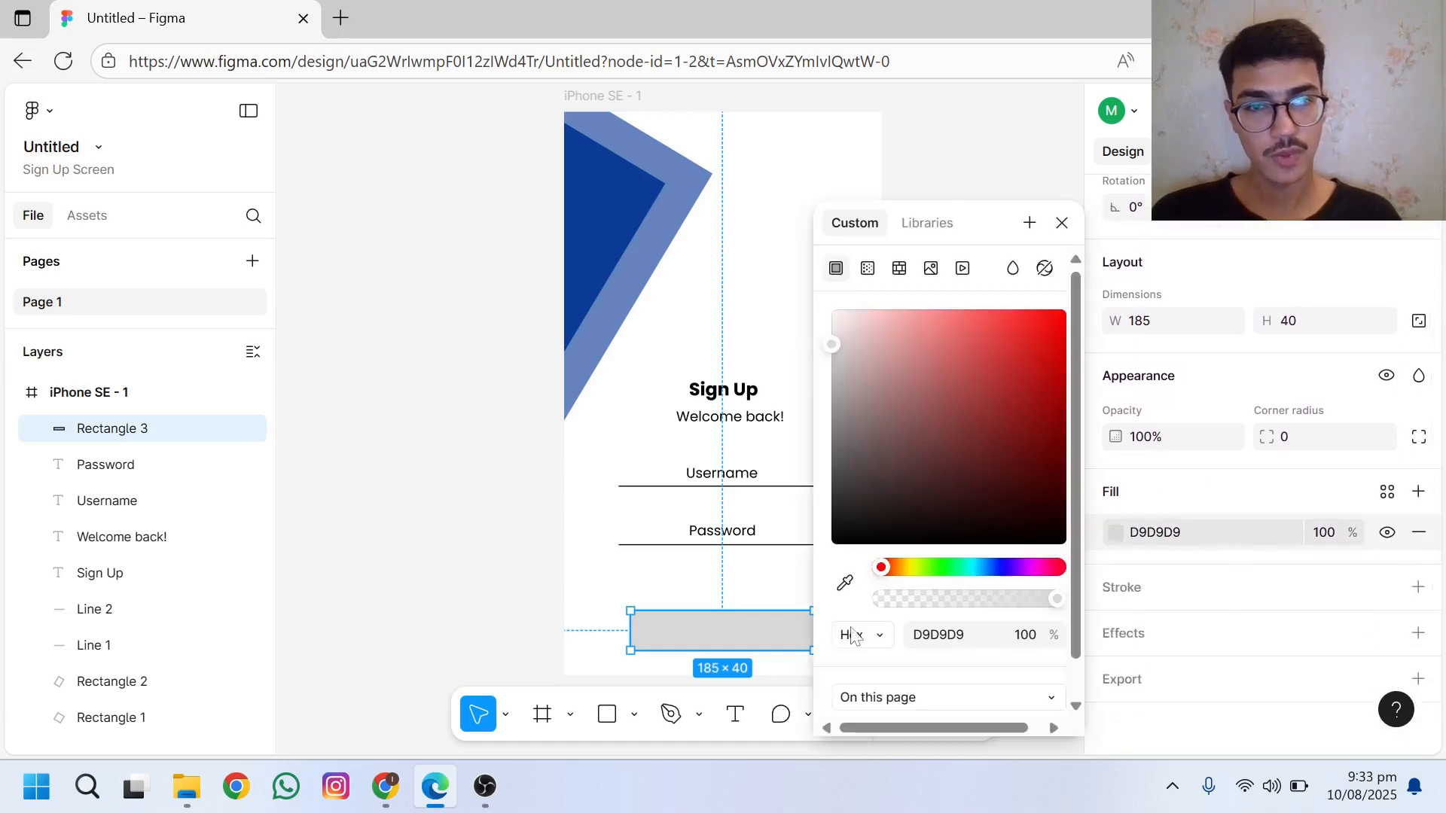
click(845, 584)
click(592, 227)
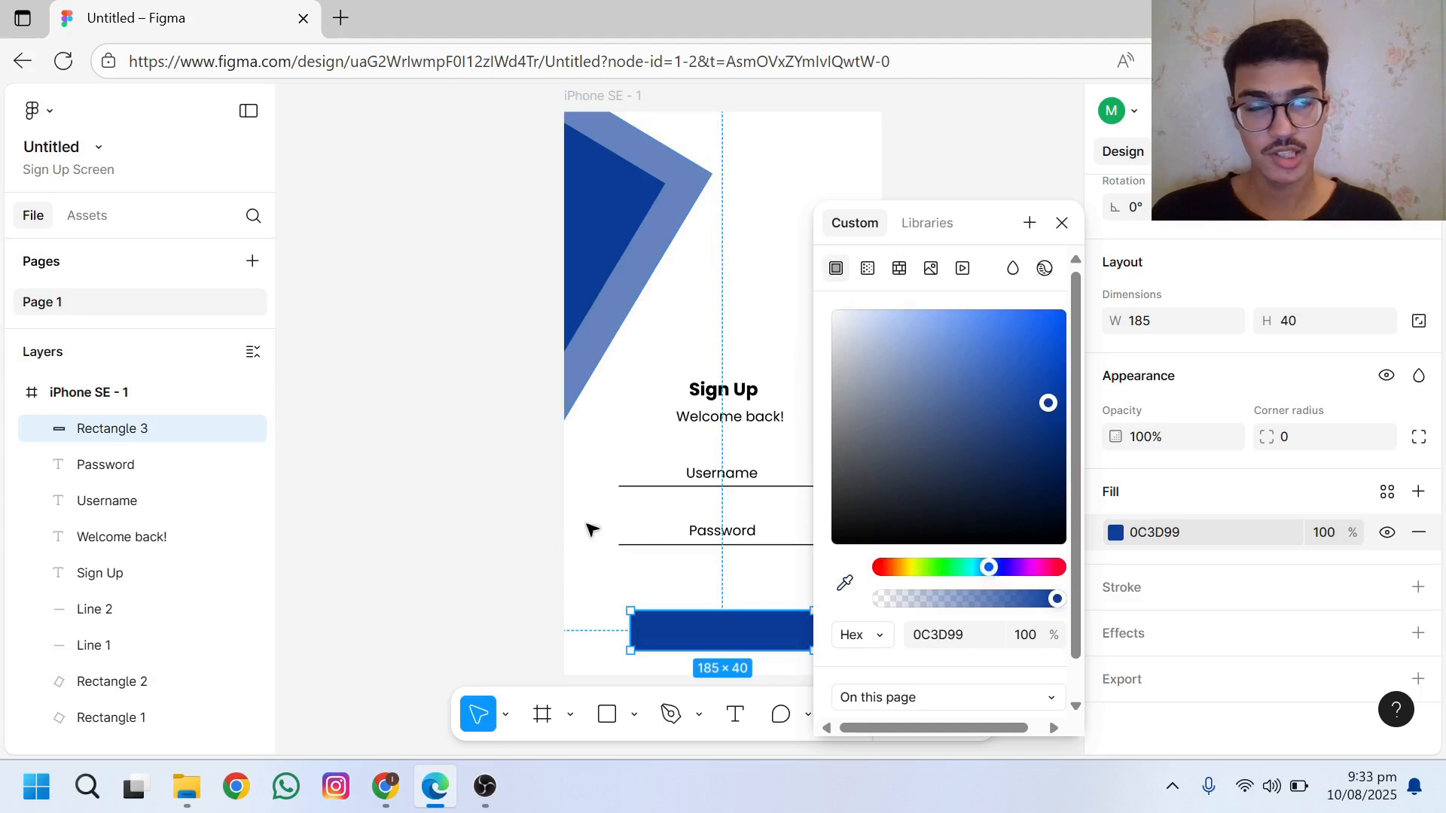
click(1062, 224)
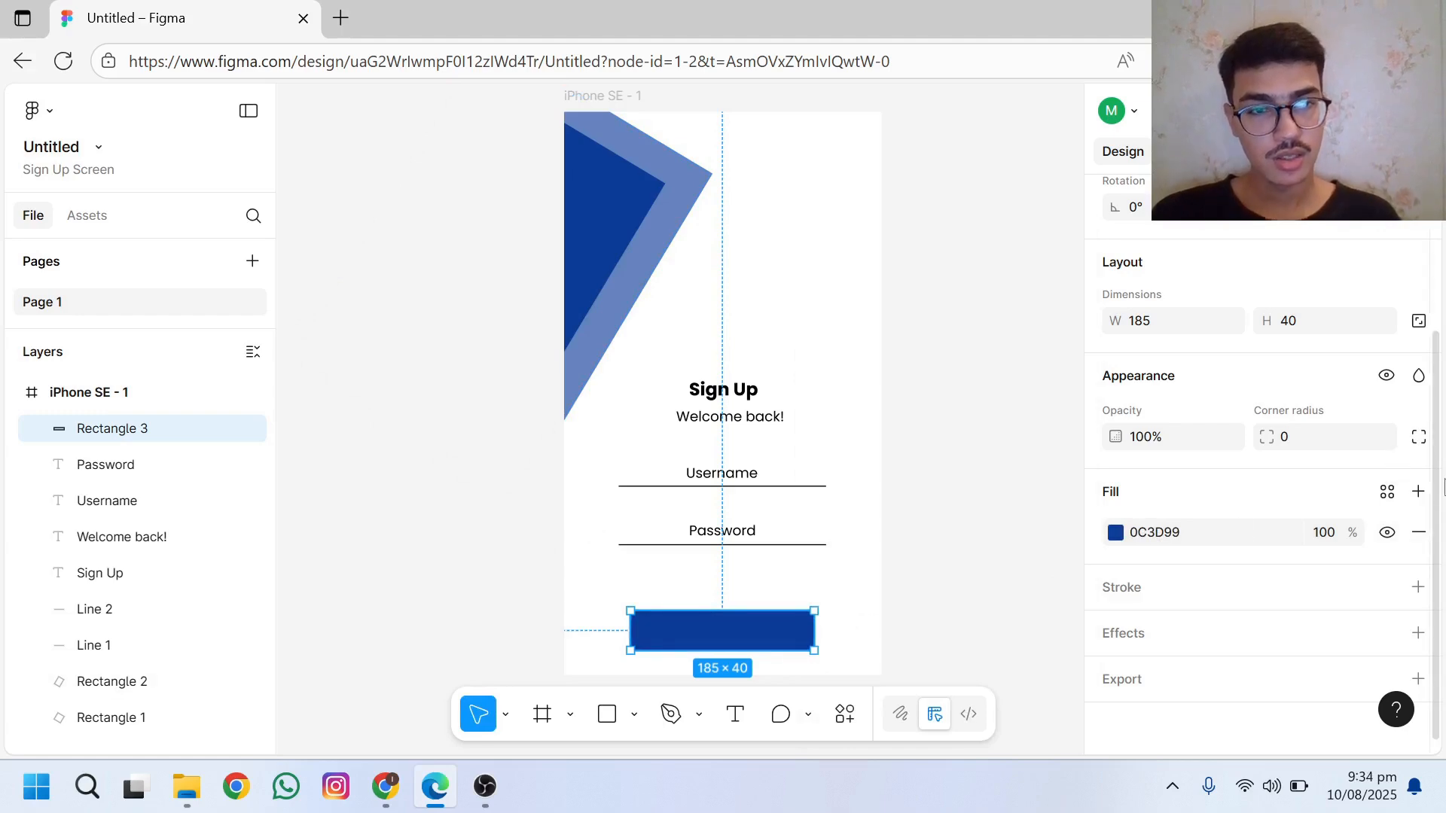
Step: Add a drop shadow effect to the blue button rectangle
scroll(1442, 488, up, 3)
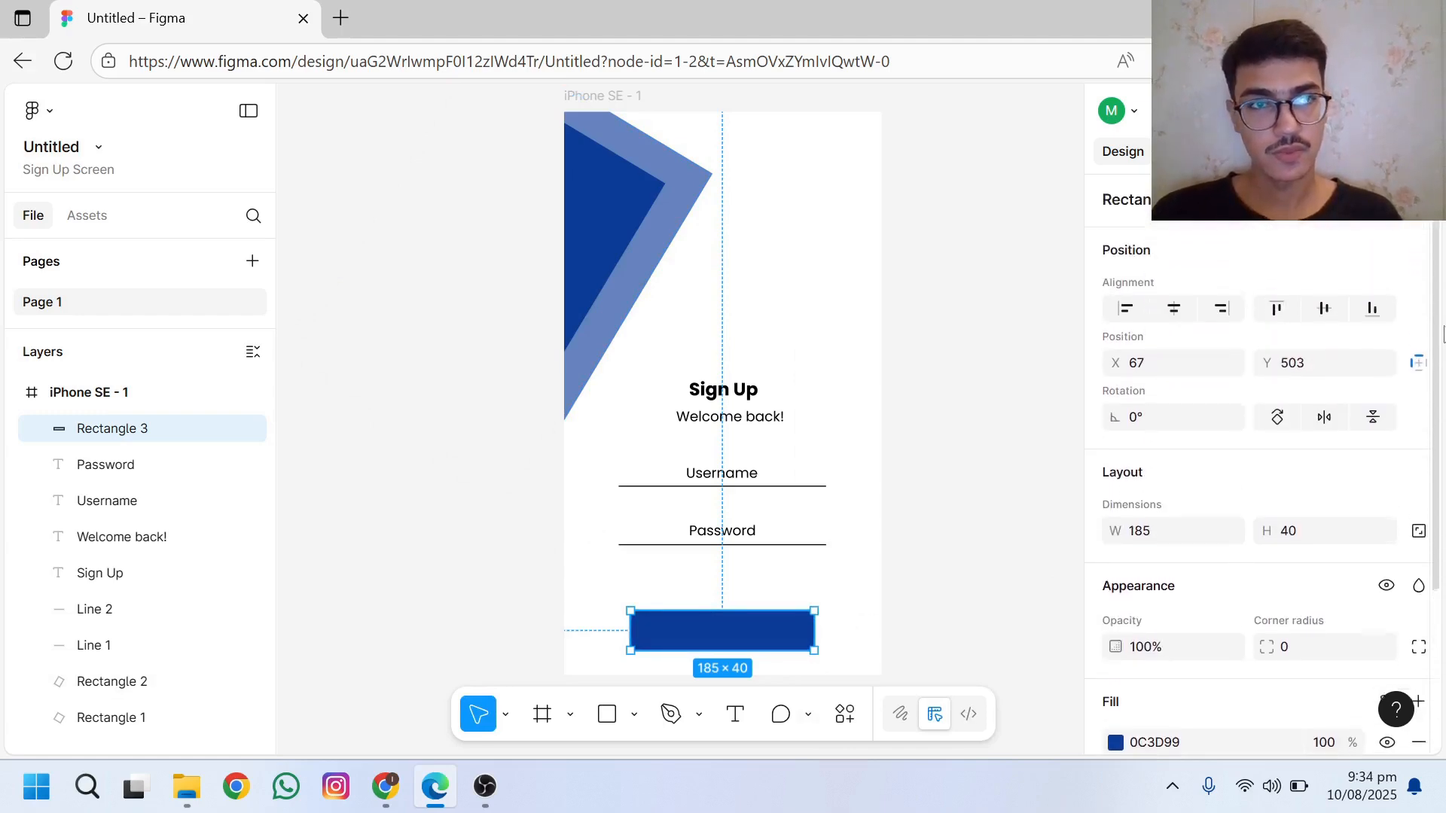
scroll(1437, 377, down, 3)
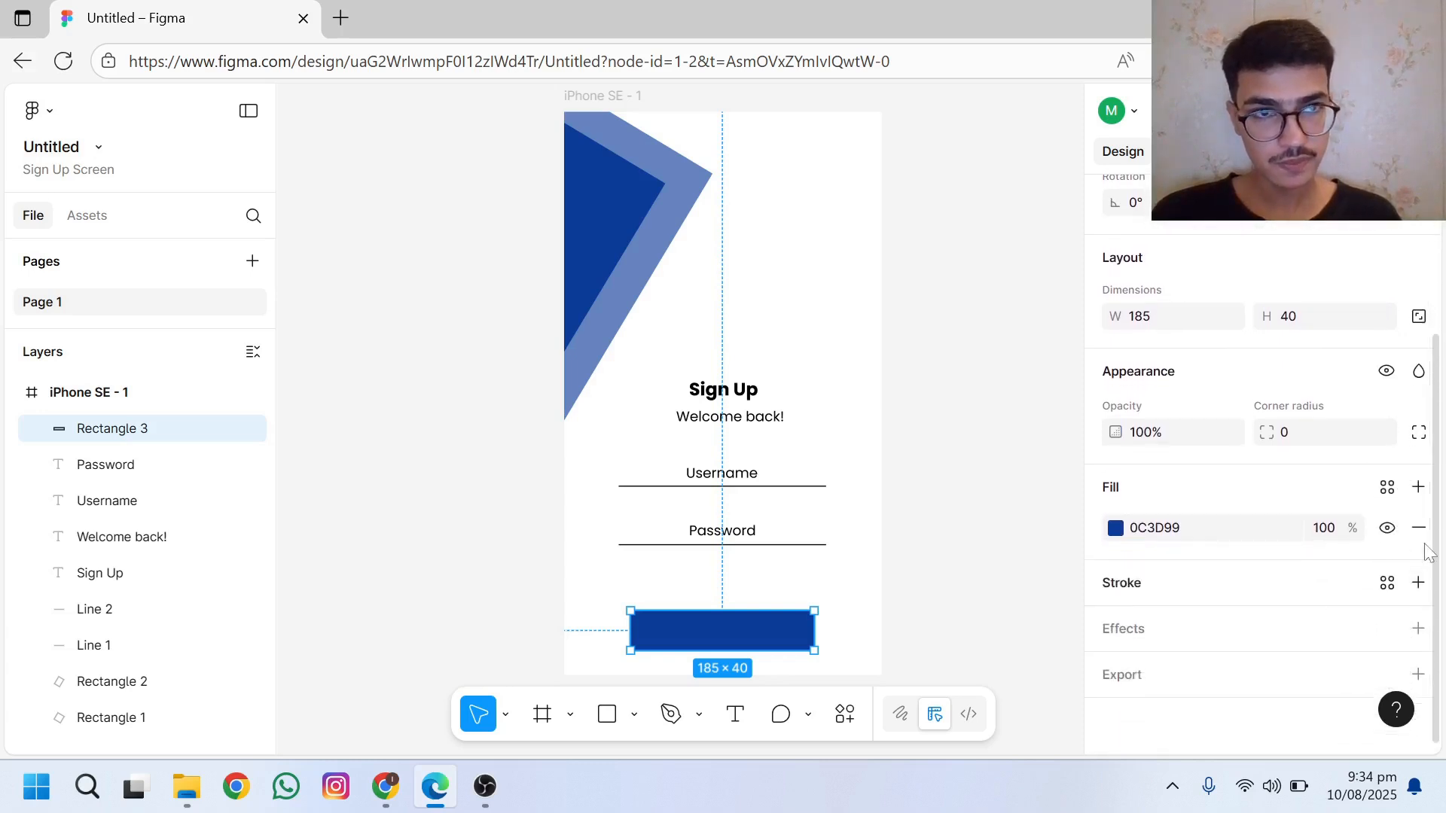
scroll(1444, 535, up, 3)
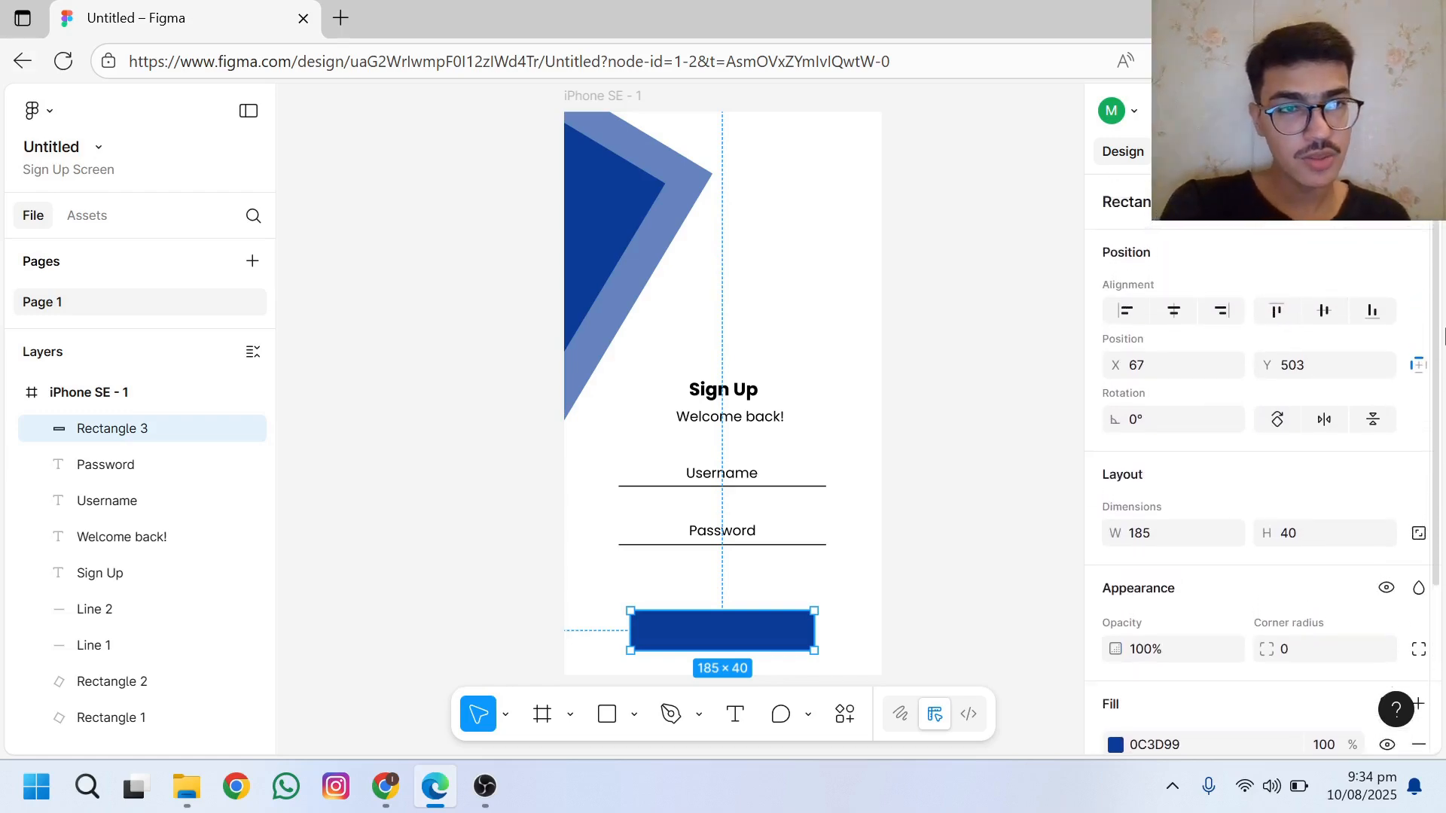
scroll(1444, 335, down, 3)
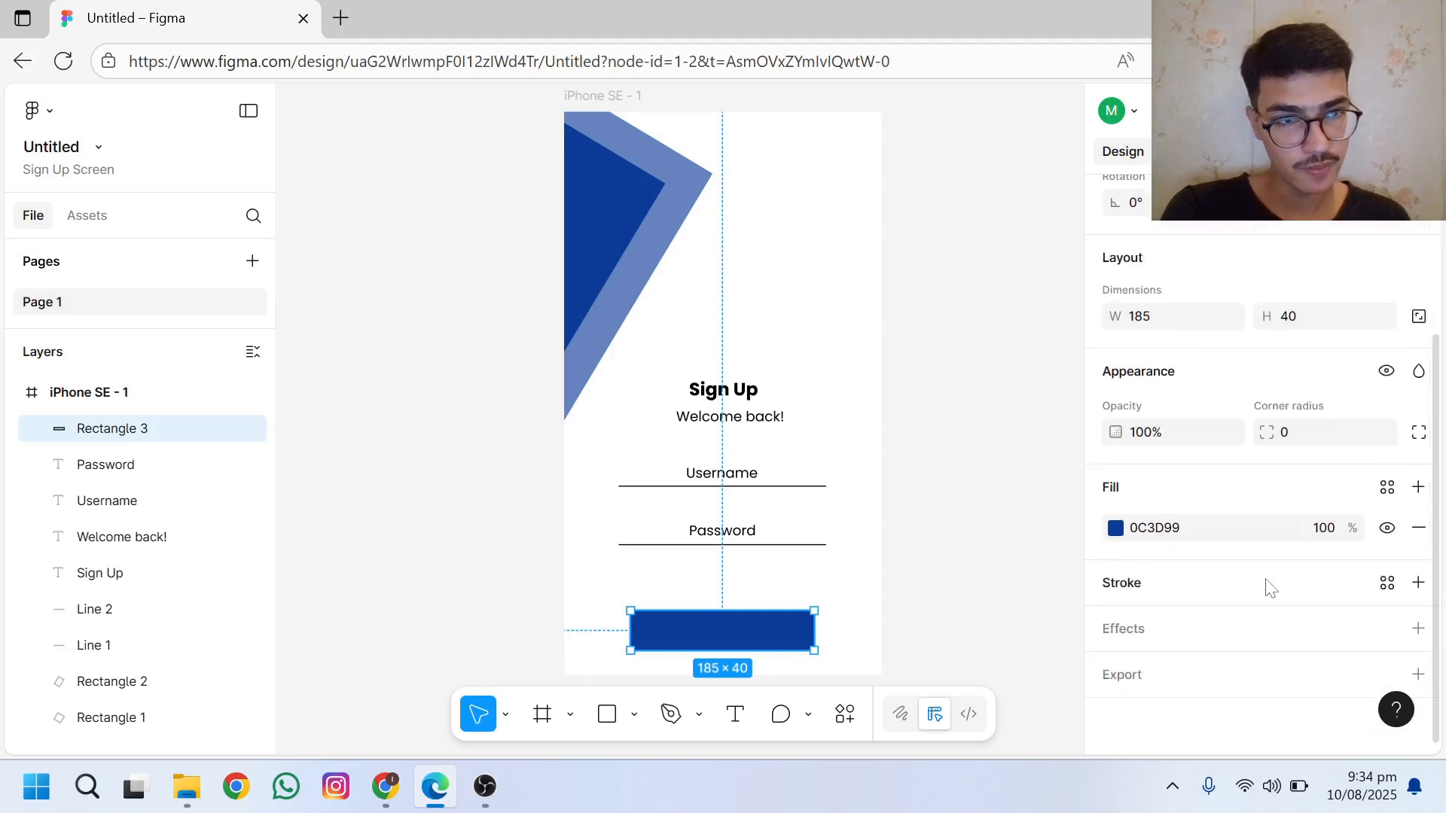
click(1273, 638)
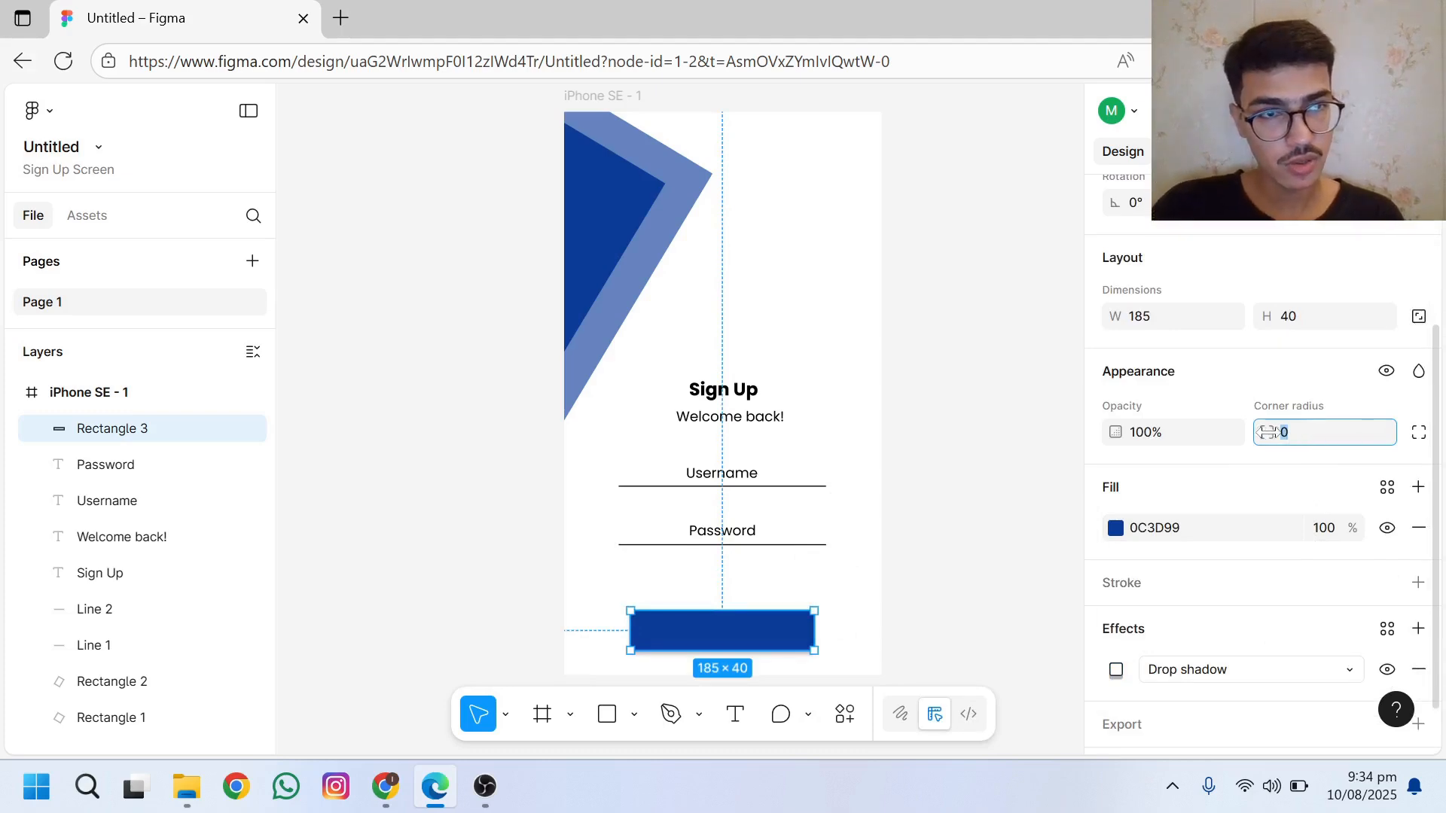
Step: Set the blue button rectangle's corner radius to 16
drag(1268, 432, 1341, 433)
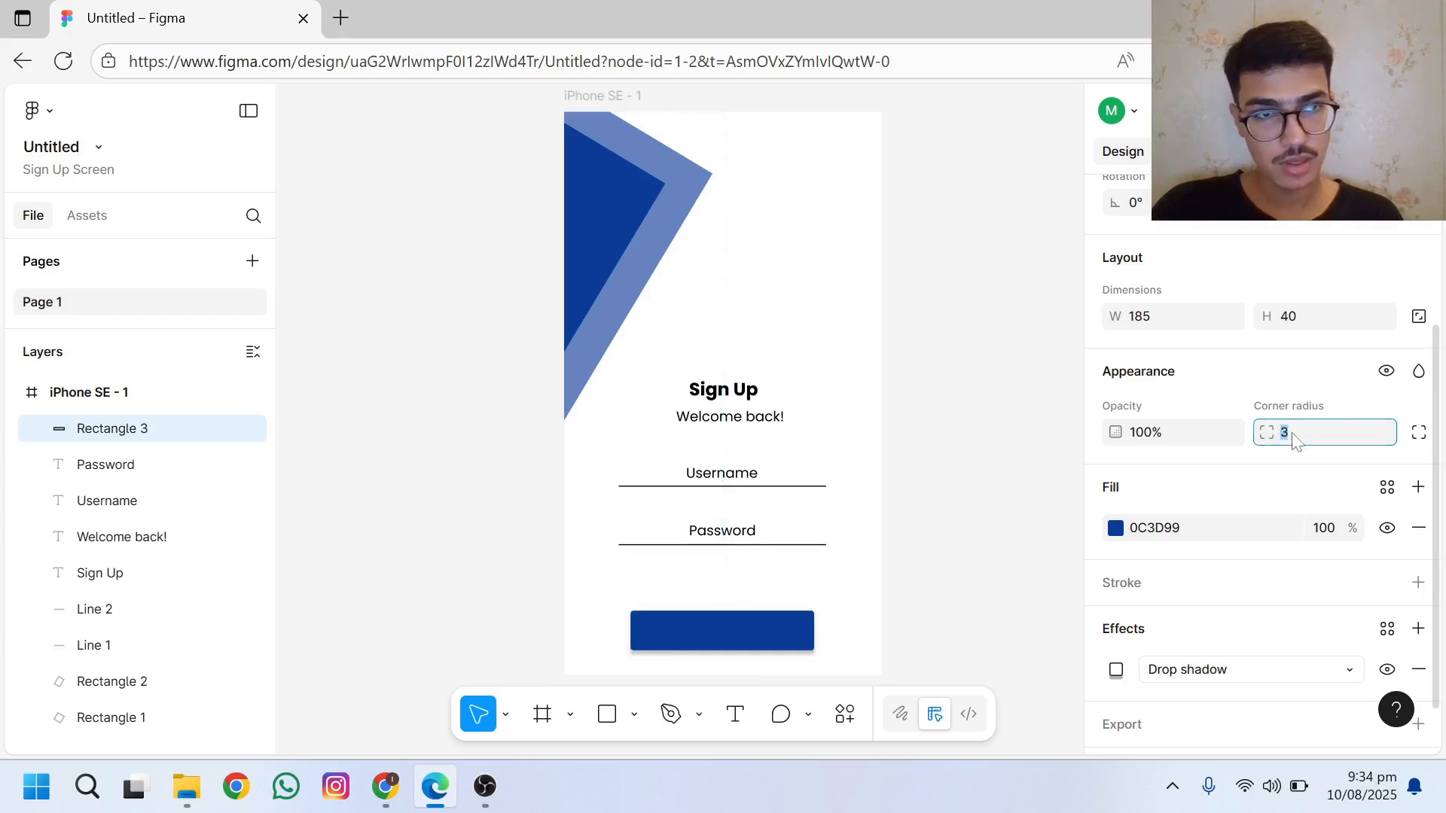
click(1294, 440)
text(1)
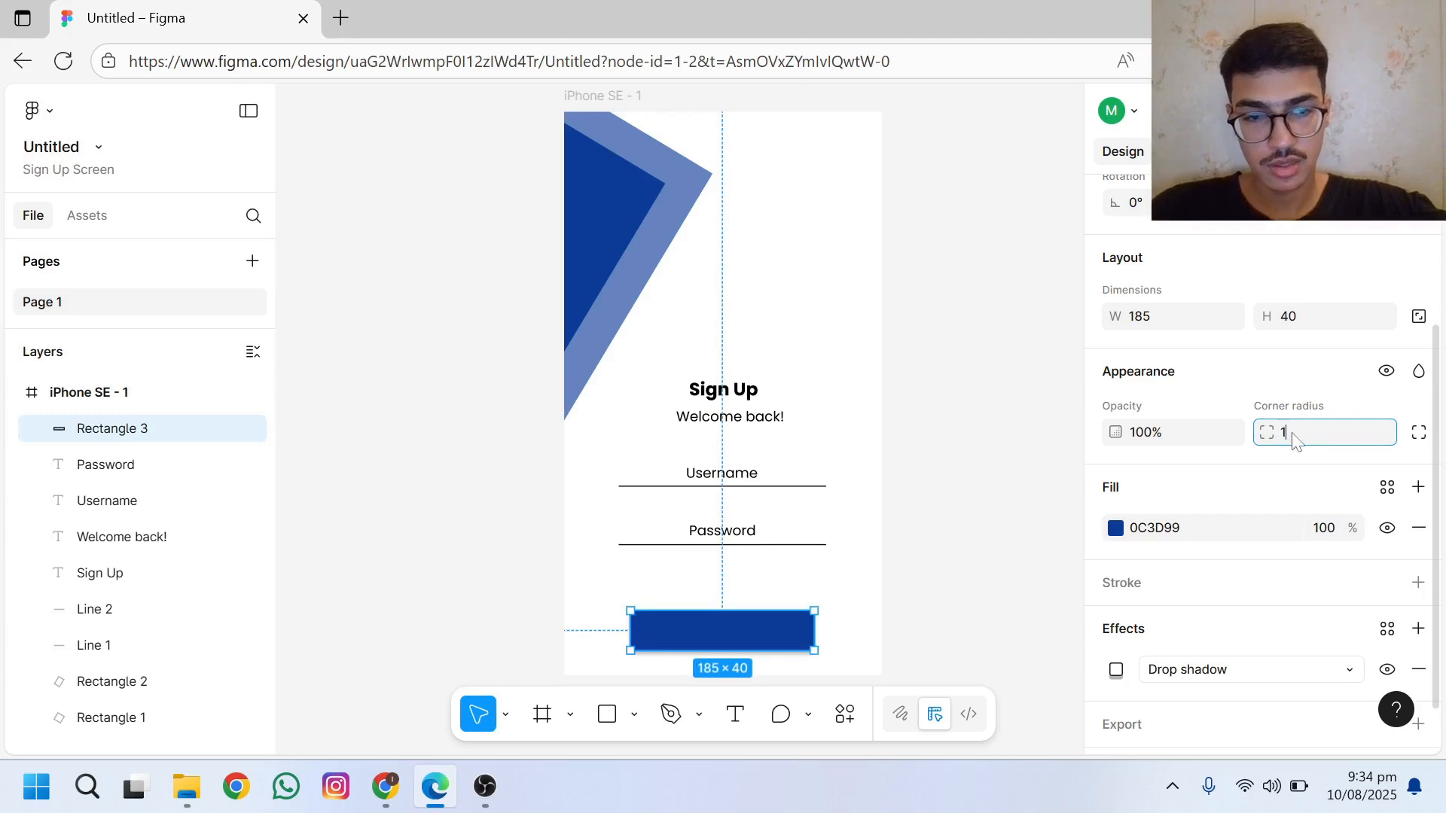
text(6)
key(Return)
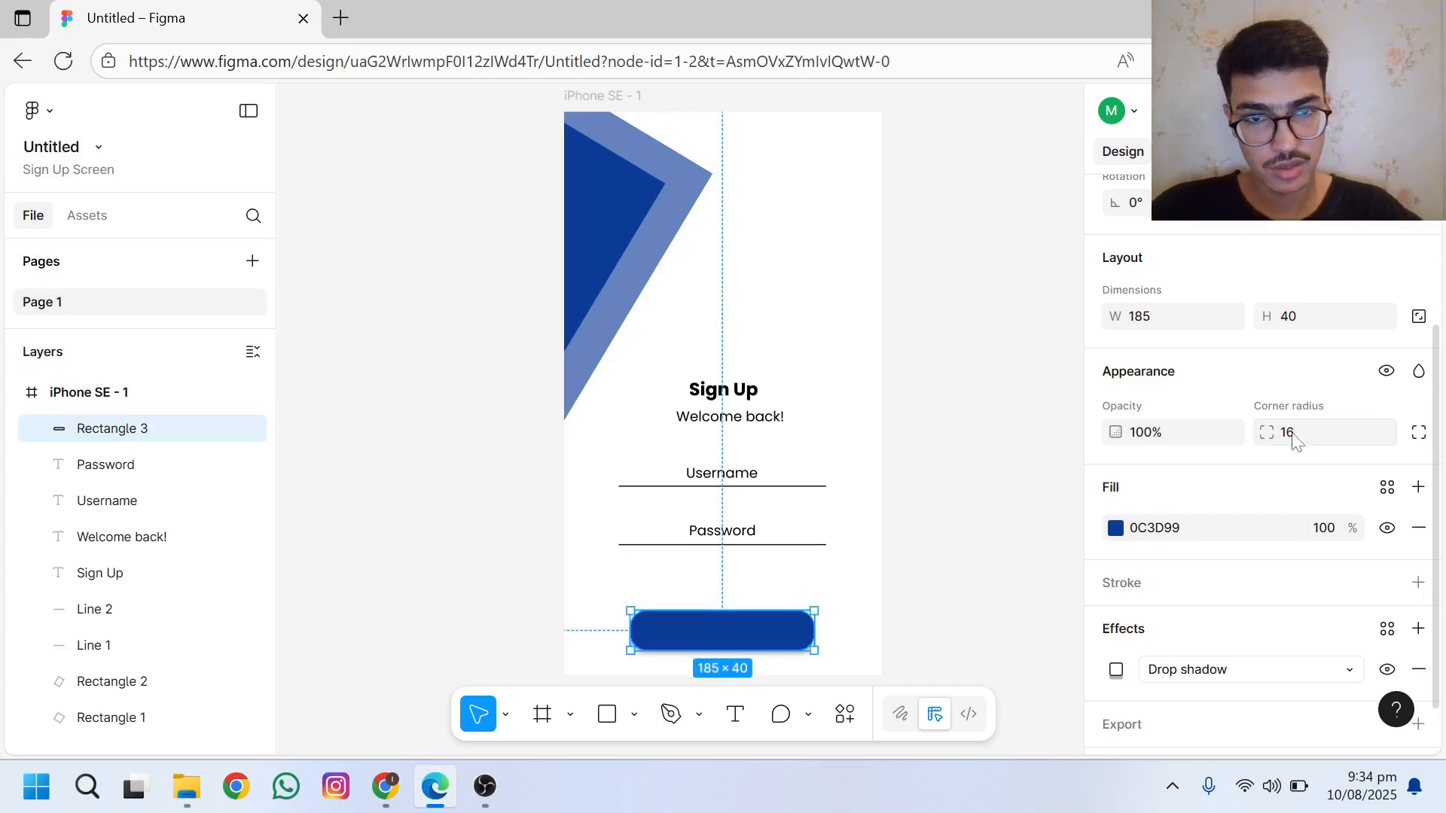
click(1060, 482)
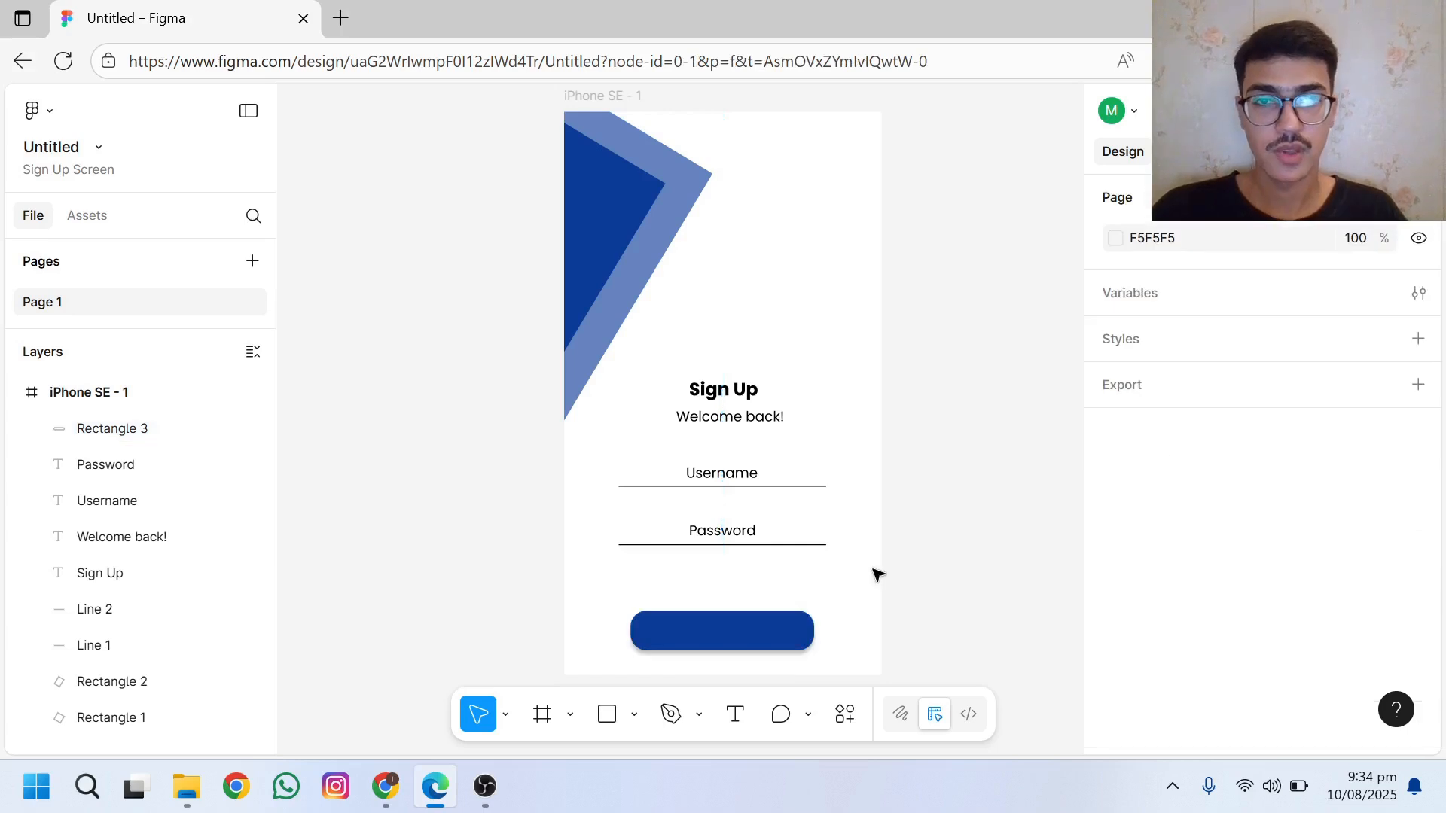
click(797, 634)
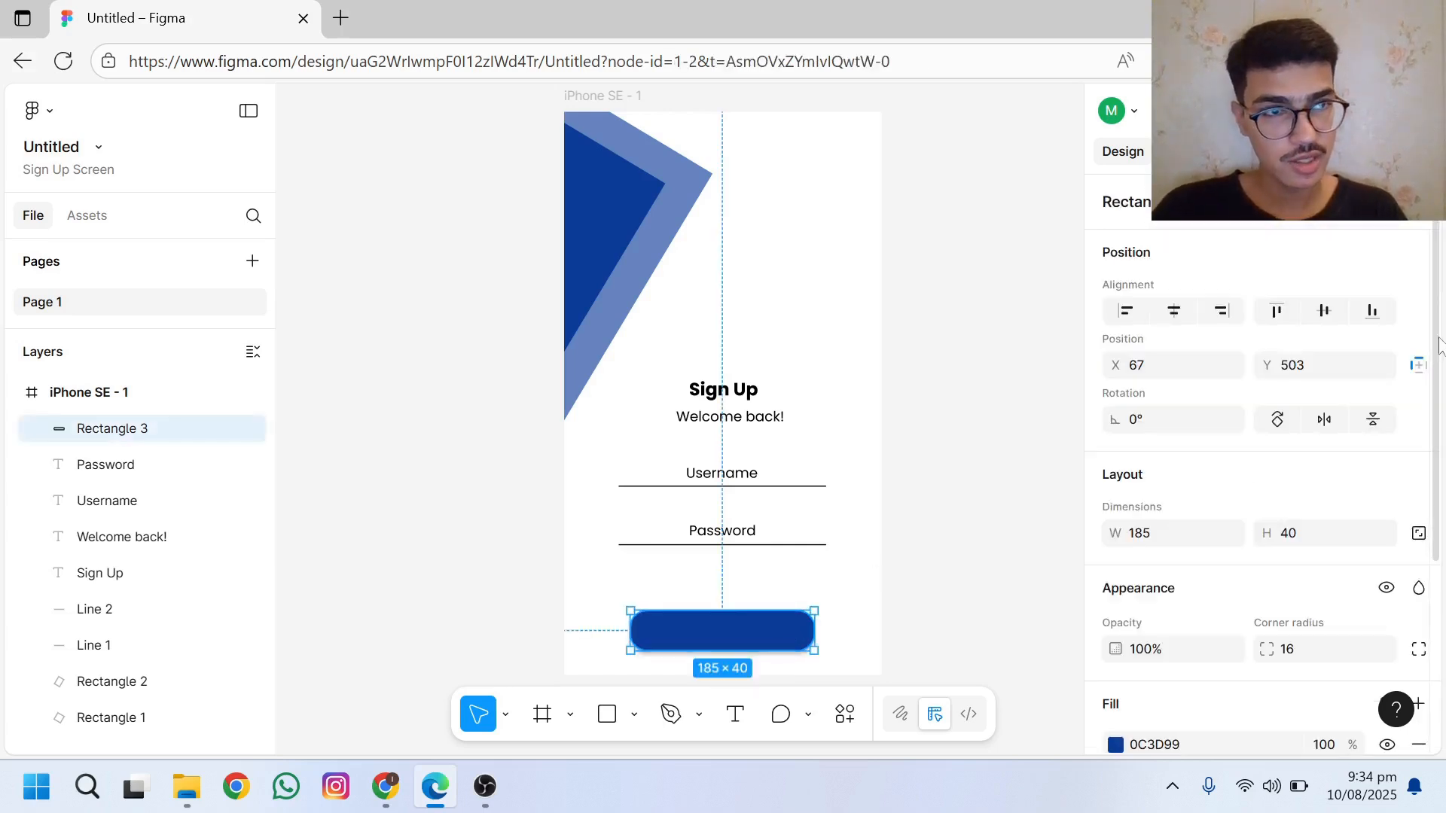
drag(1440, 305, 1441, 498)
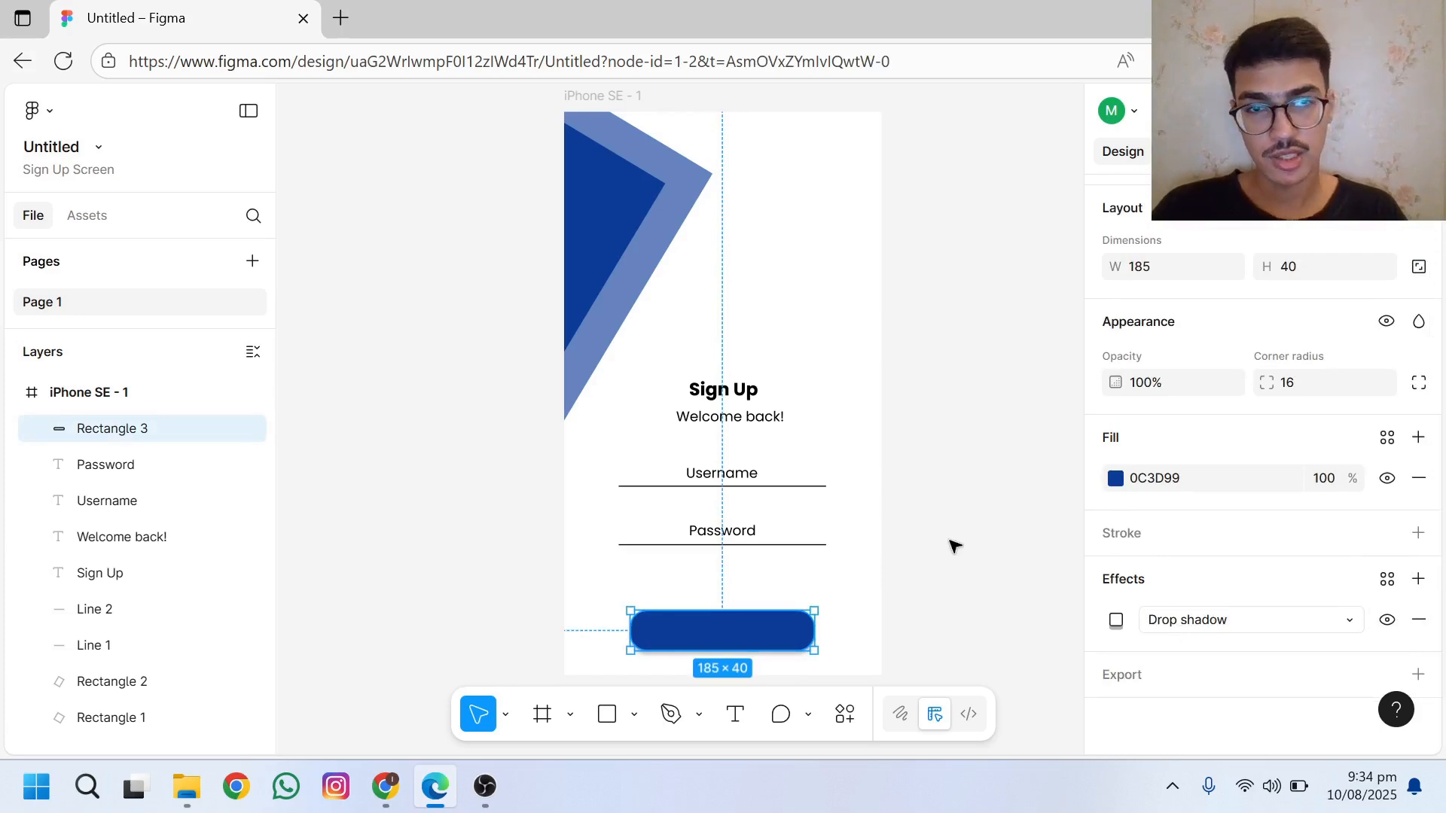
click(874, 585)
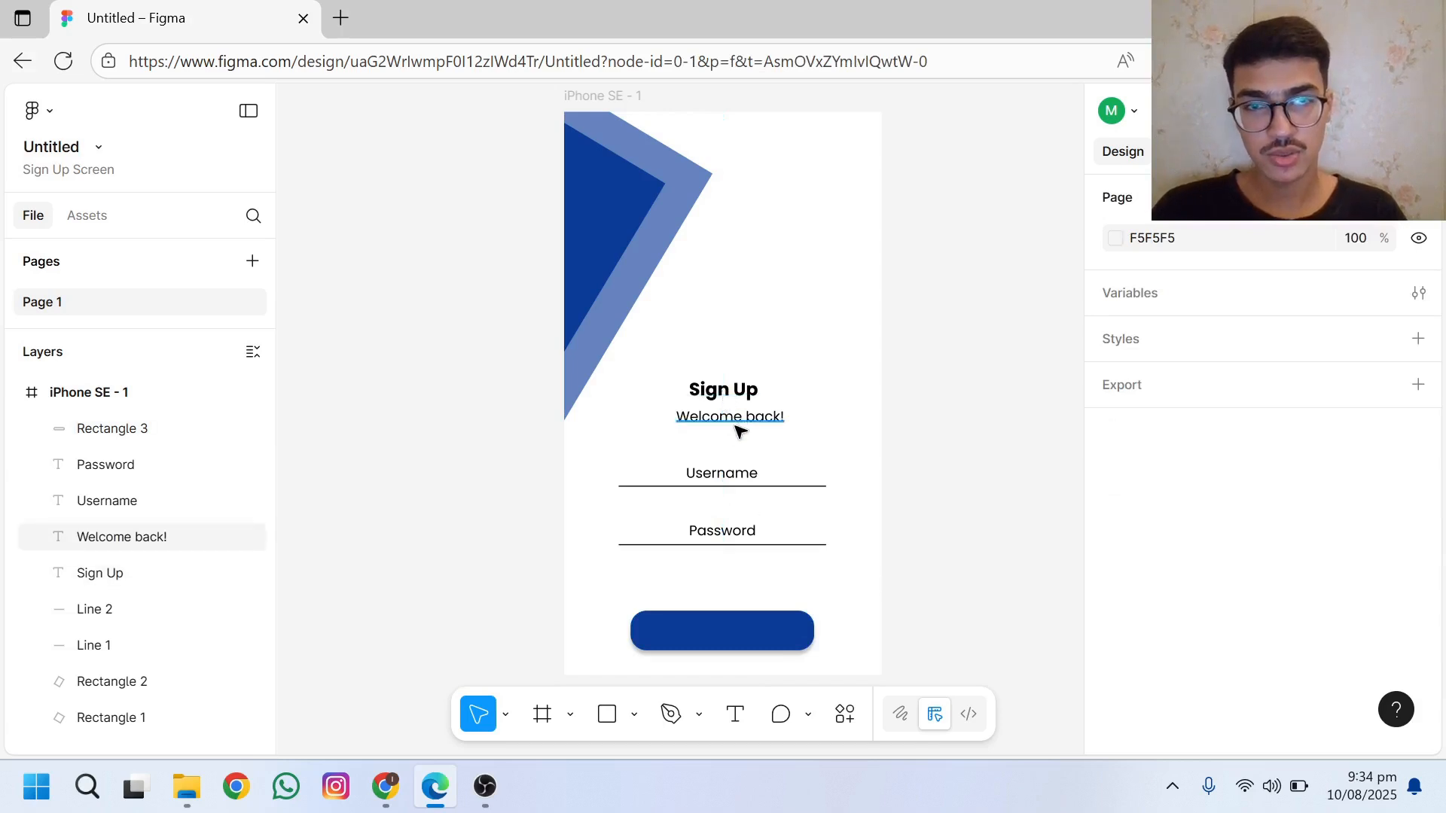
Step: Duplicate the "Sign Up" heading, place the copy centred on the blue button at about X 127, Y 509, and bring it to the front
click(721, 389)
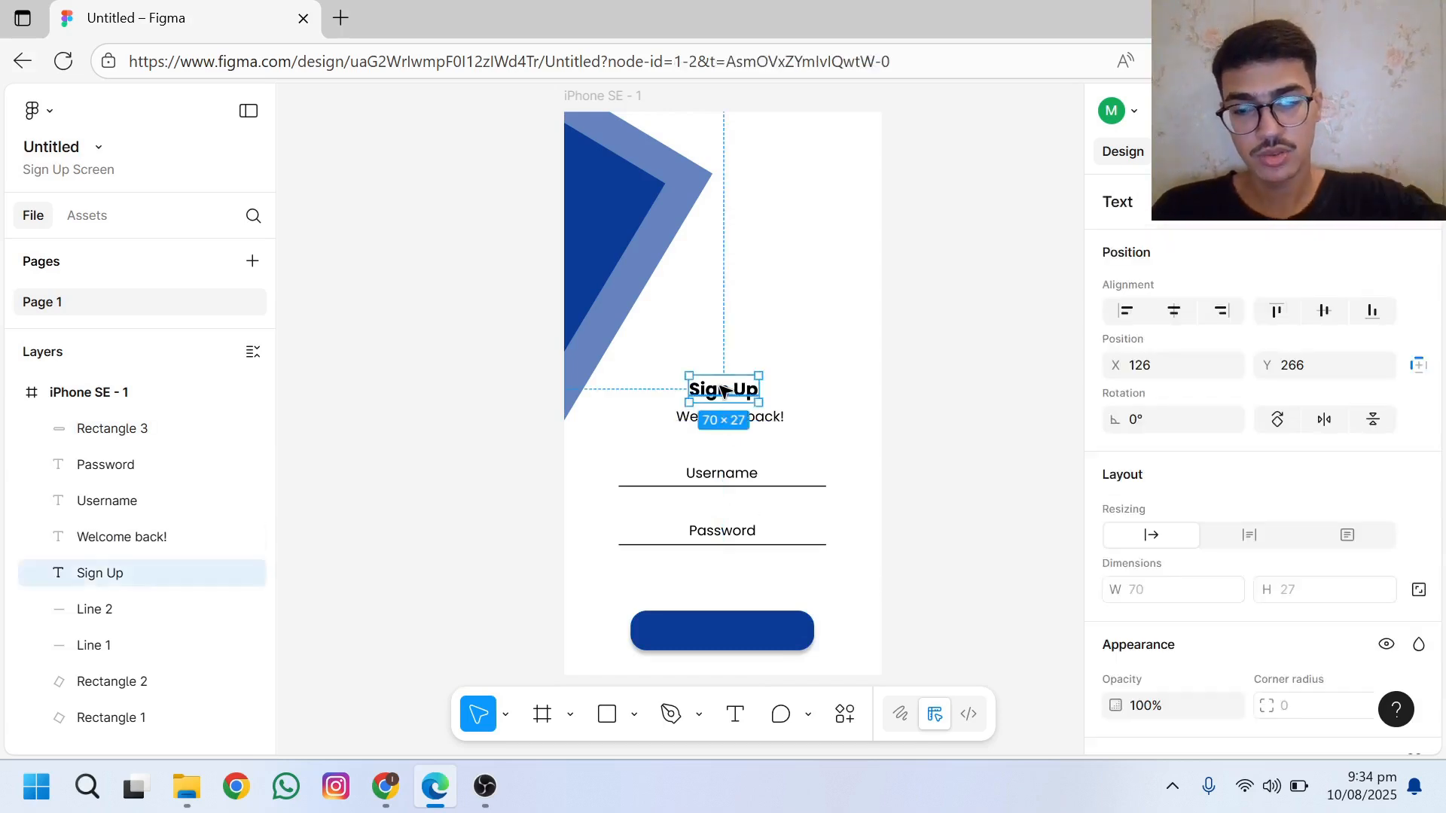
key(ctrl+d)
drag(721, 389, 725, 635)
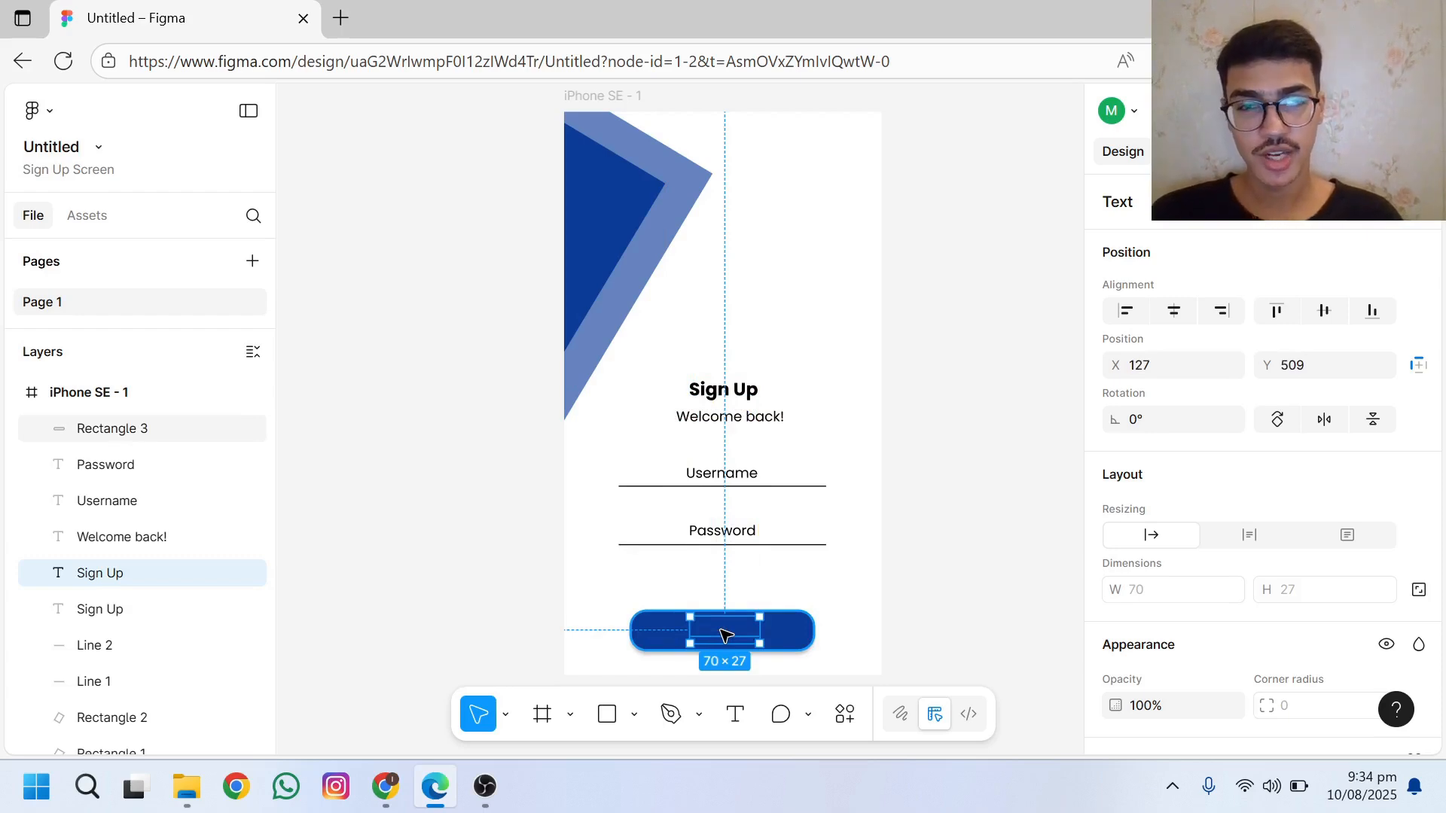
right_click(721, 630)
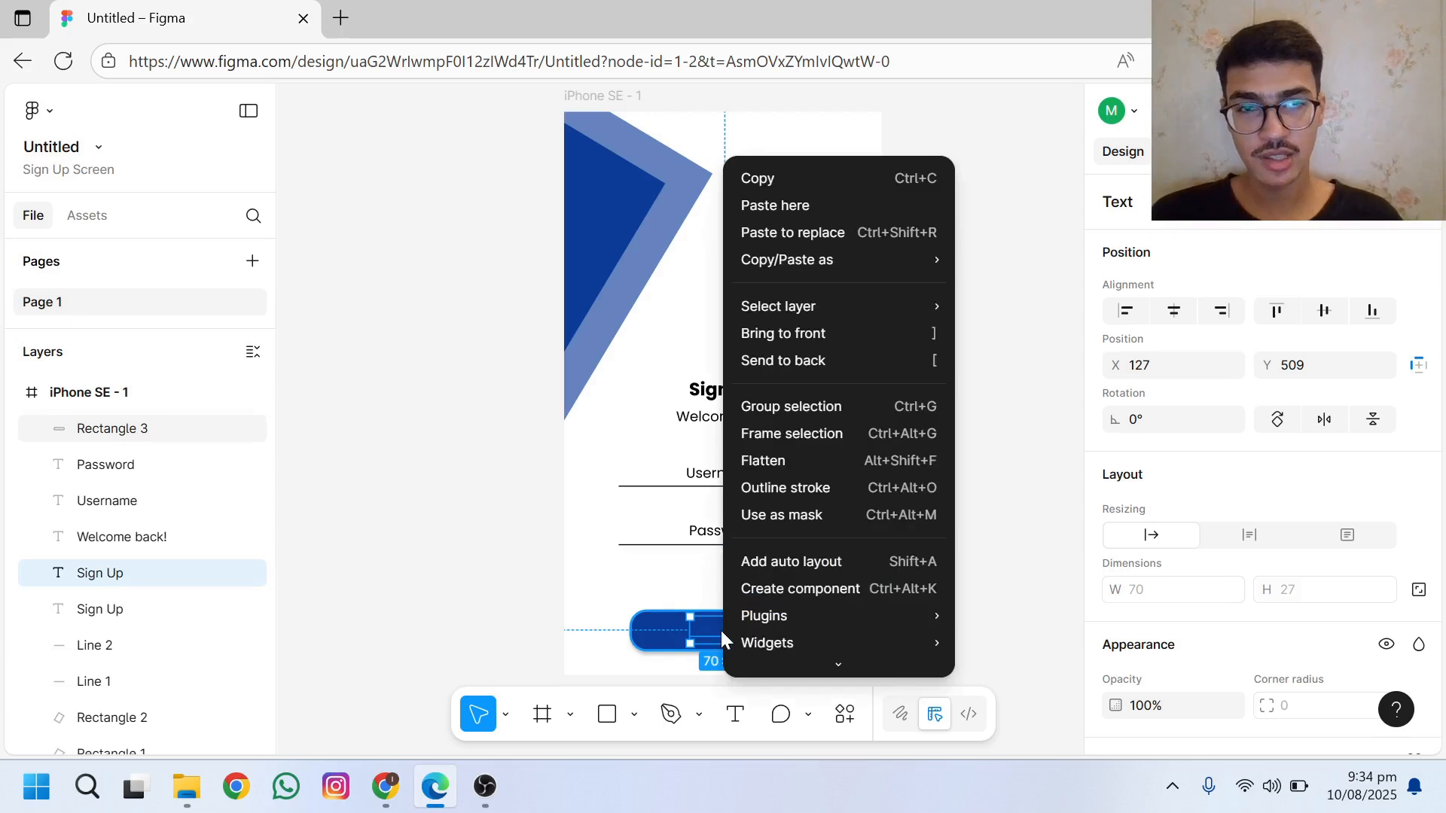
click(819, 347)
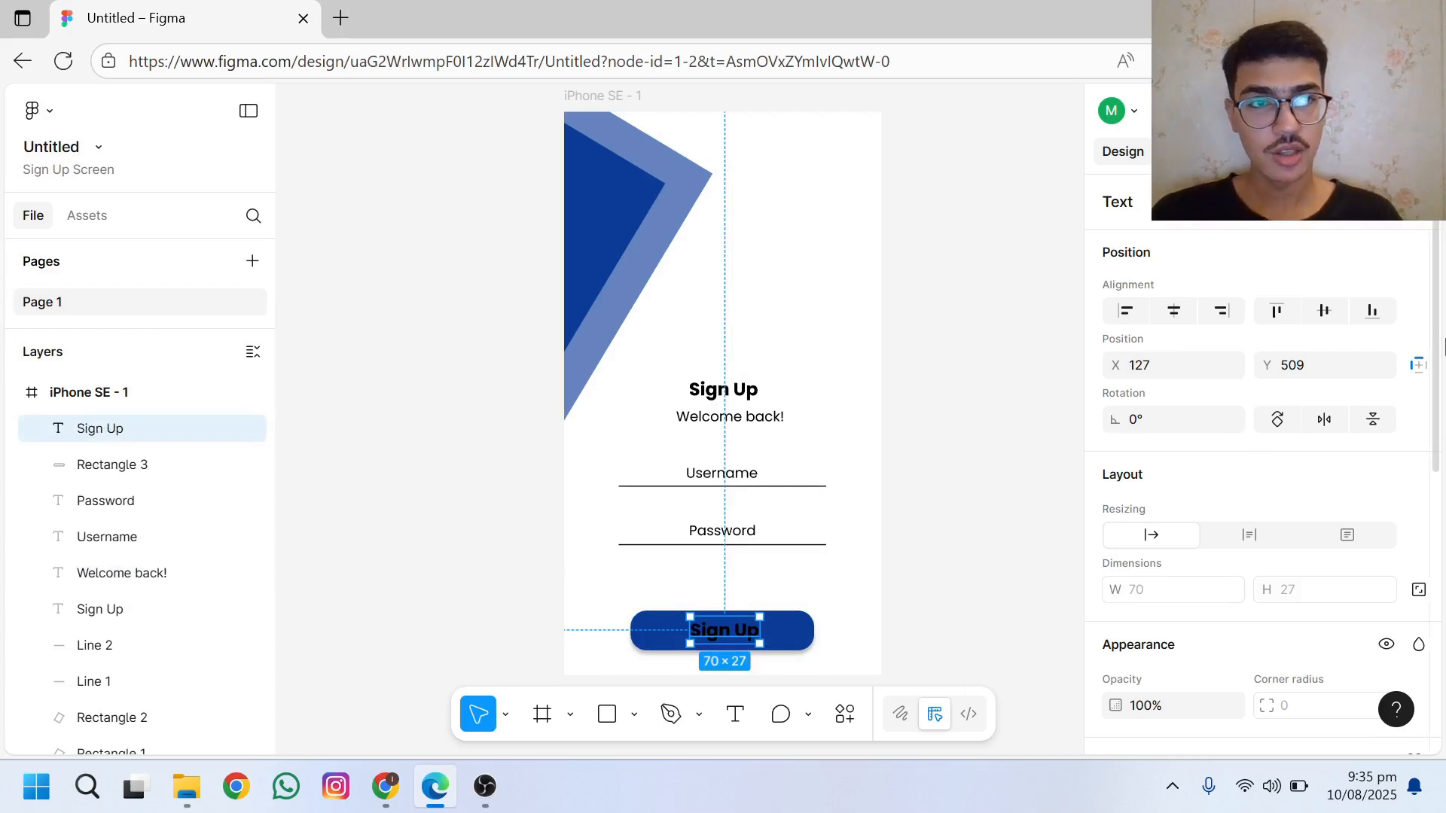
Step: Fill the button label with white FFFFFF and change its font weight to Regular
drag(1441, 327, 1440, 588)
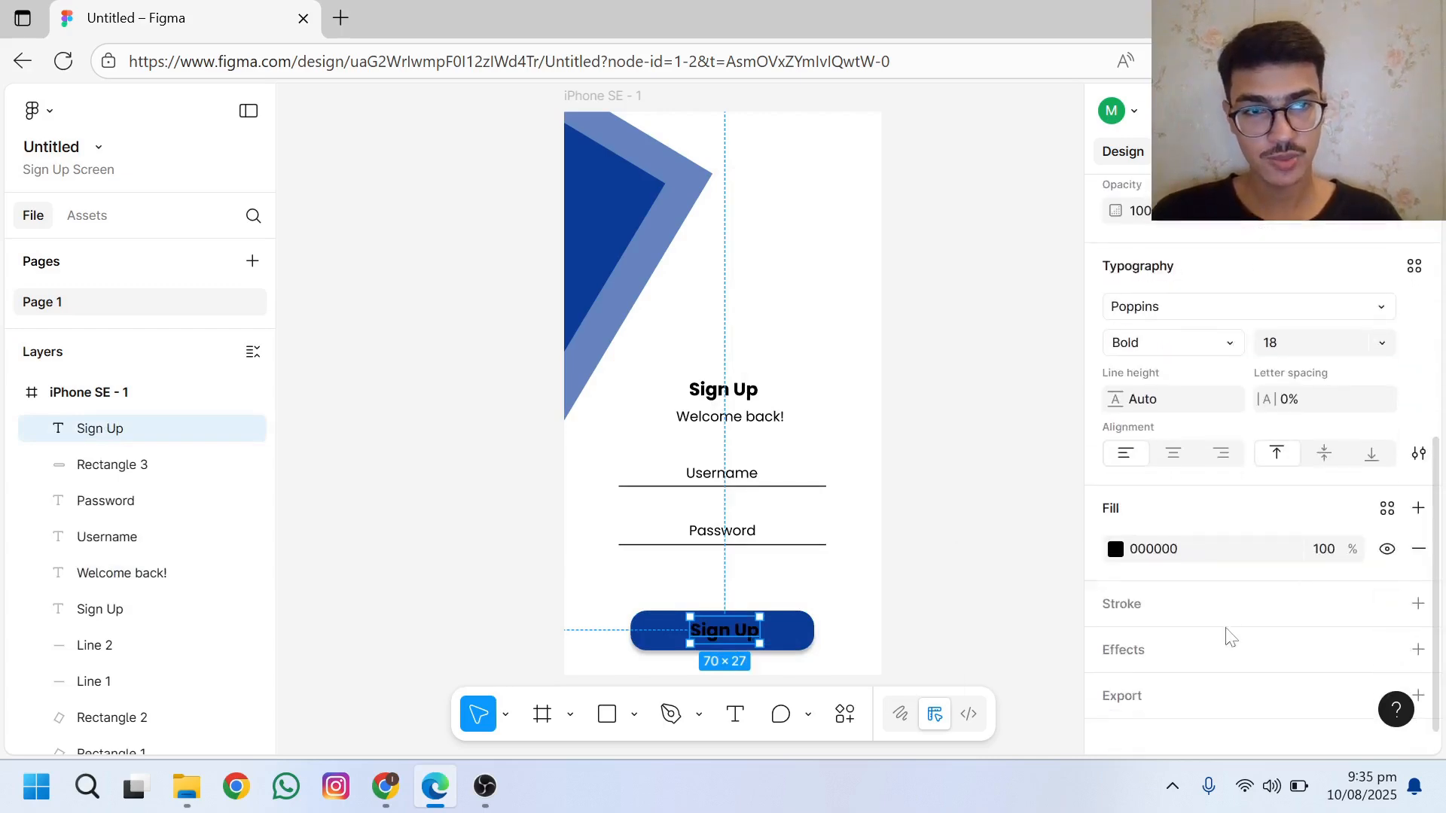
click(1117, 550)
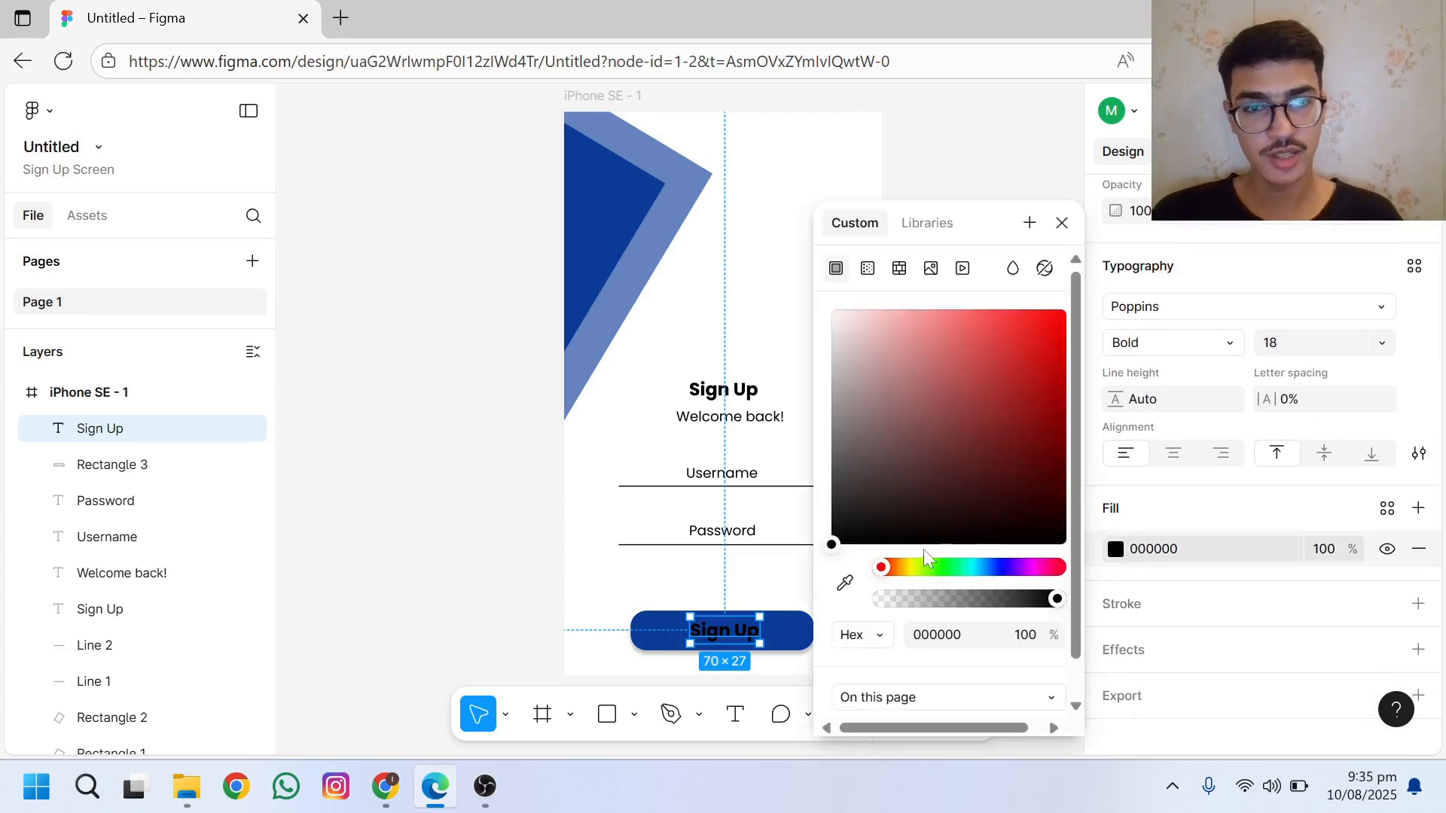
drag(831, 545, 818, 296)
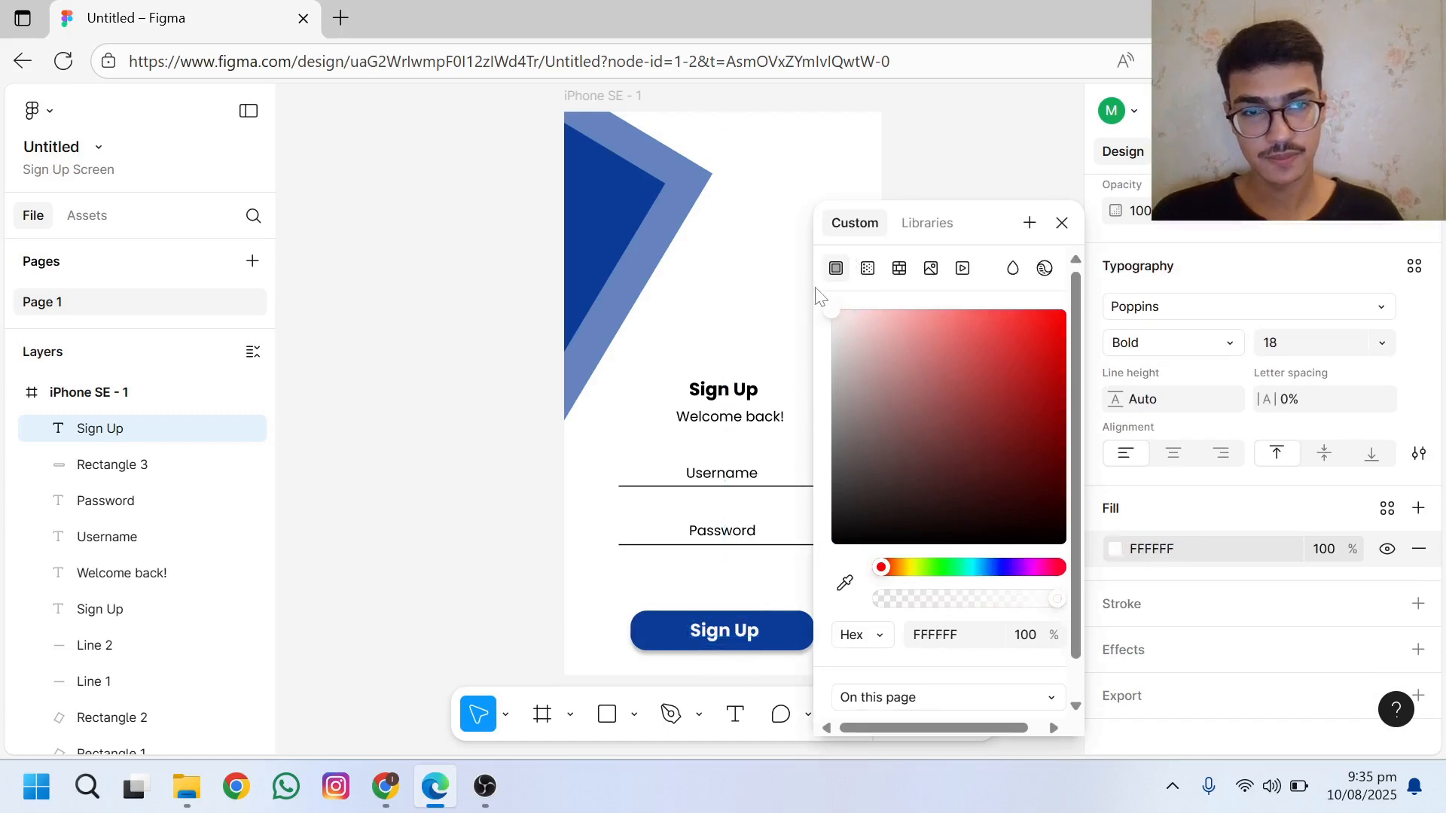
double_click(728, 639)
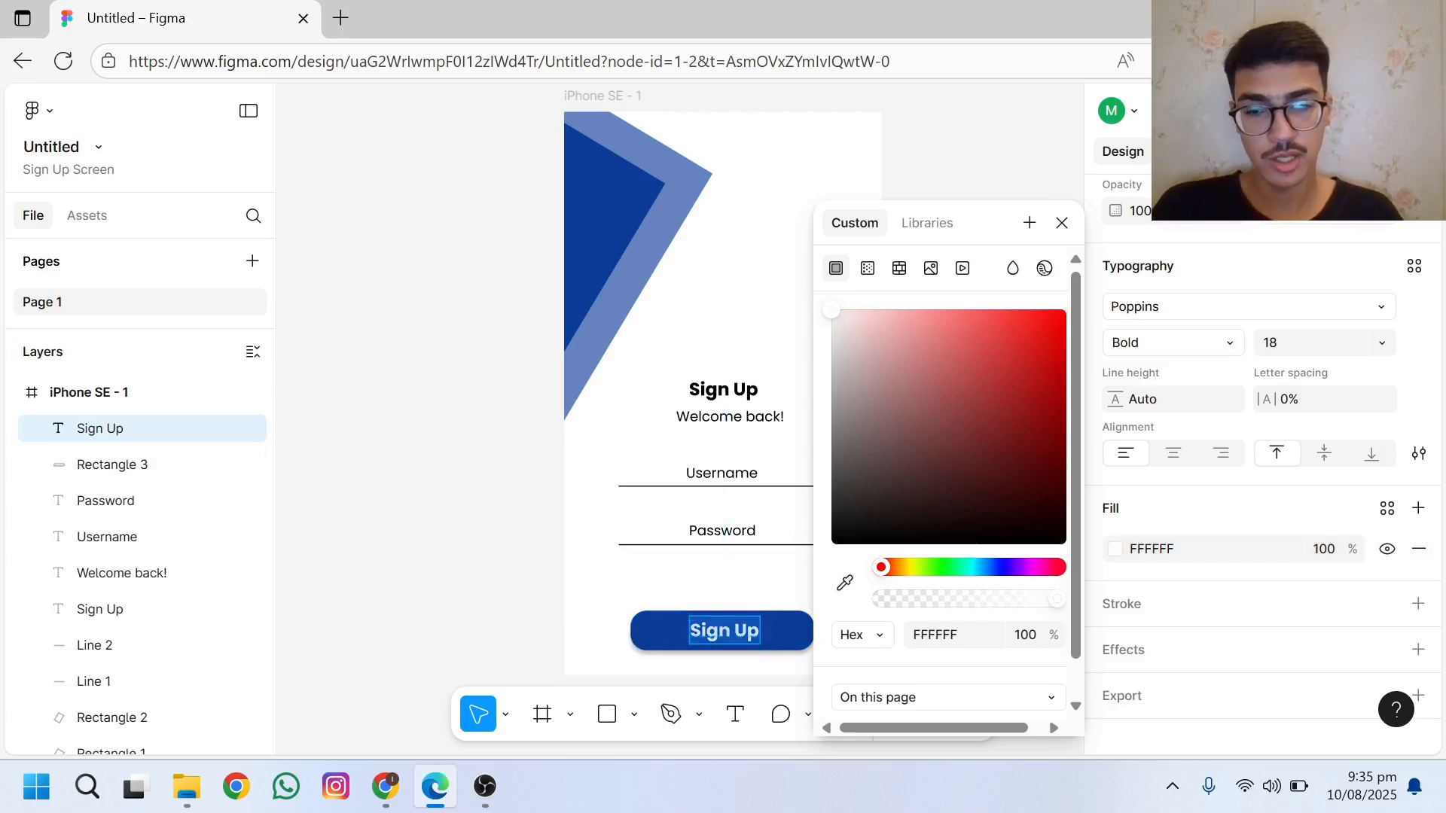
key(ctrl+b)
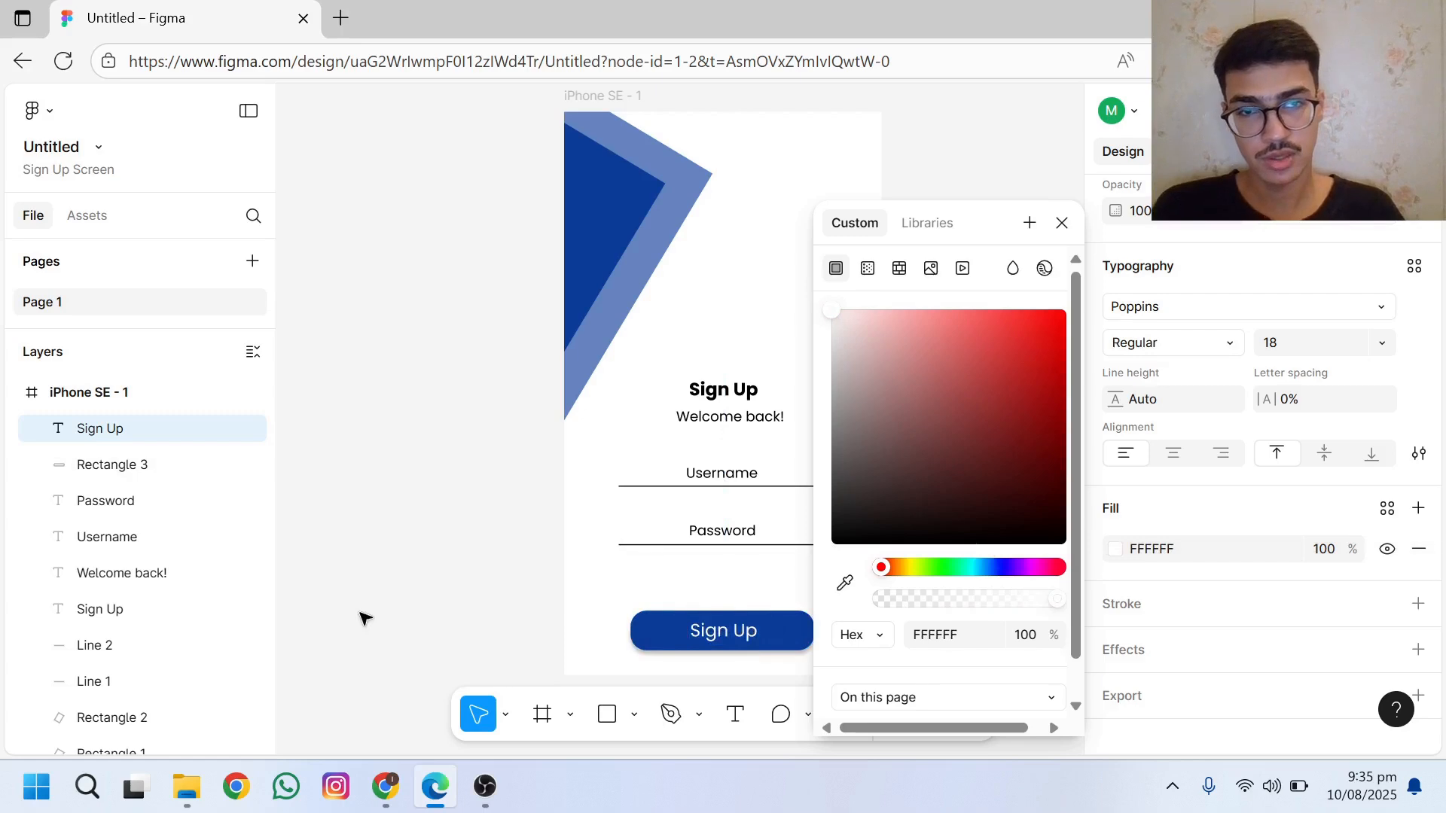
Step: Replace the button label's text with "Continue"
click(717, 630)
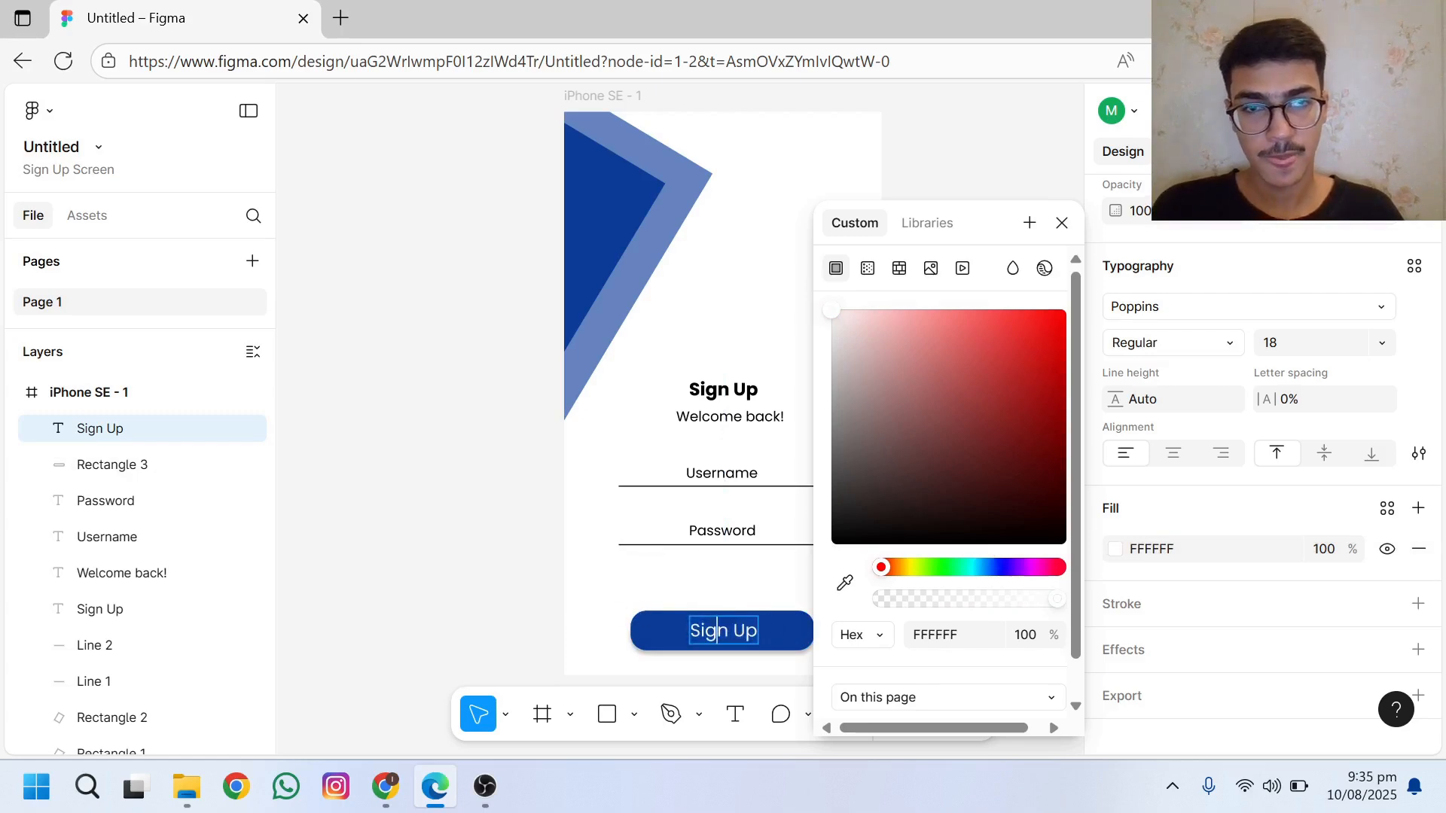
key(Right)
key(Right)
key(Right)
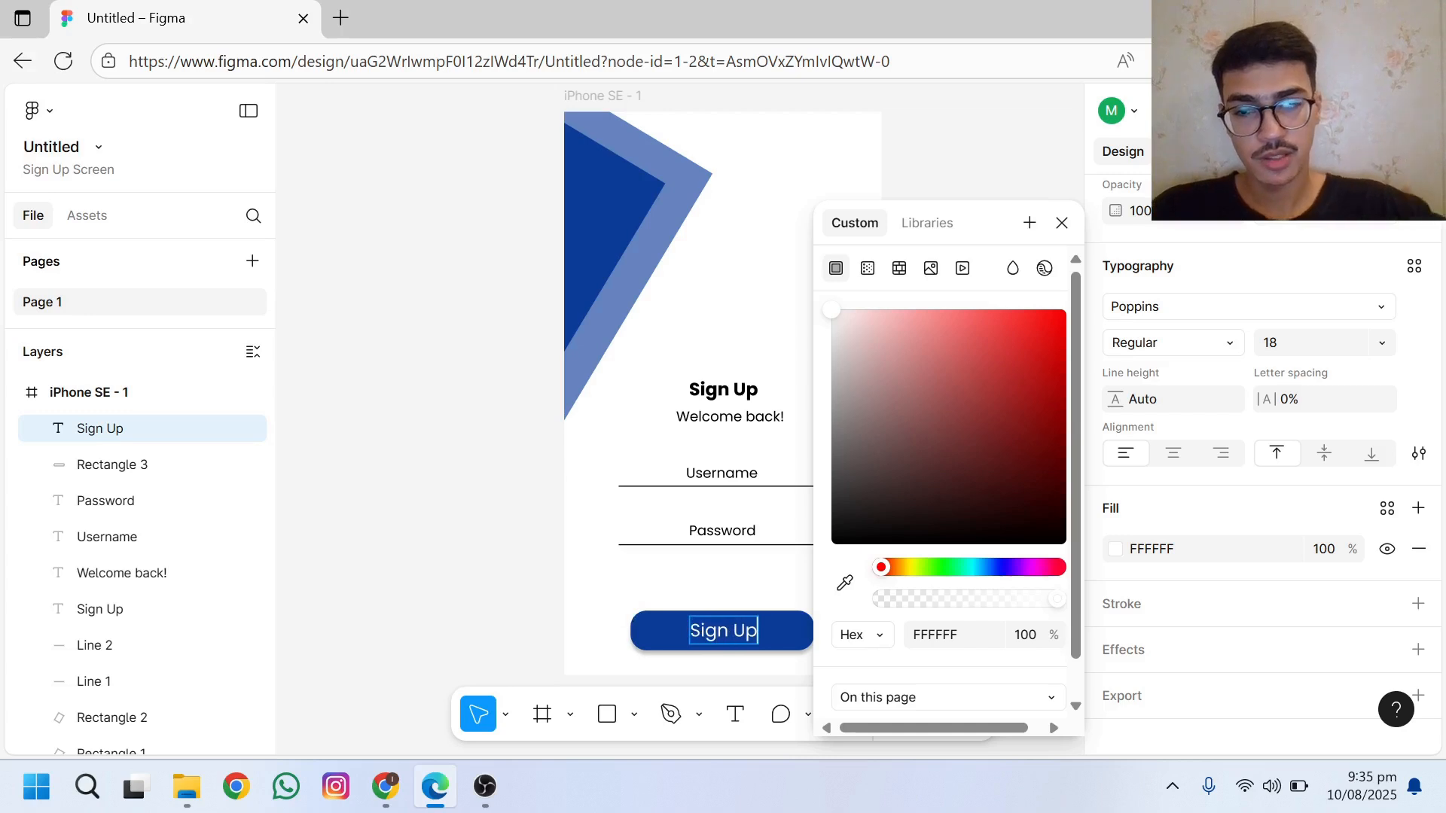
key(BackSpace)
key(BackSpace)
key(BackSpace)
key(BackSpace)
key(BackSpace)
key(BackSpace)
key(BackSpace)
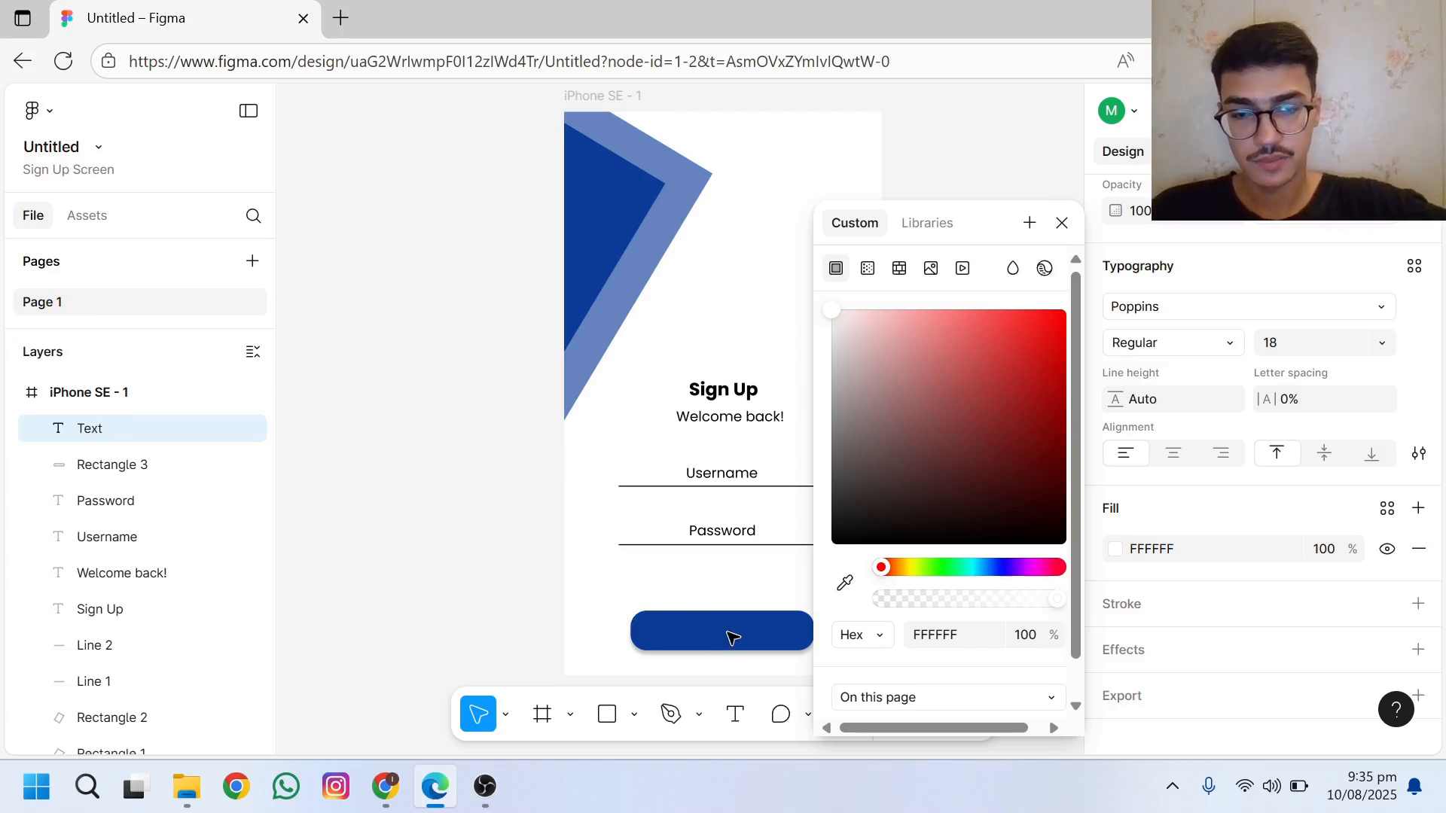
text(Continue)
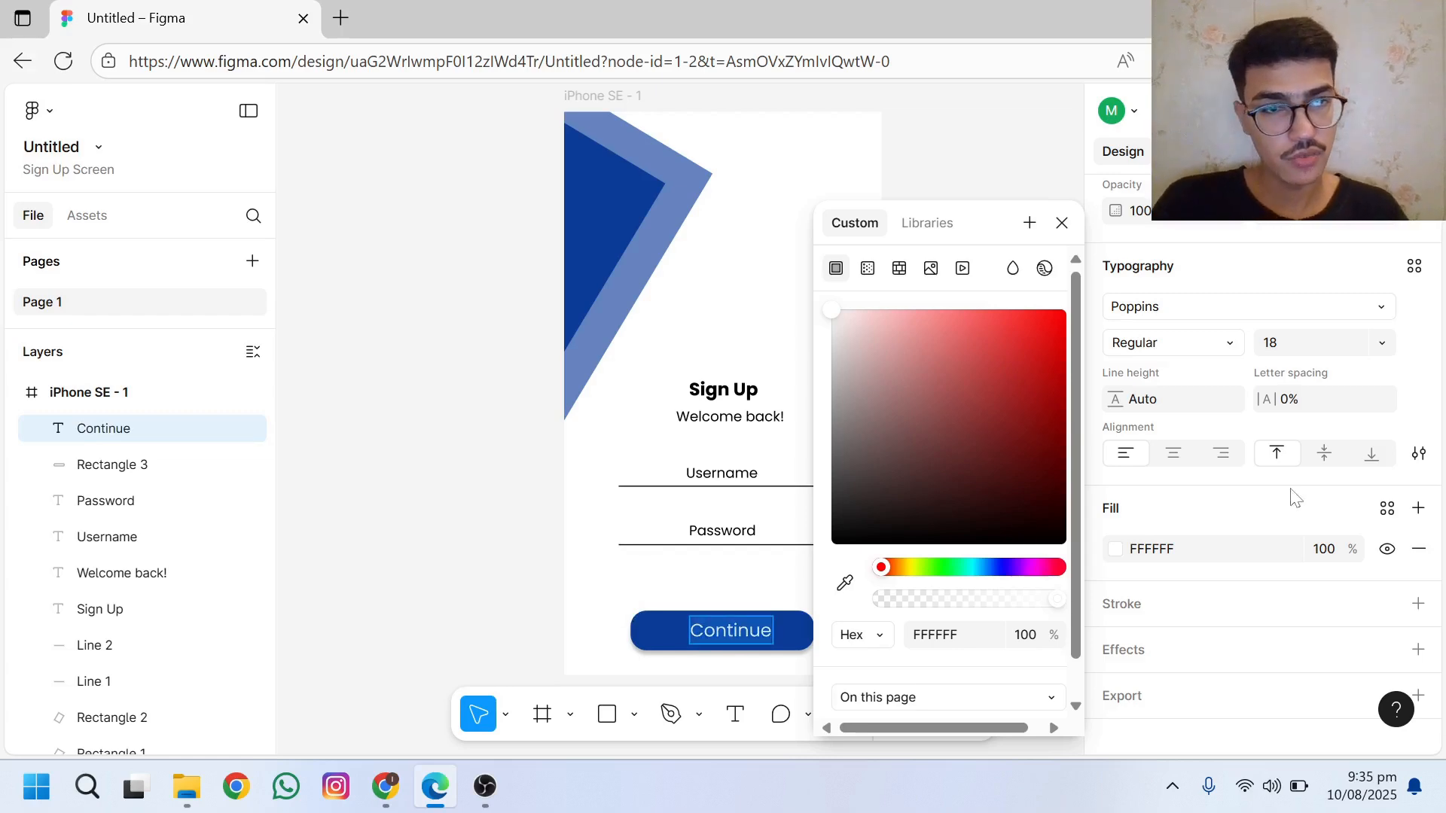
Step: Try font size 13 for the "Continue" label, settling on size 16
click(1304, 345)
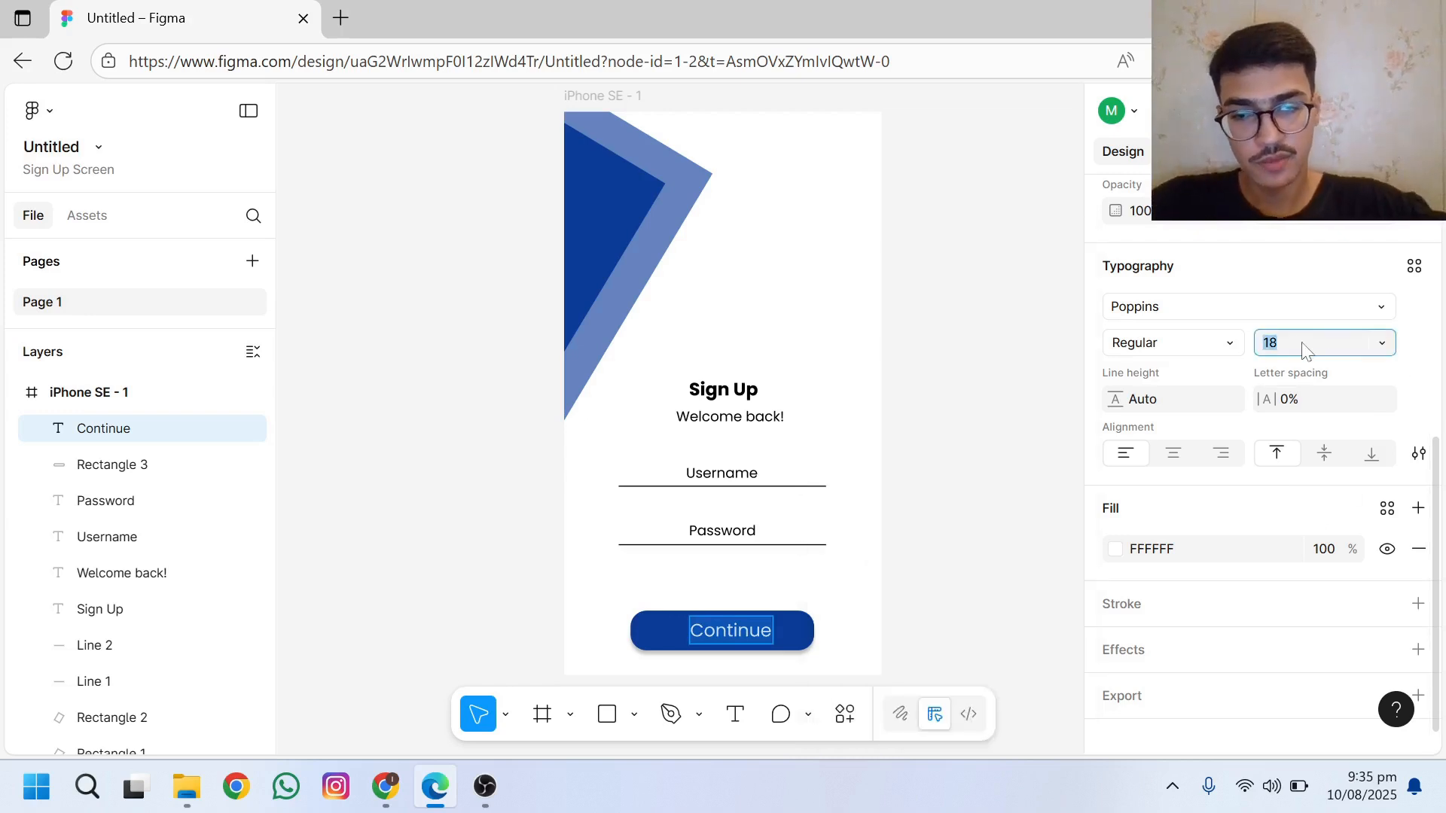
text(13)
key(Return)
click(1304, 347)
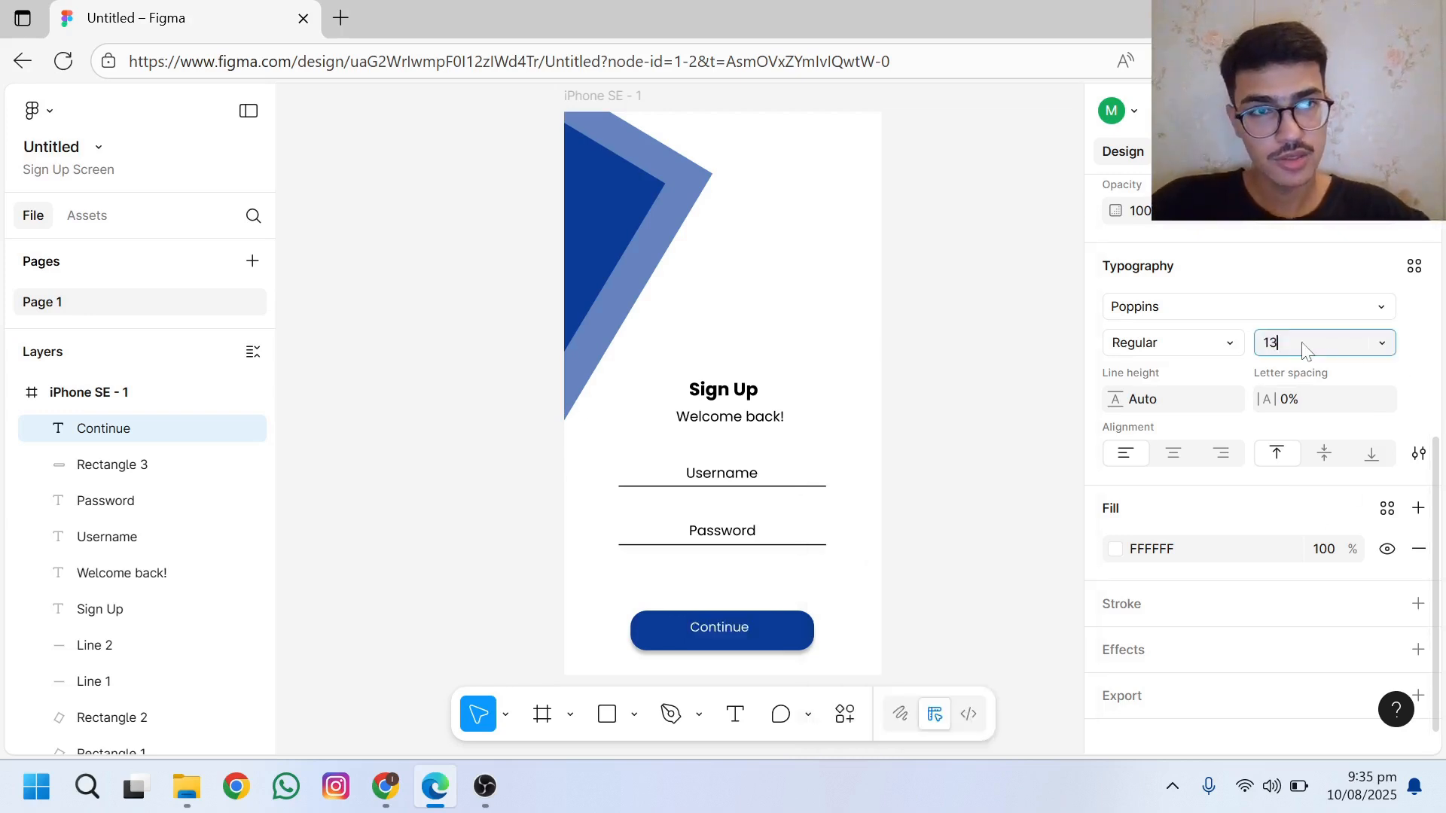
text(1)
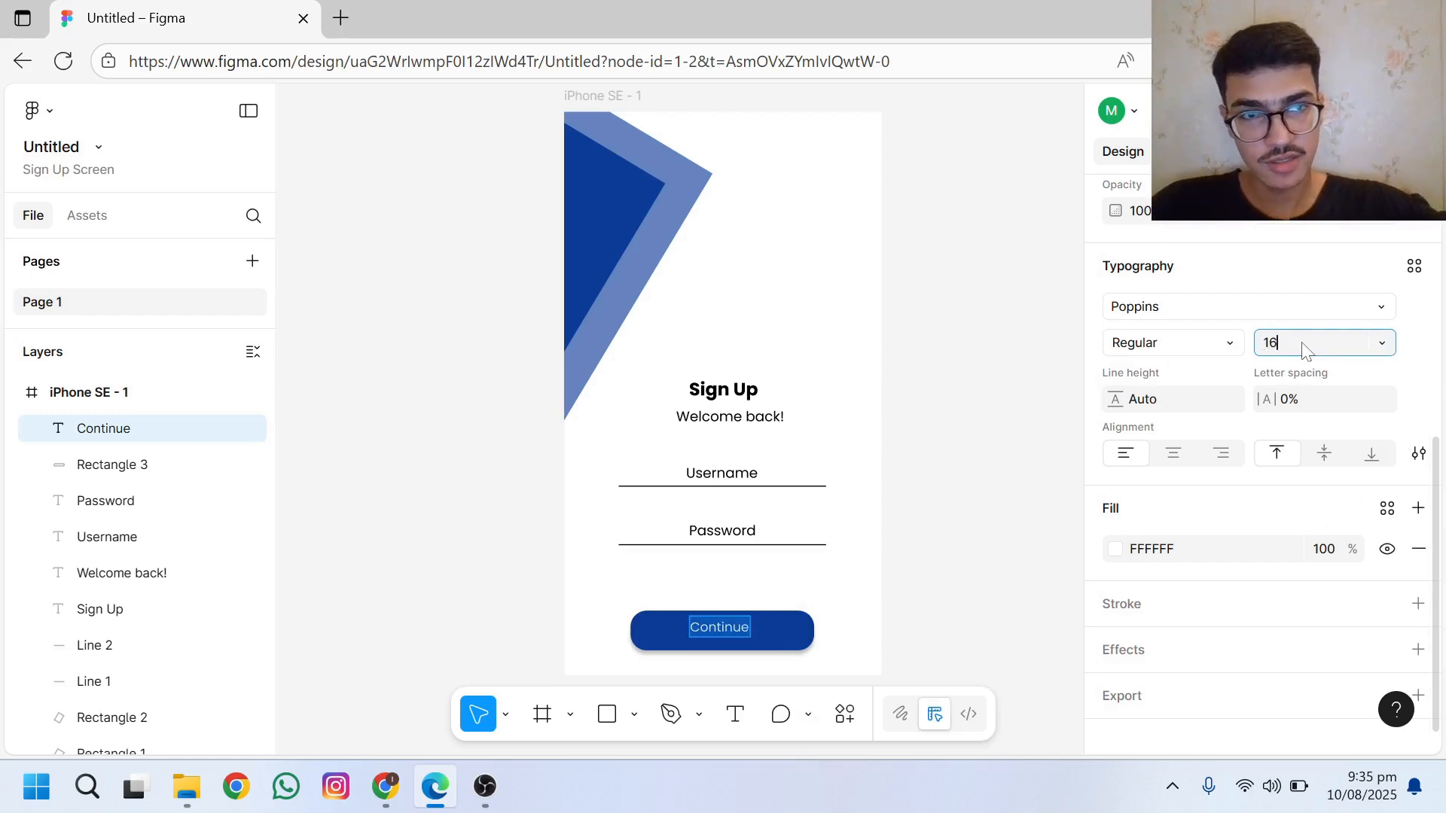
key(Return)
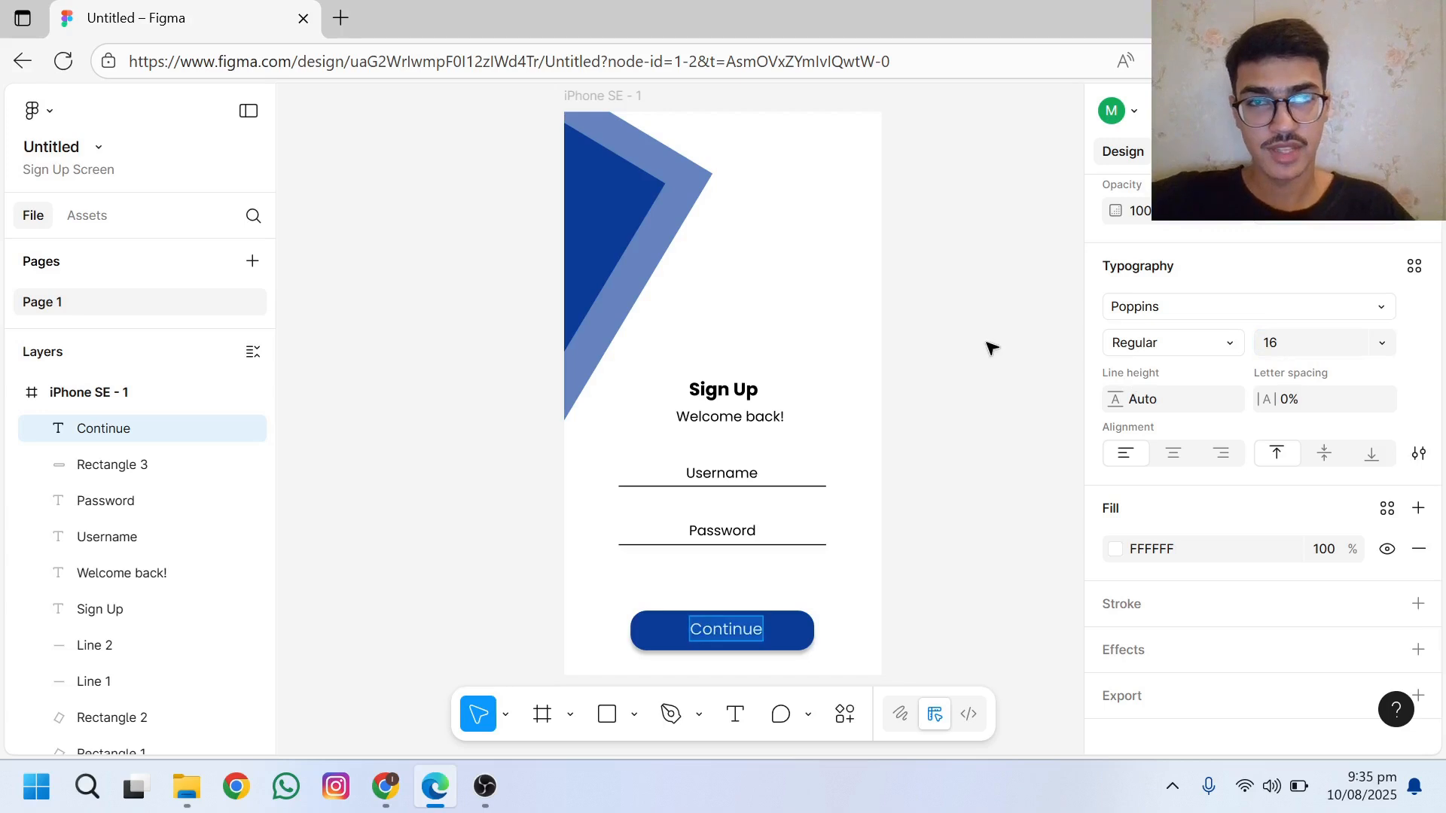
Step: Set the corner radius of the lighter blue outer angled shape to 12
click(689, 194)
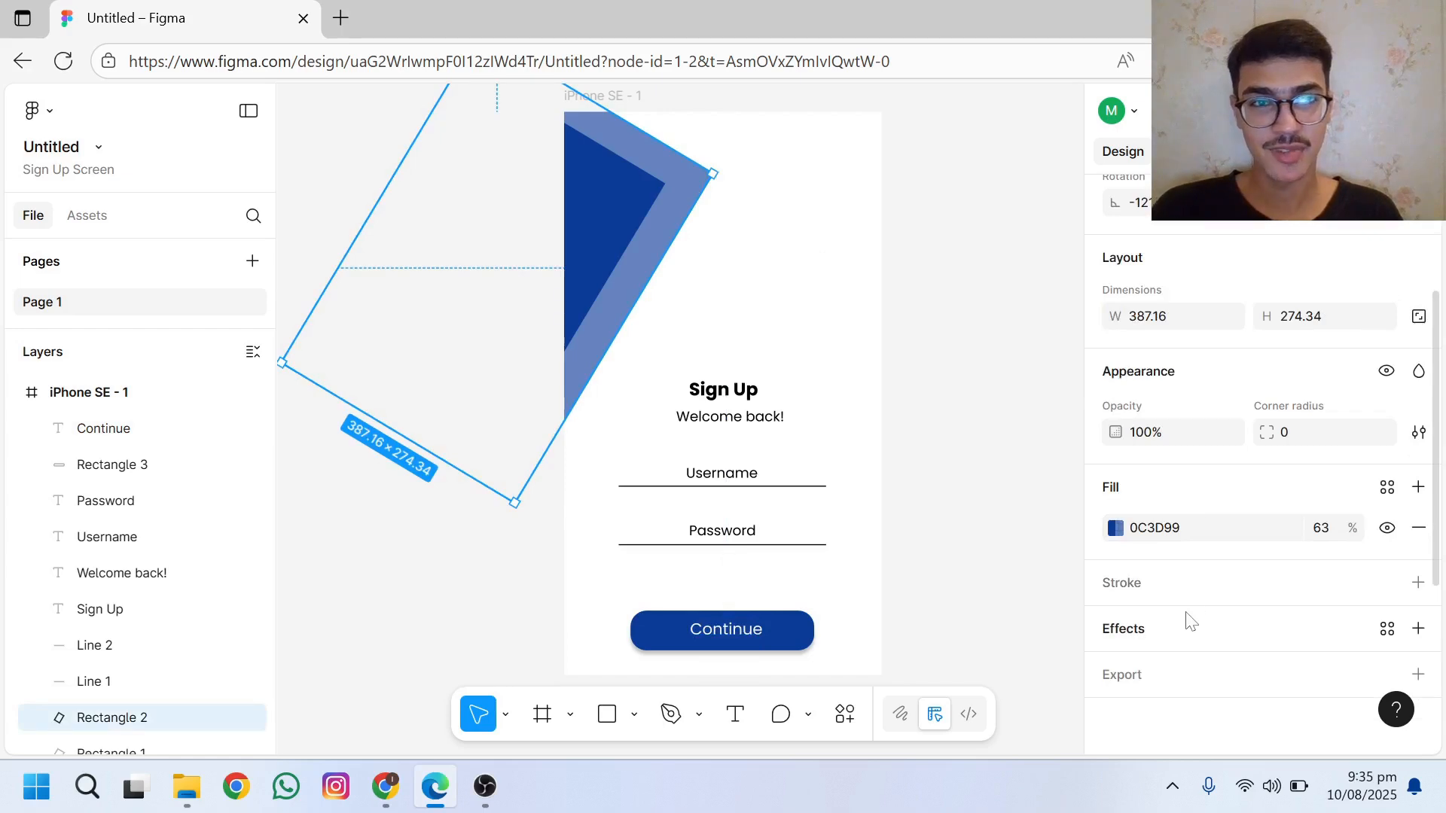
click(1330, 445)
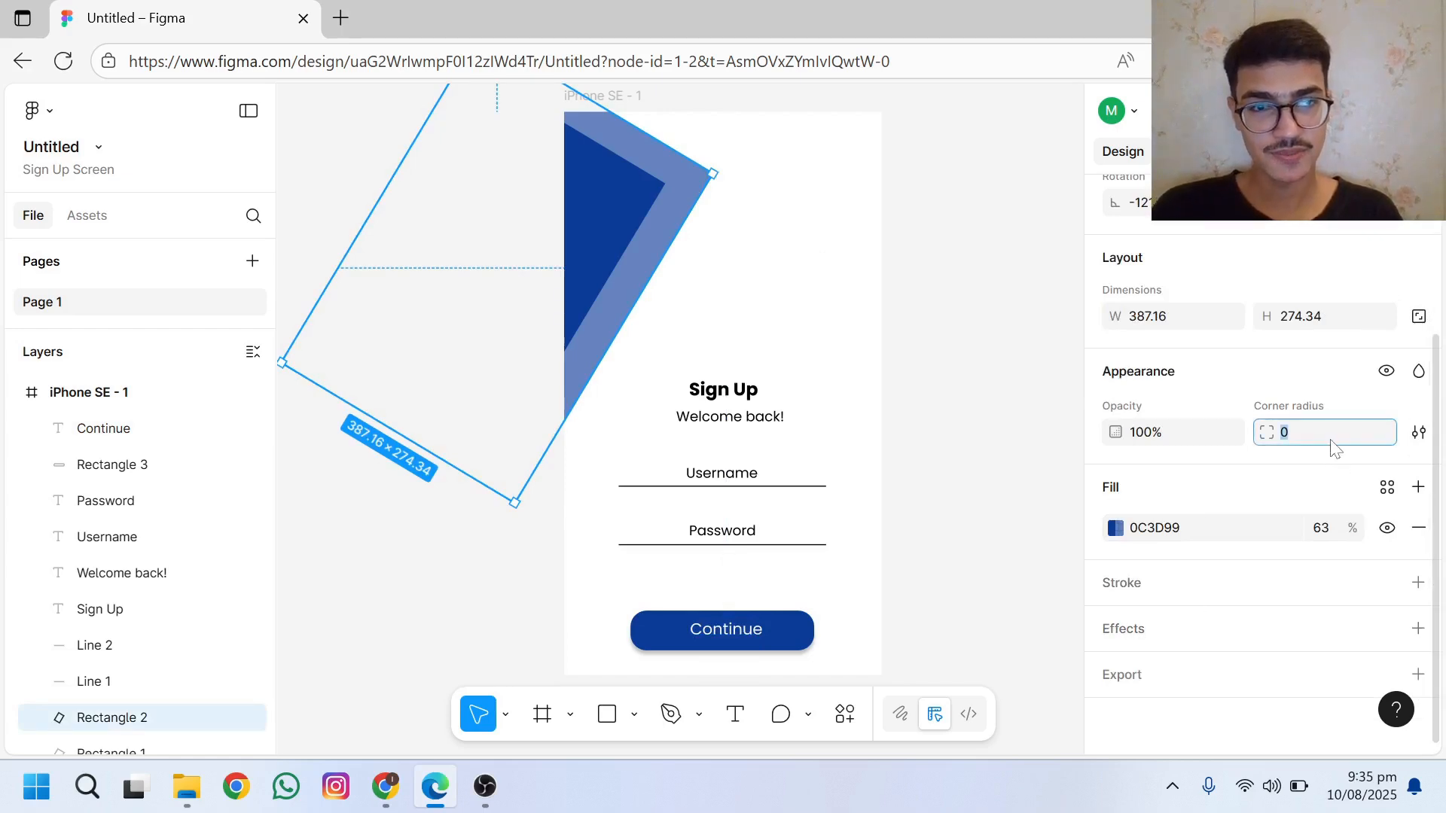
drag(1268, 433, 1401, 429)
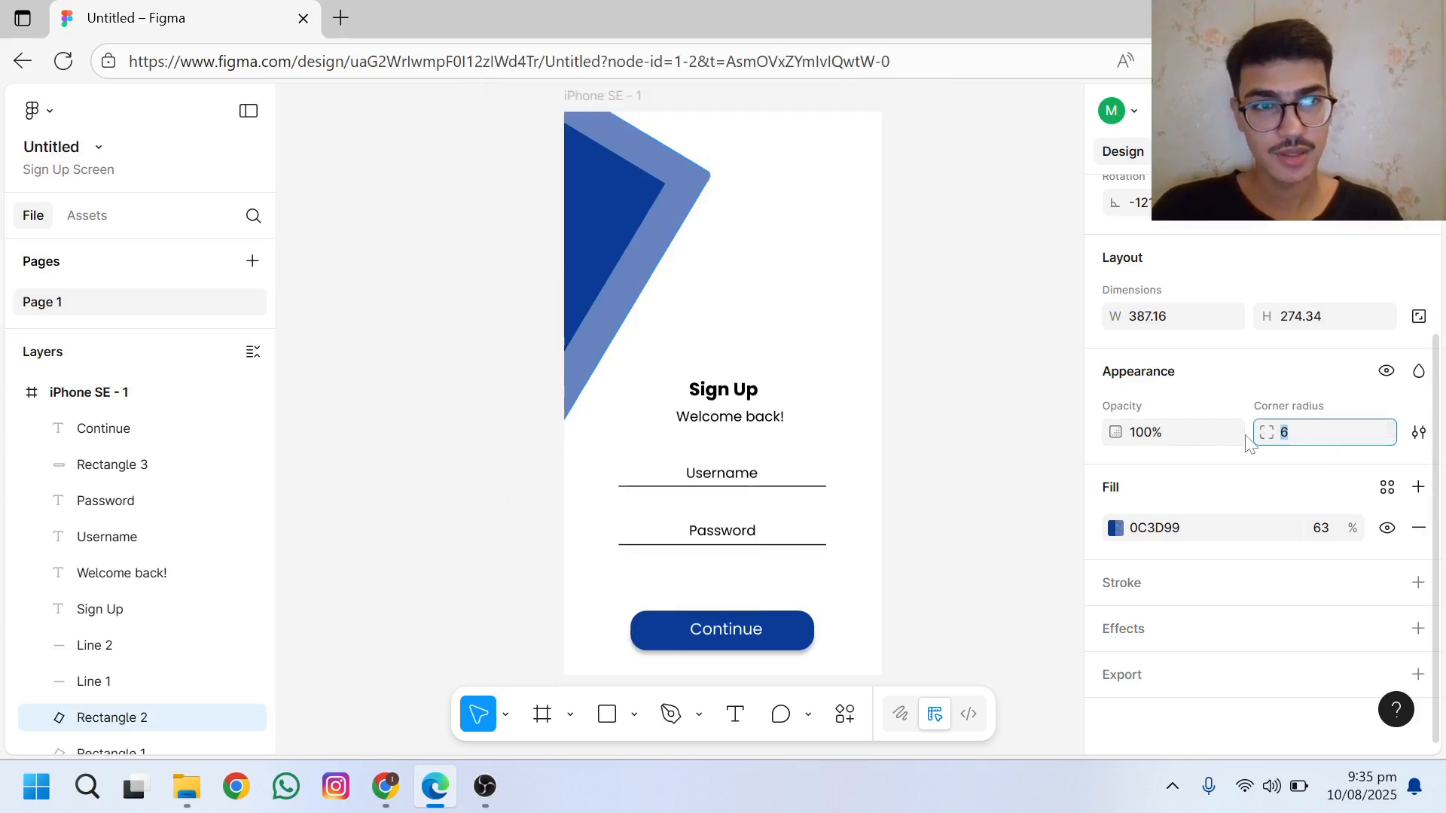
click(1295, 443)
key(BackSpace)
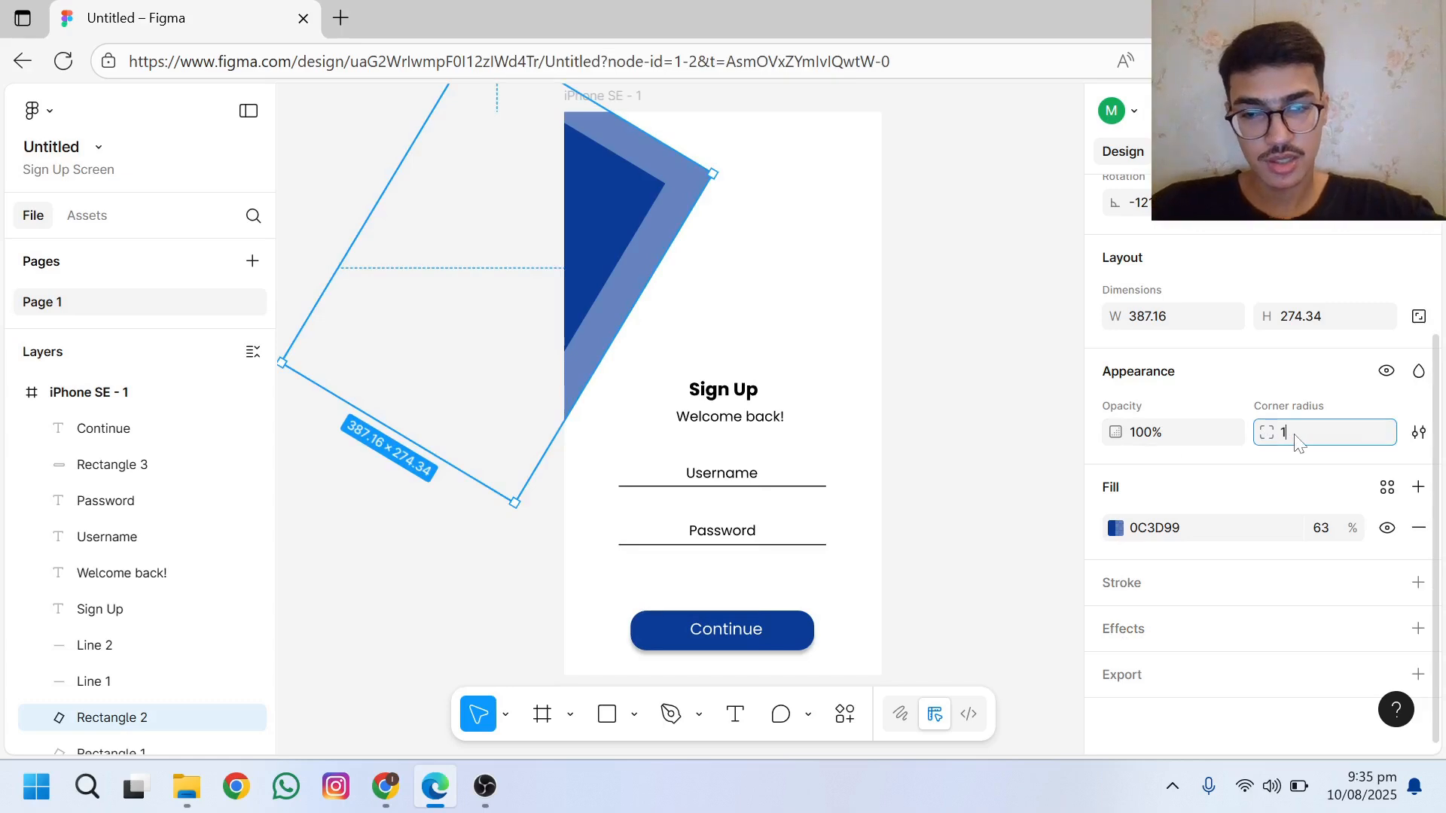
text(12)
key(Return)
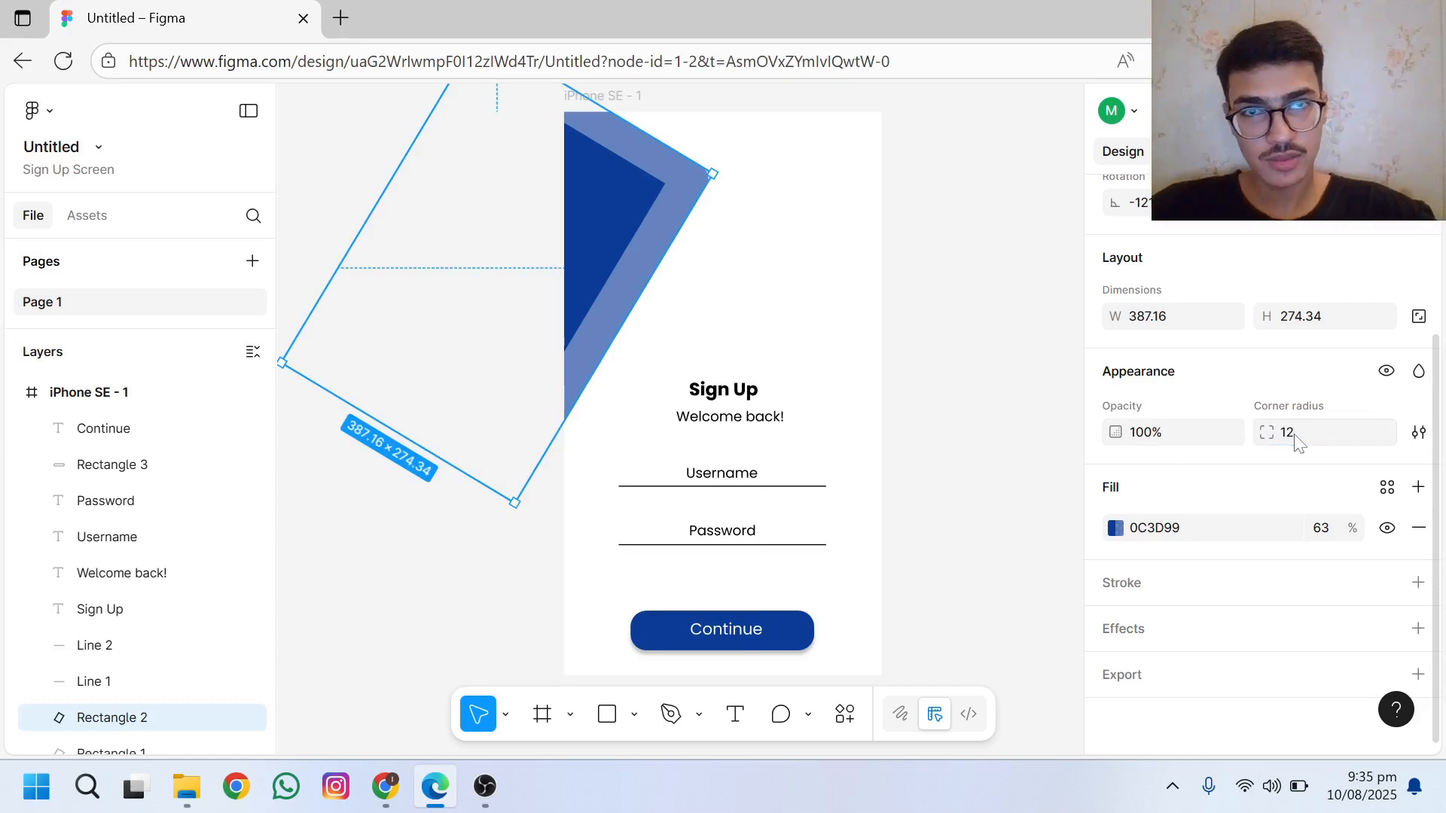
click(764, 291)
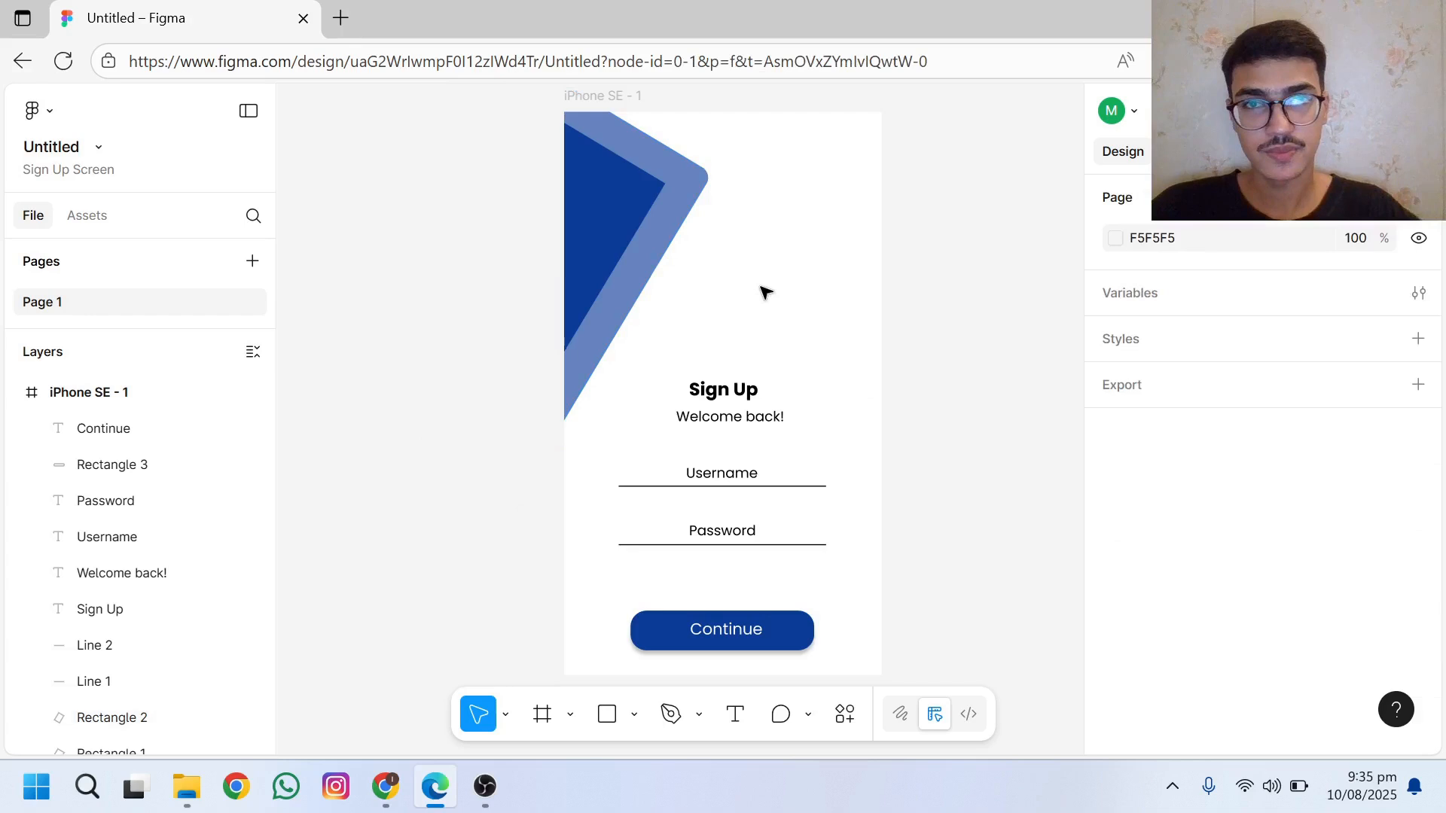
Step: Move the lighter blue angled shape down and left to about X -321, Y 12 in vector editing
click(647, 273)
click(682, 189)
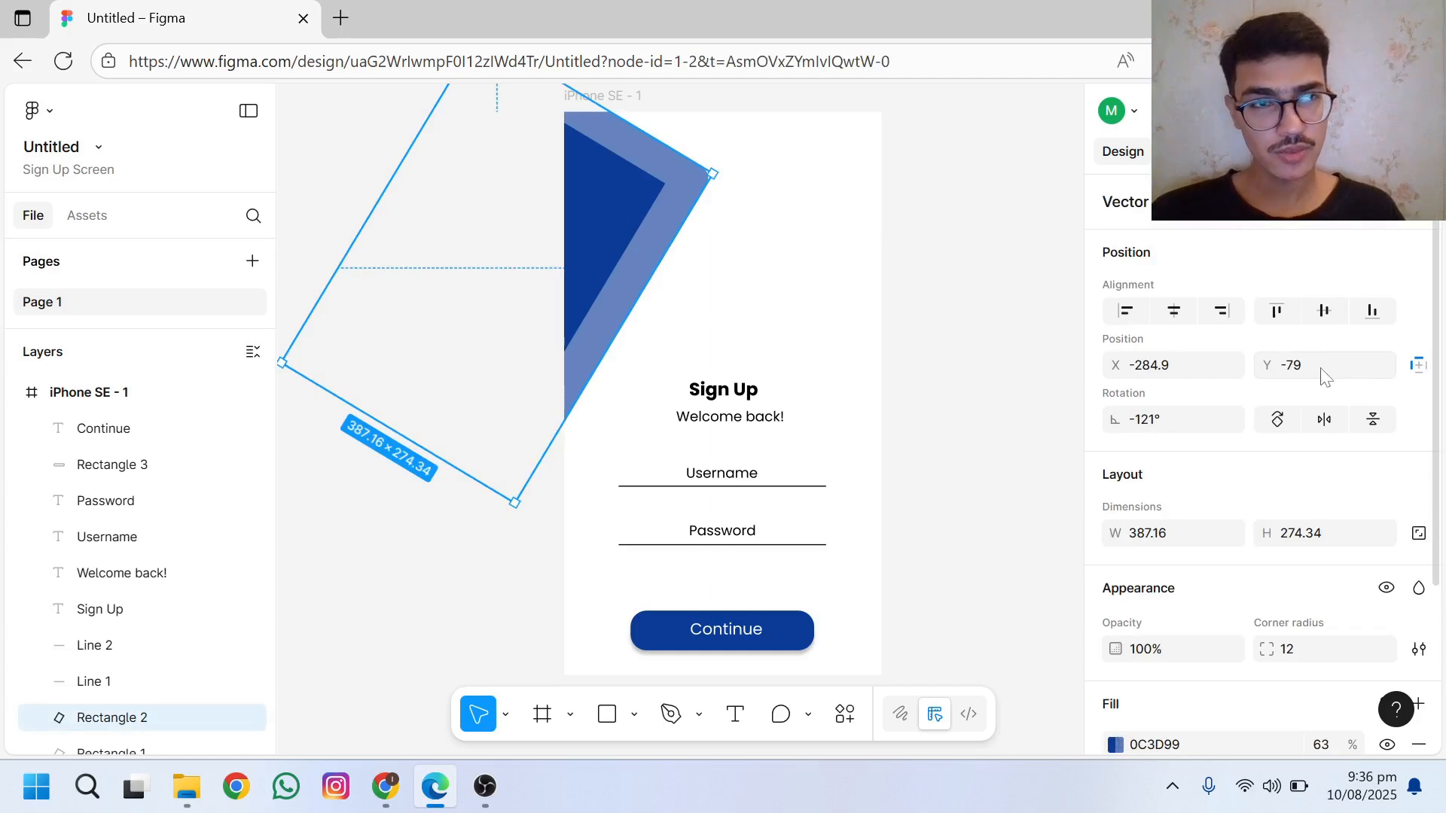
double_click(611, 214)
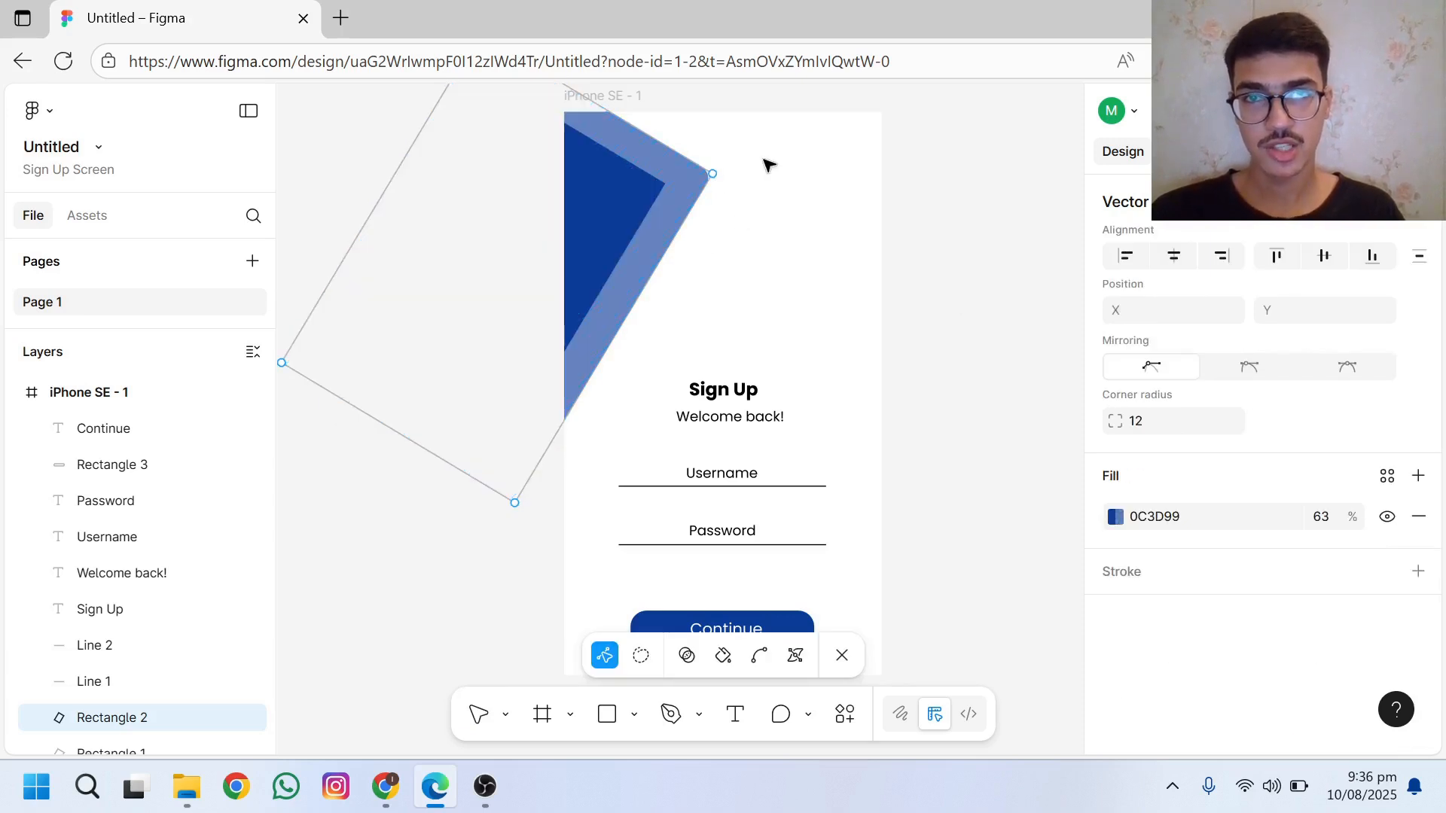
drag(687, 188, 653, 278)
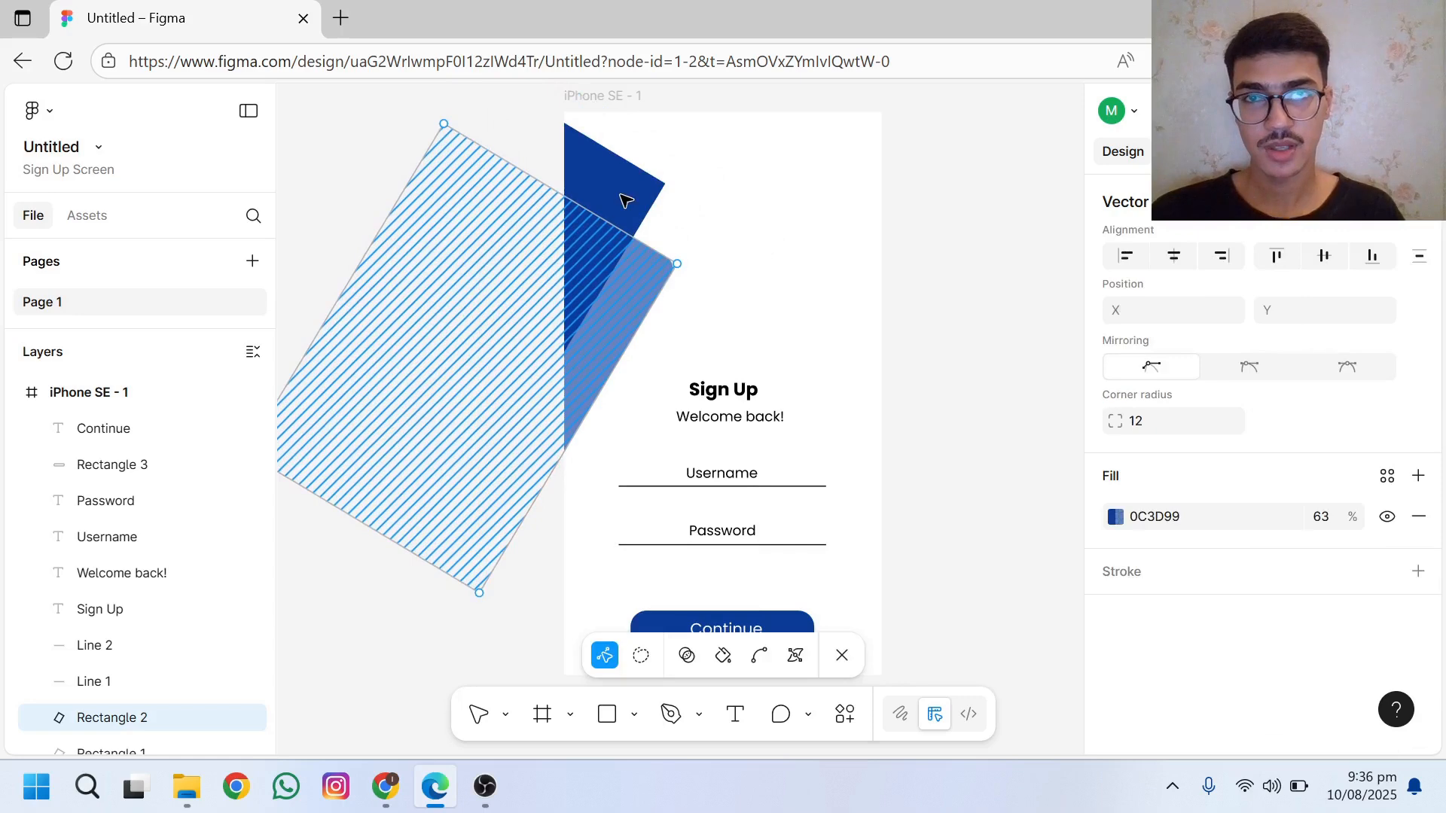
key(Escape)
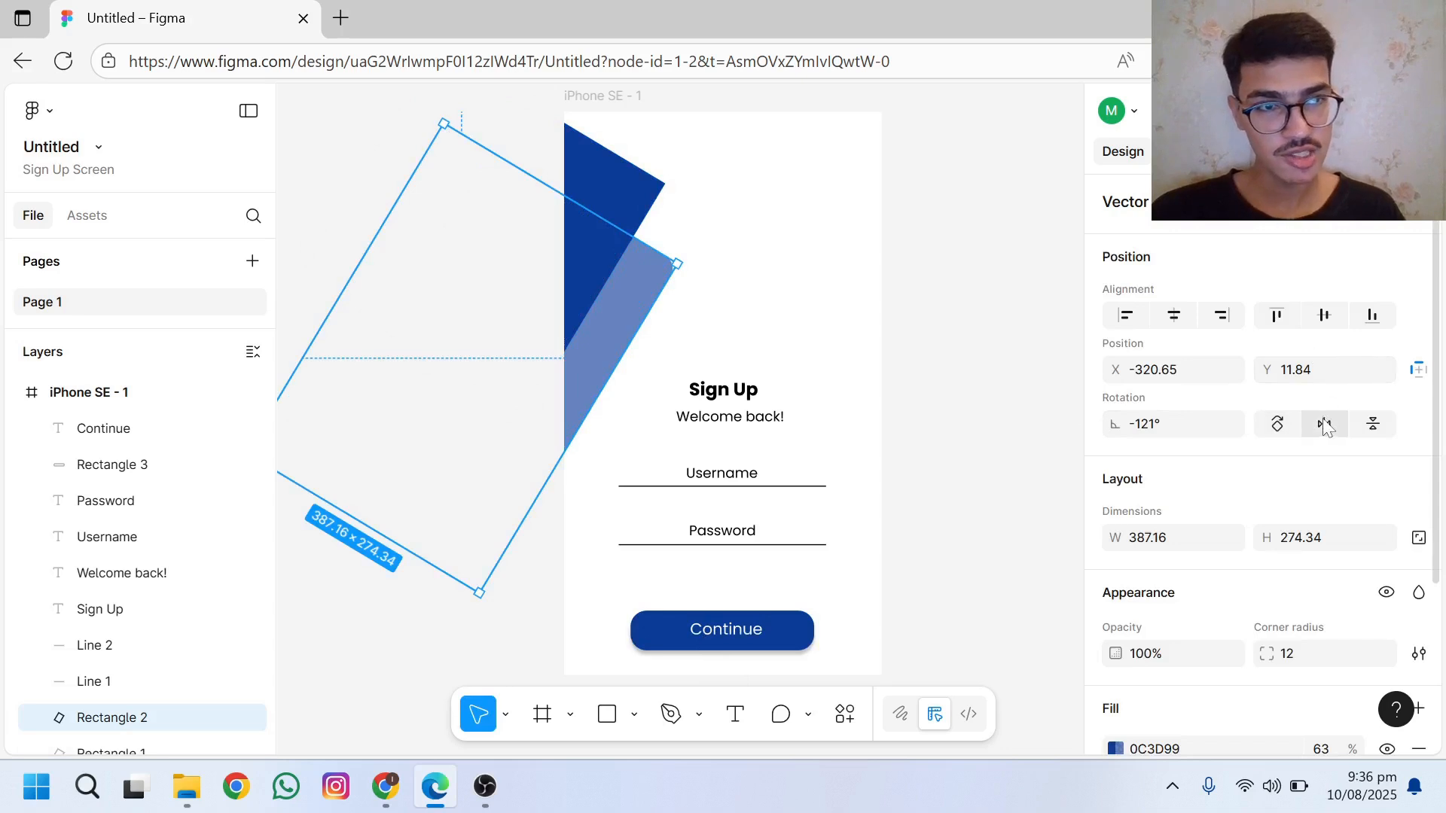
click(1315, 660)
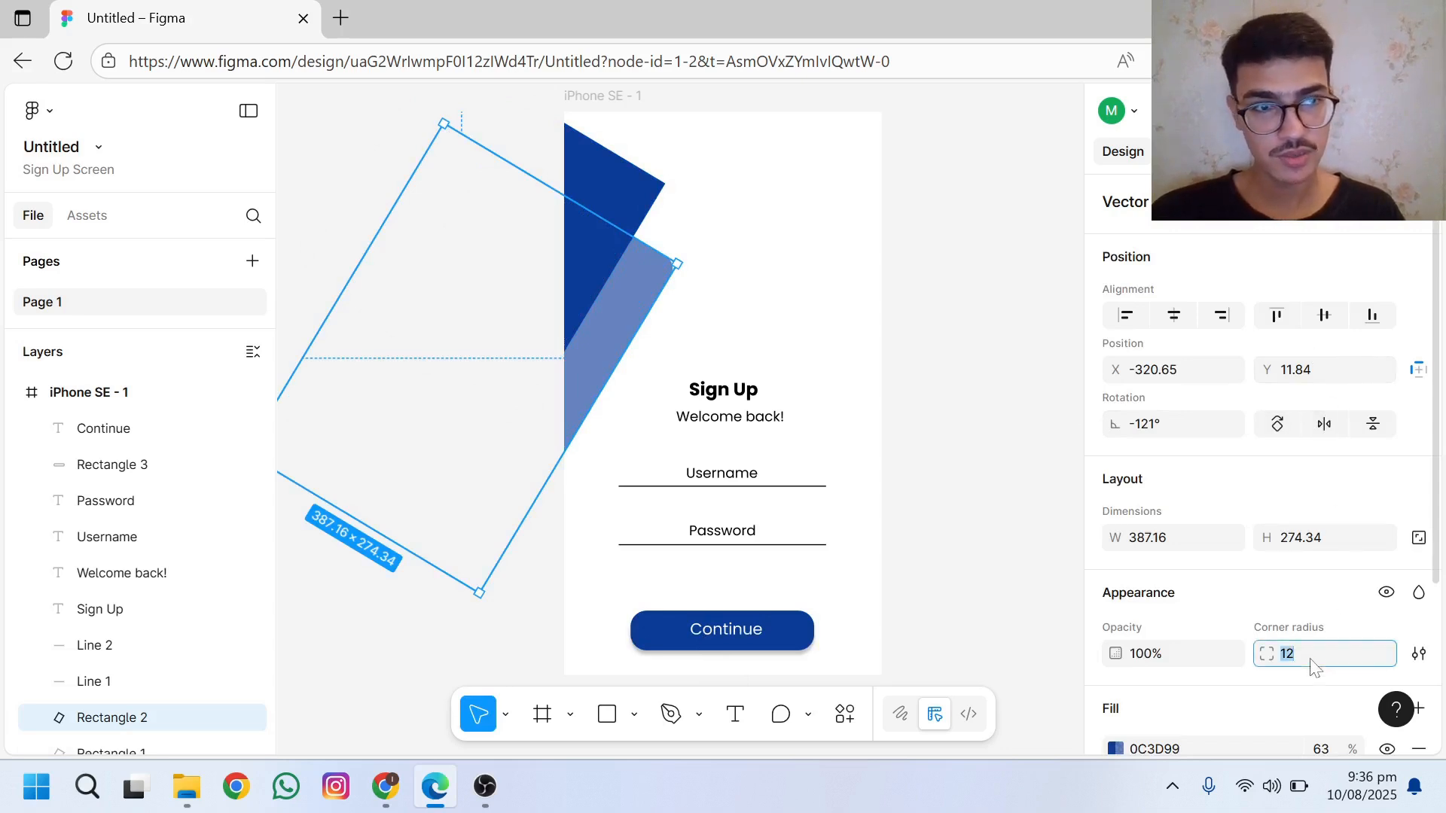
Step: Set the corner radius of the dark blue inner angled shape to 16
double_click(625, 196)
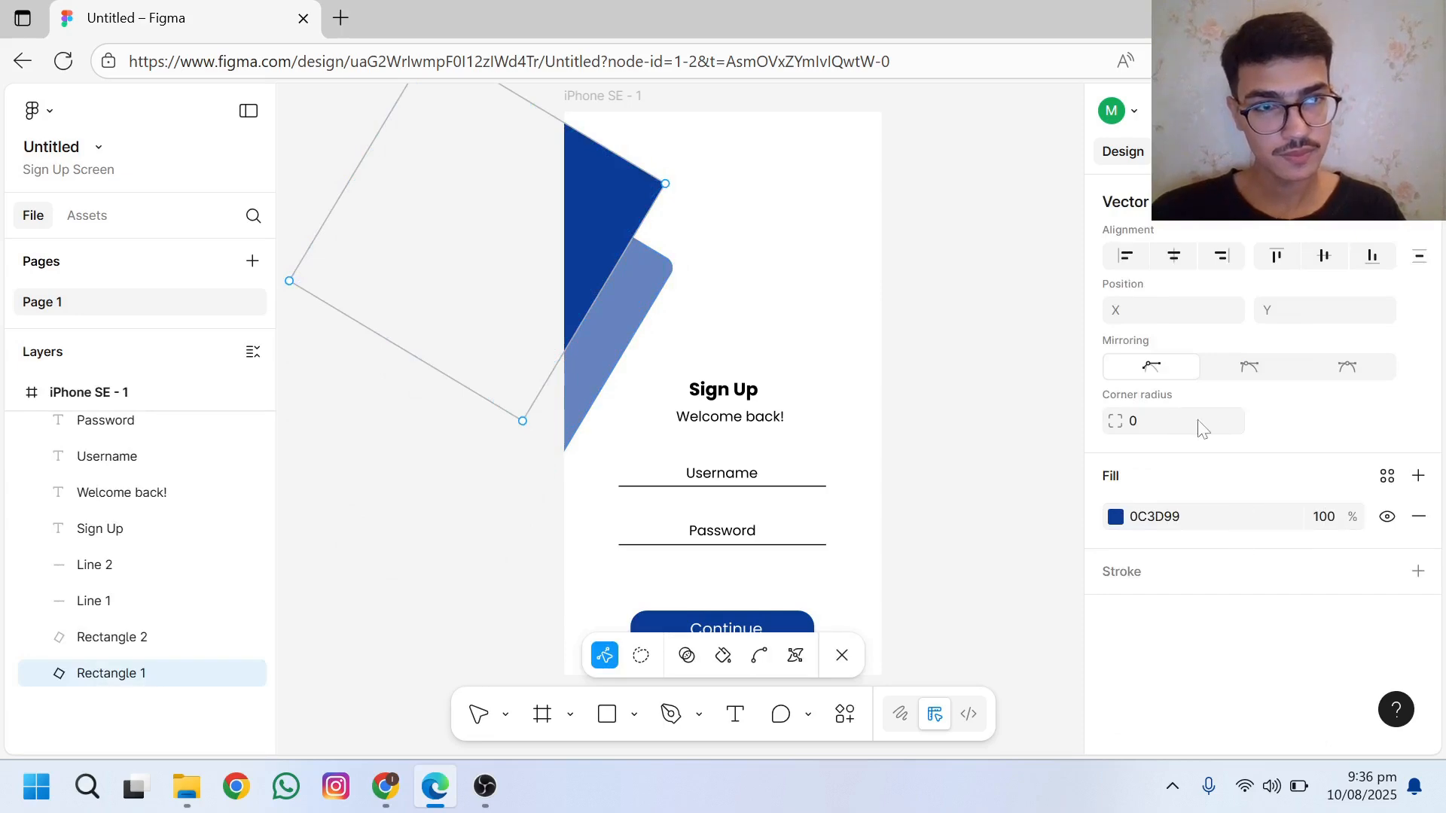
click(1168, 421)
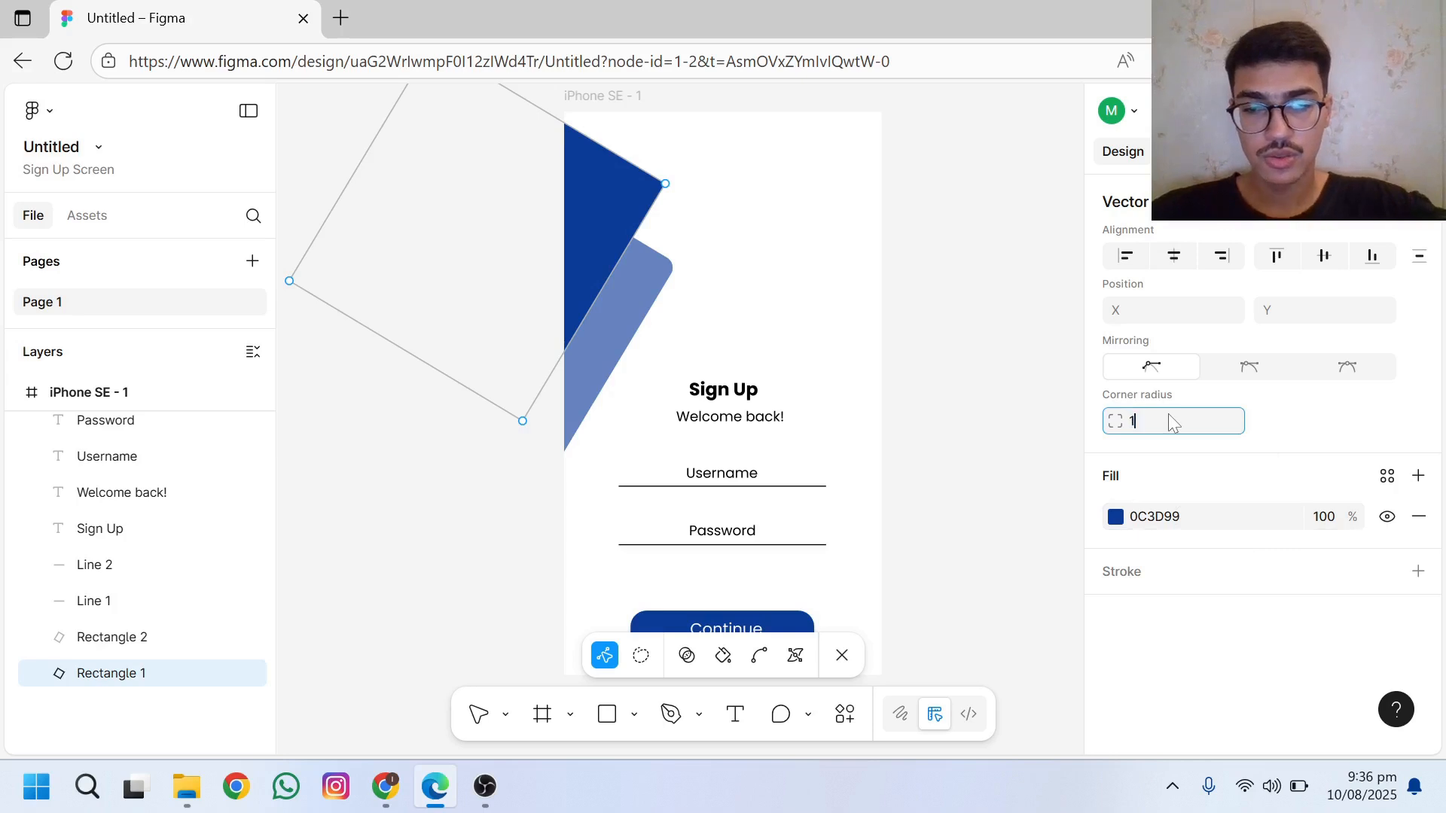
text(1)
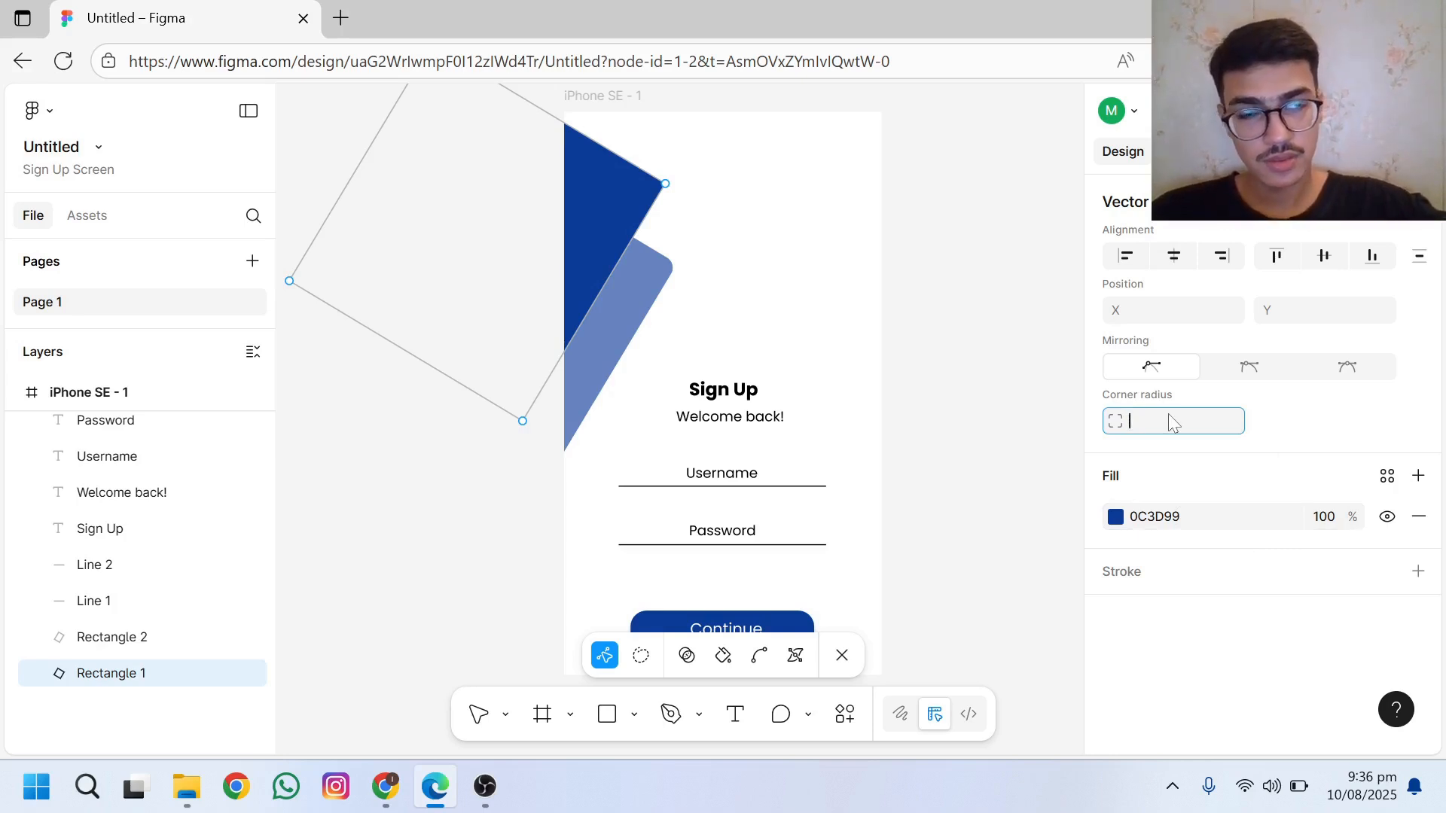
text(16)
key(Return)
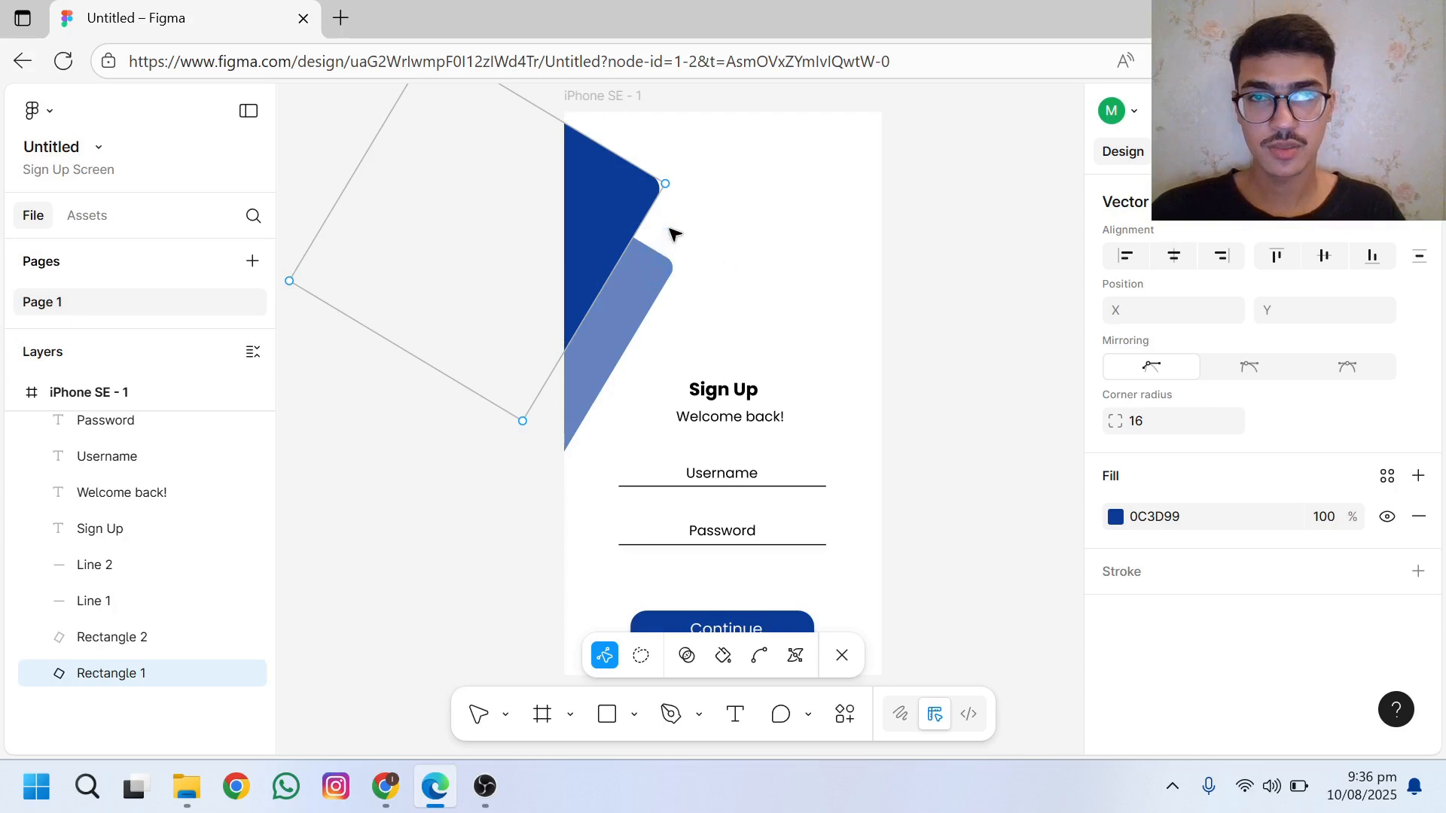
Step: Move the lighter blue angled shape up and right so it frames the dark blue inner shape as an even border
click(631, 304)
drag(632, 304, 672, 218)
click(929, 304)
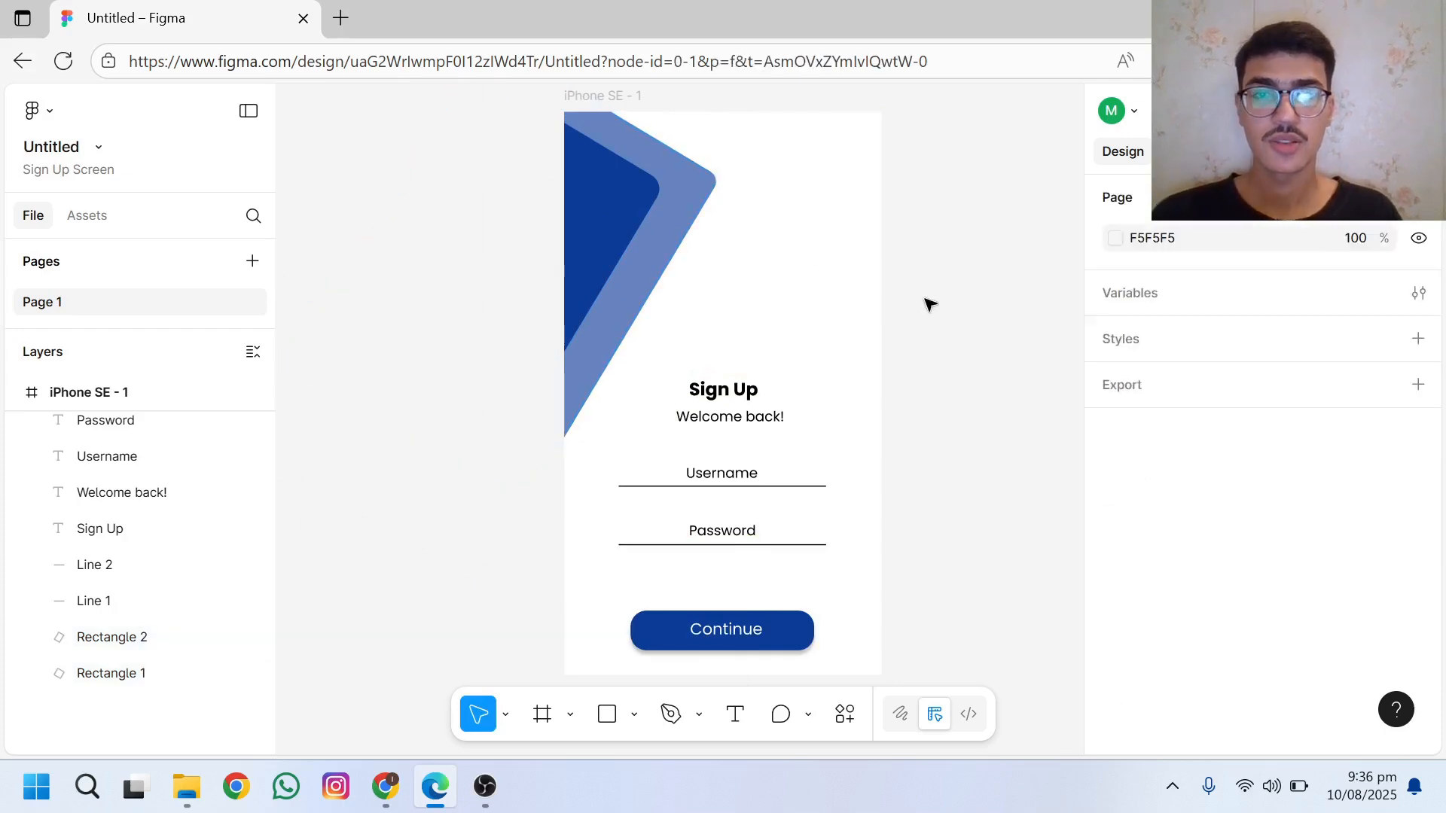